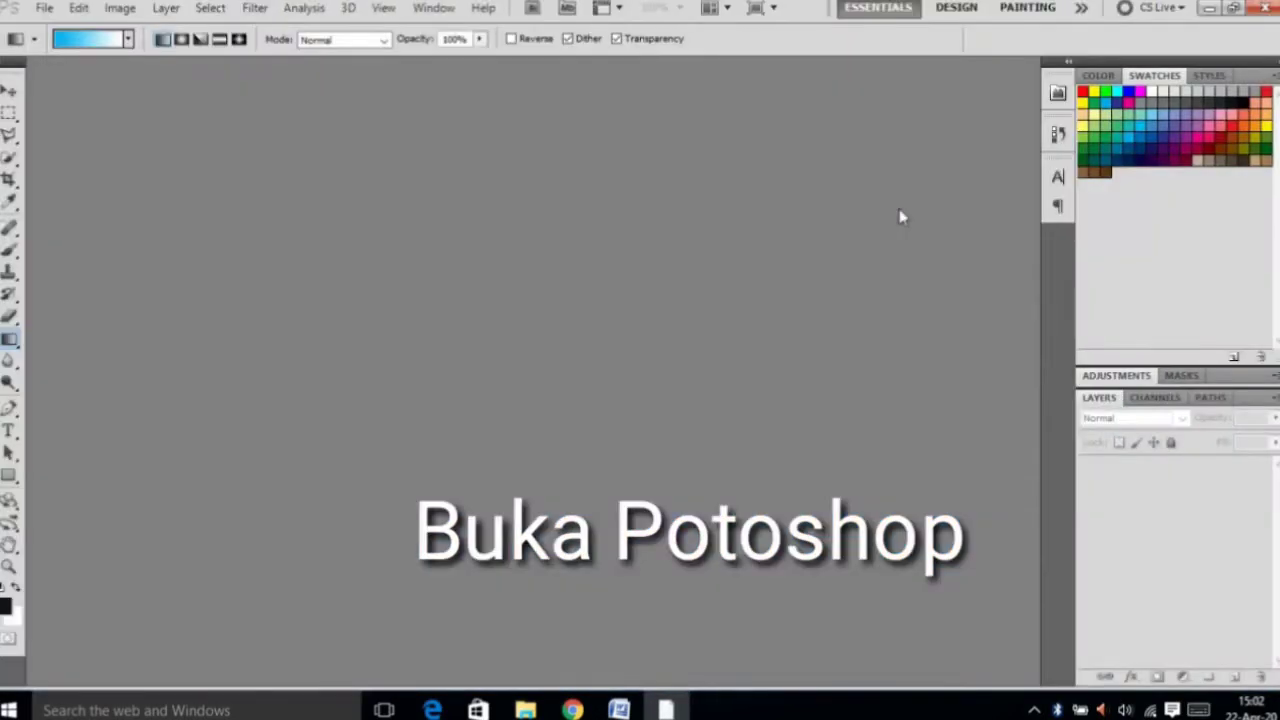
Create a new International Paper A4 document named 'Piagam aja' and rotate it 90° CW to landscape.
{"action": "left_click", "coordinate": [44, 10]}
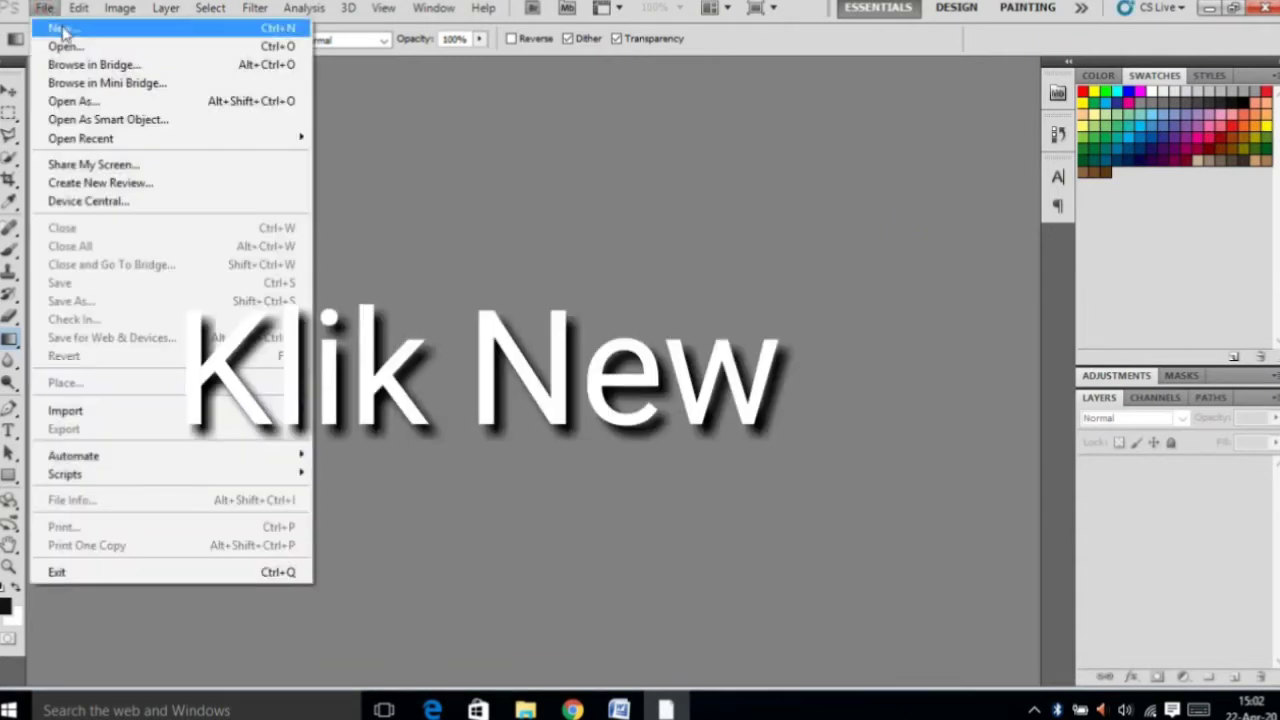
{"action": "left_click", "coordinate": [64, 30]}
{"action": "type", "text": "Piagam aja"}
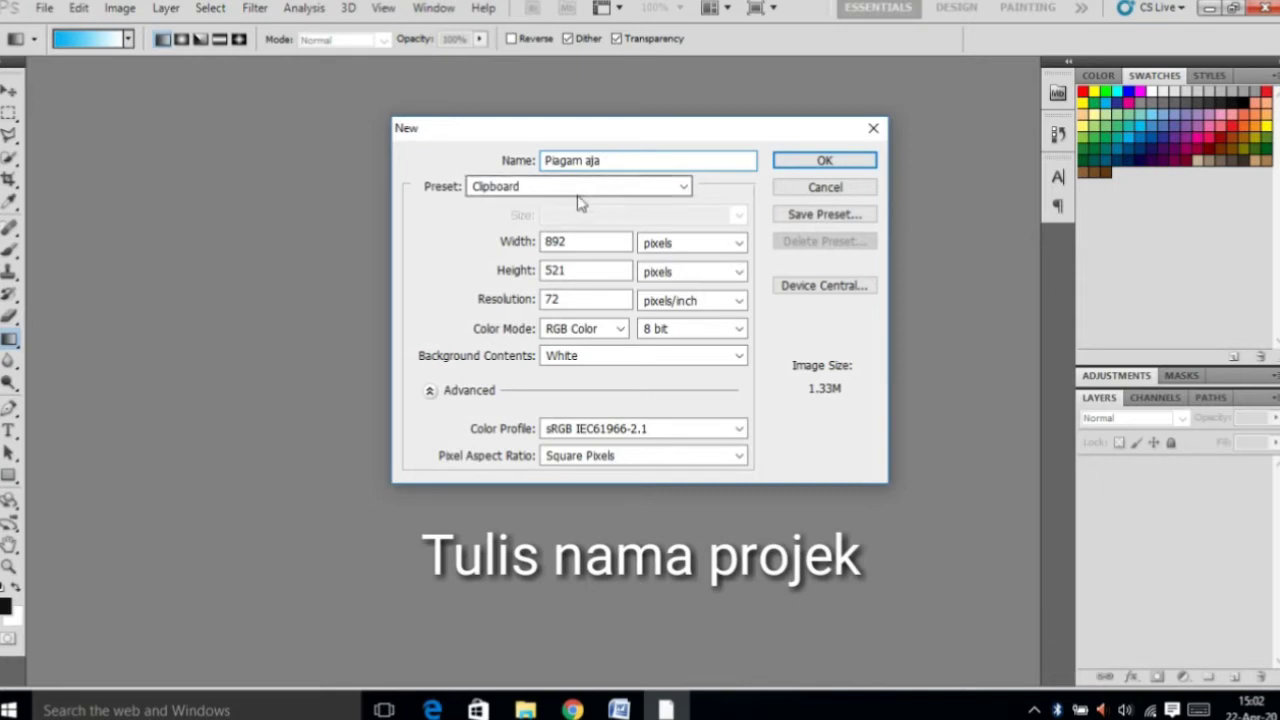
{"action": "left_click", "coordinate": [681, 190]}
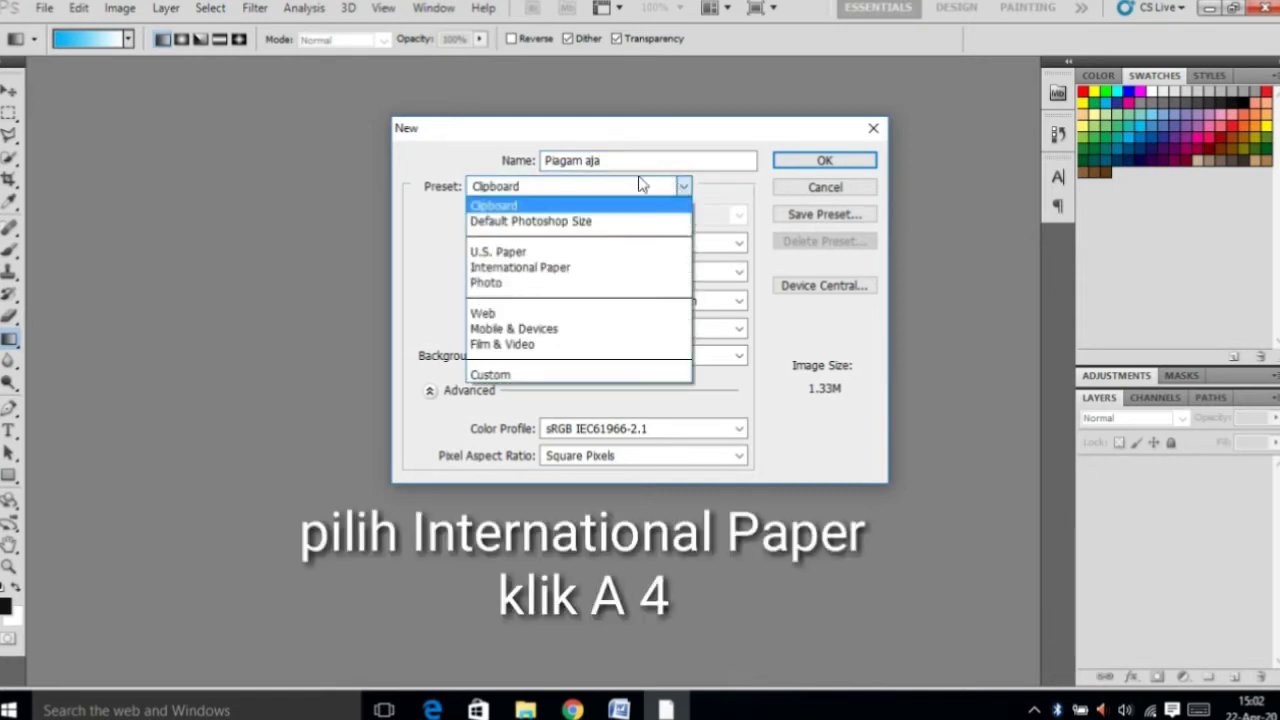
{"action": "left_click", "coordinate": [510, 268]}
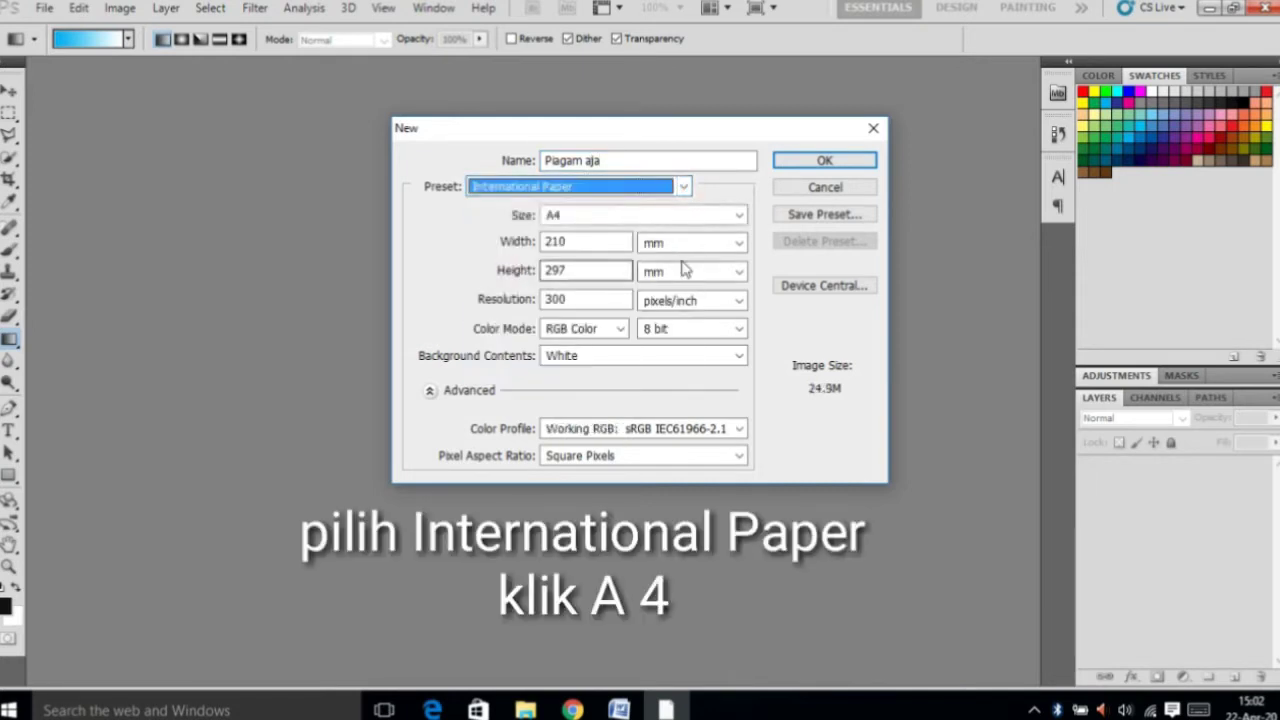
{"action": "left_click", "coordinate": [806, 162]}
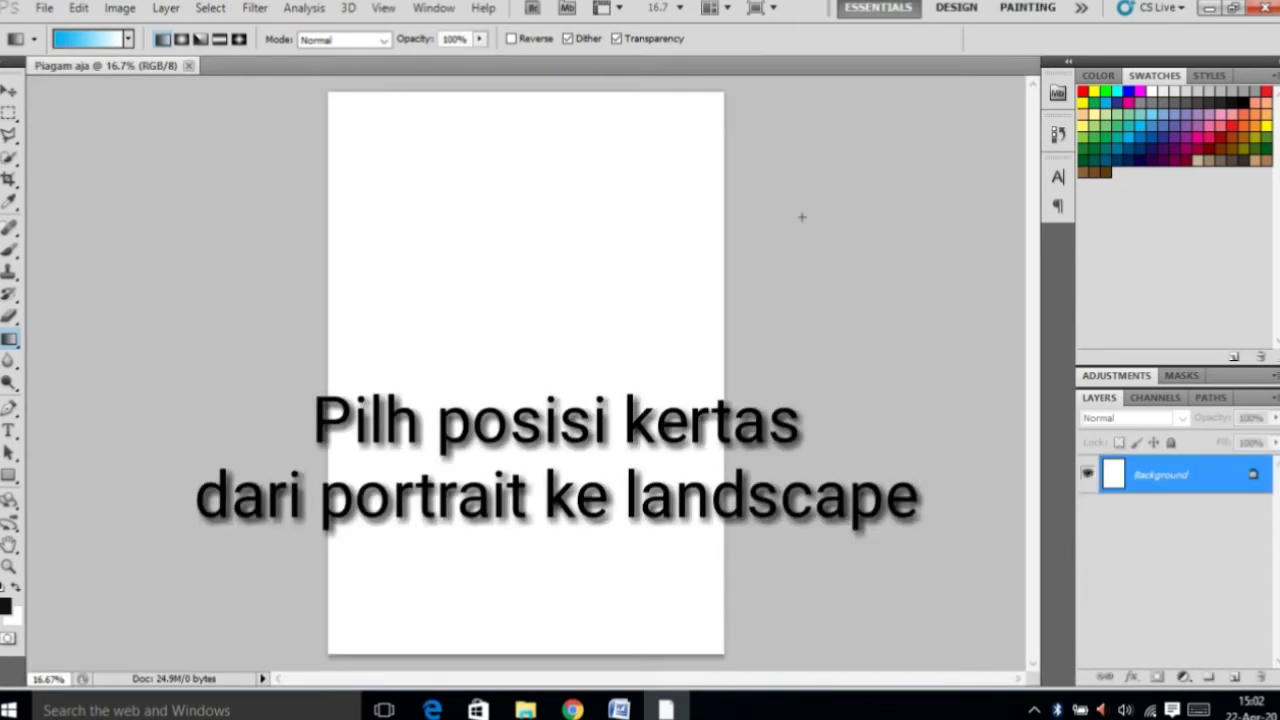
{"action": "left_click", "coordinate": [119, 10]}
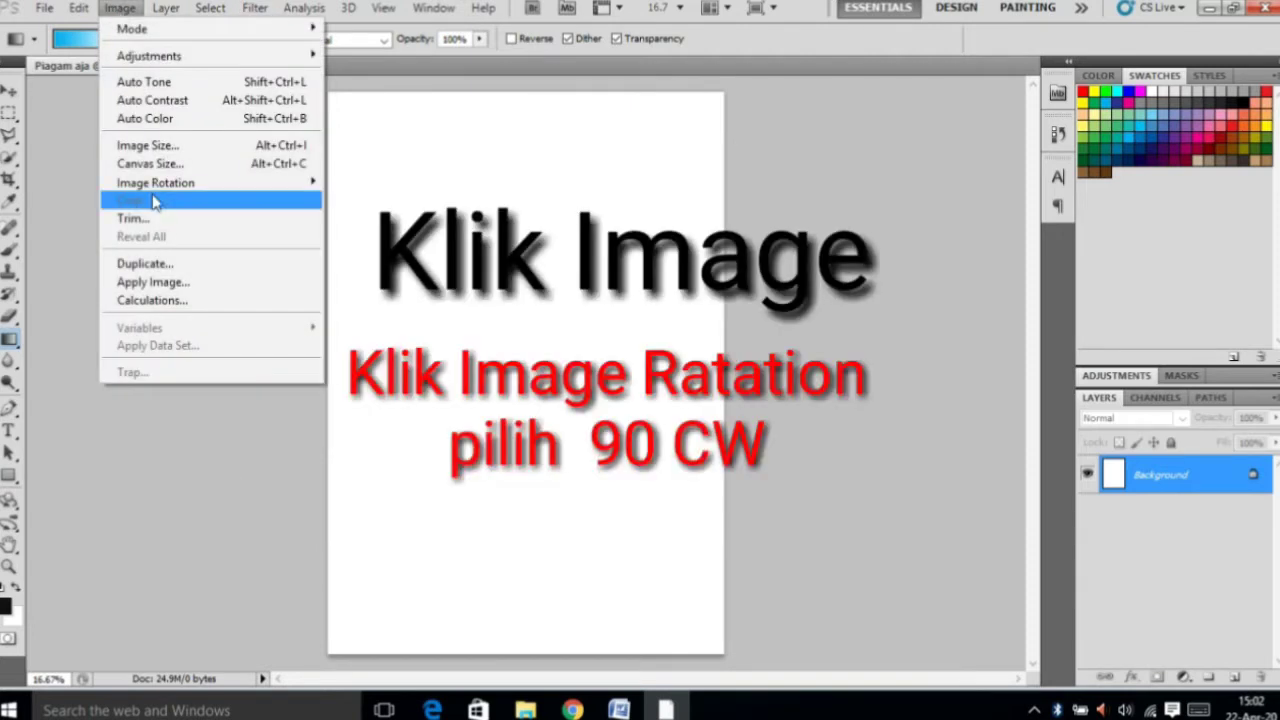
{"action": "mouse_move", "coordinate": [156, 182]}
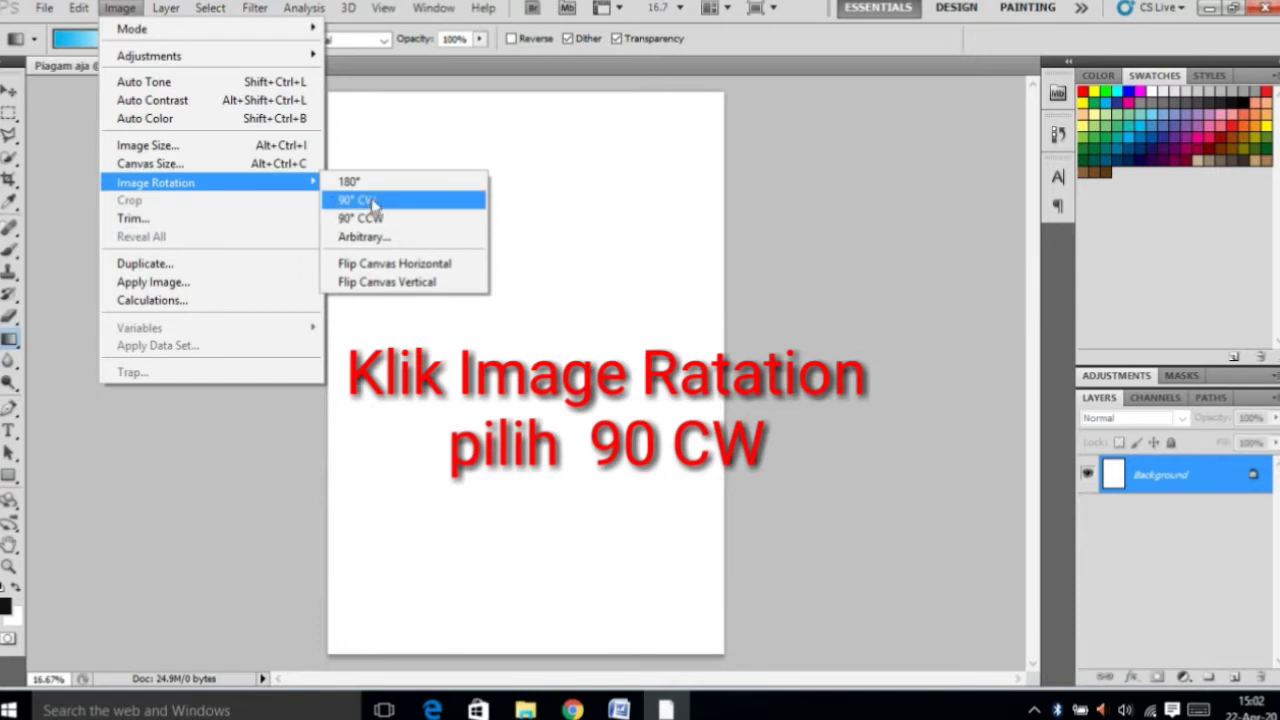
{"action": "left_click", "coordinate": [372, 202]}
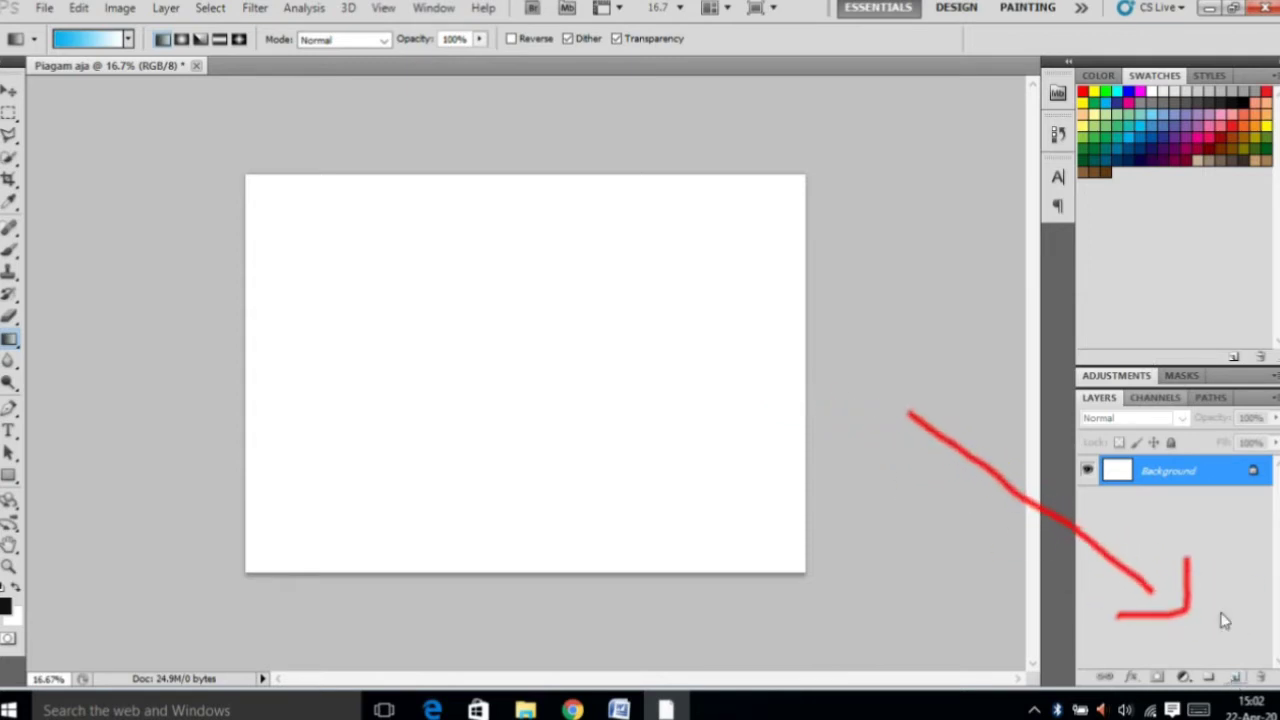
Add a new layer and marquee-select a band across the top of the page.
{"action": "left_click", "coordinate": [1235, 678]}
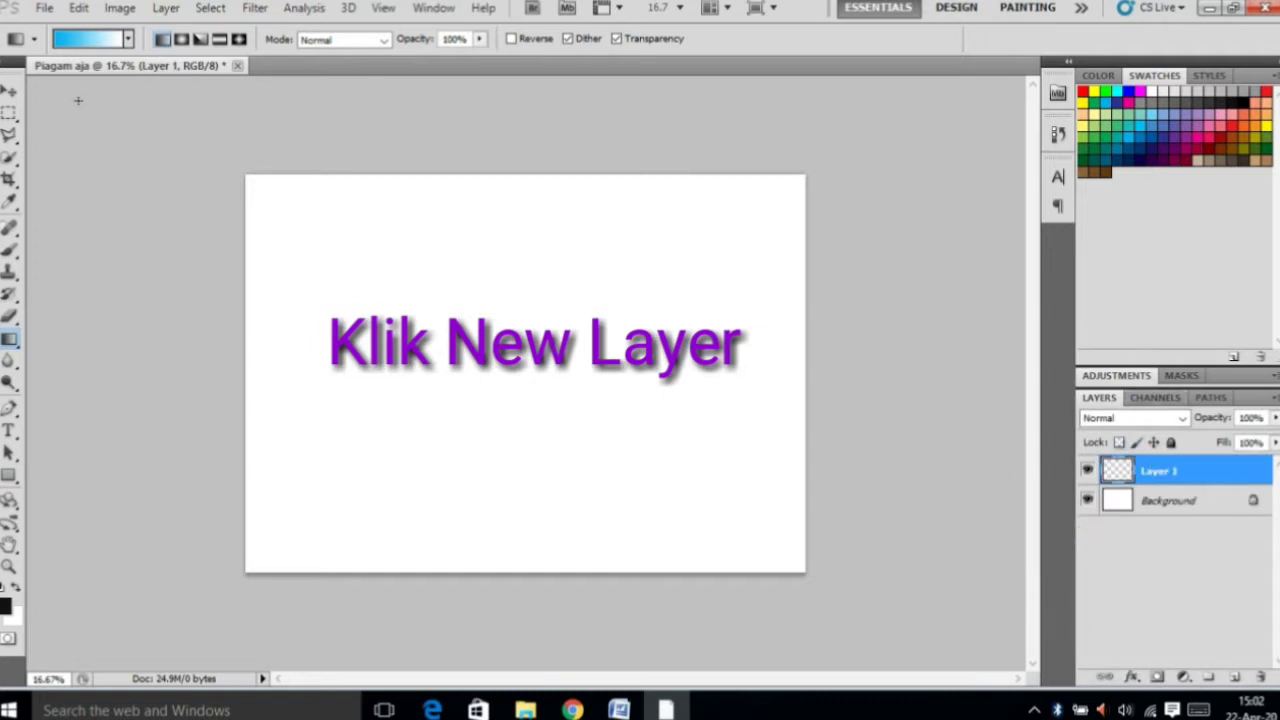
{"action": "left_click", "coordinate": [9, 113]}
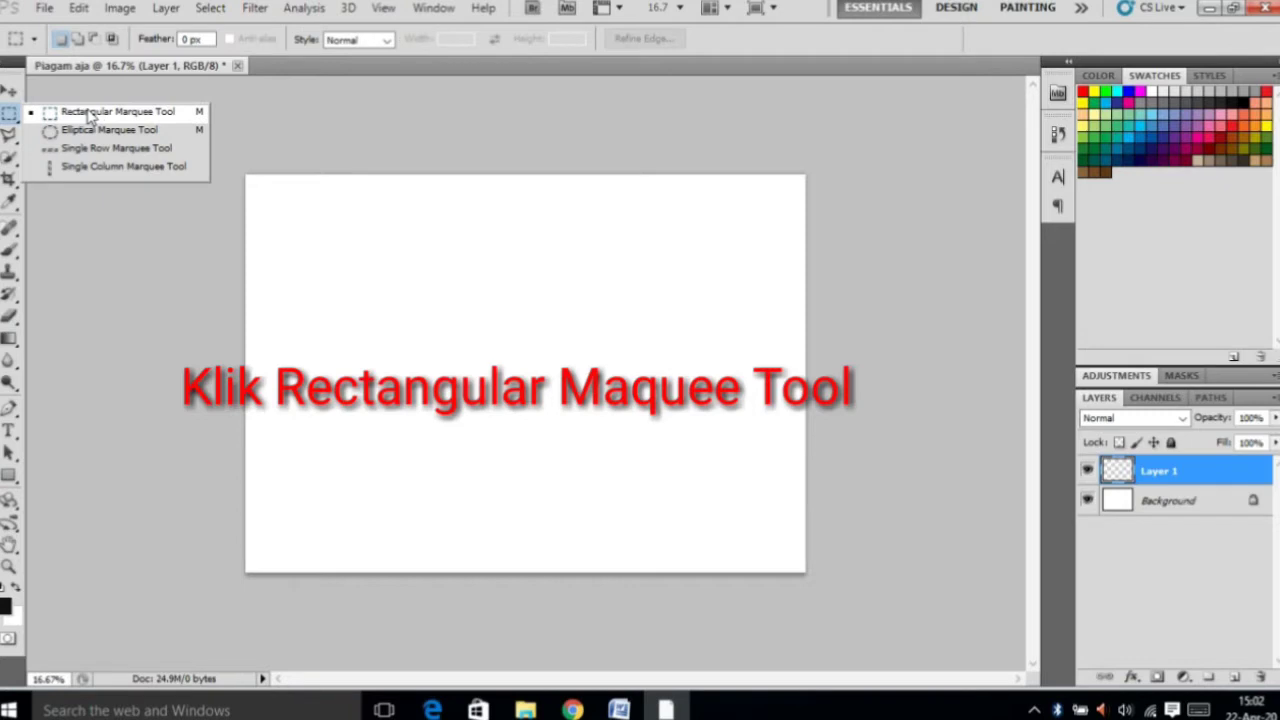
{"action": "left_click", "coordinate": [89, 113]}
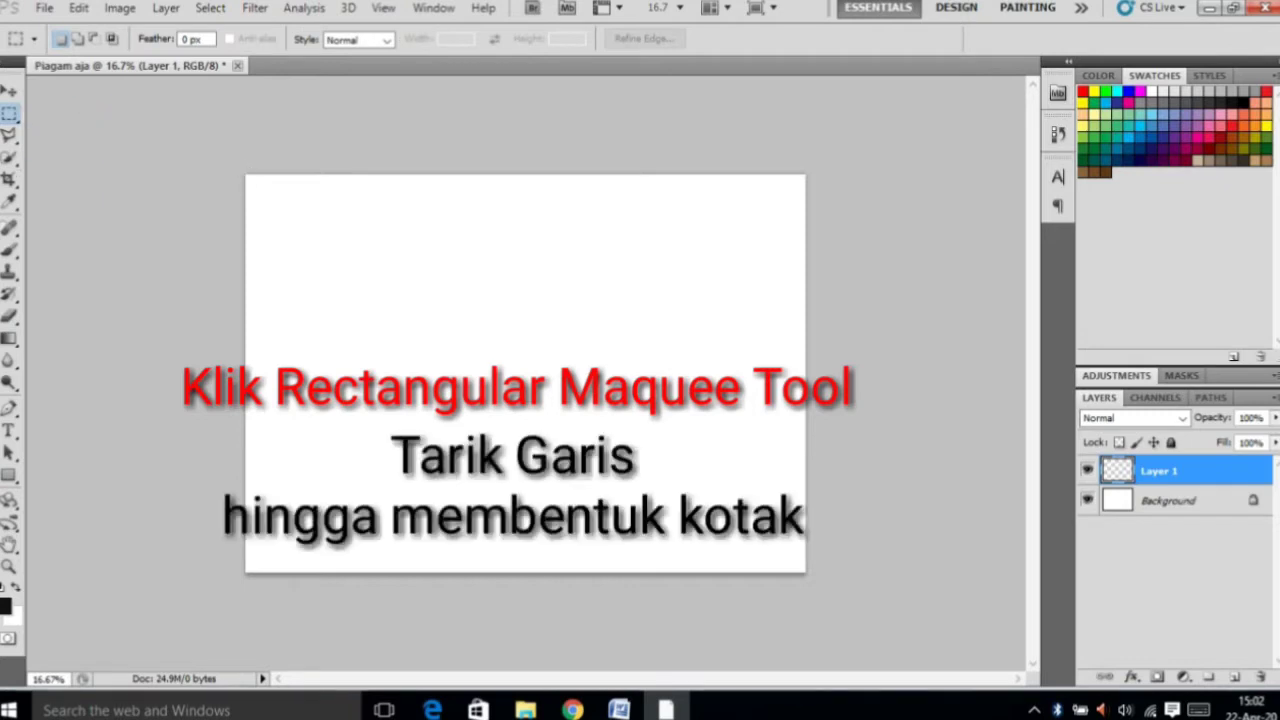
{"action": "left_click_drag", "start_coordinate": [245, 175], "coordinate": [806, 272]}
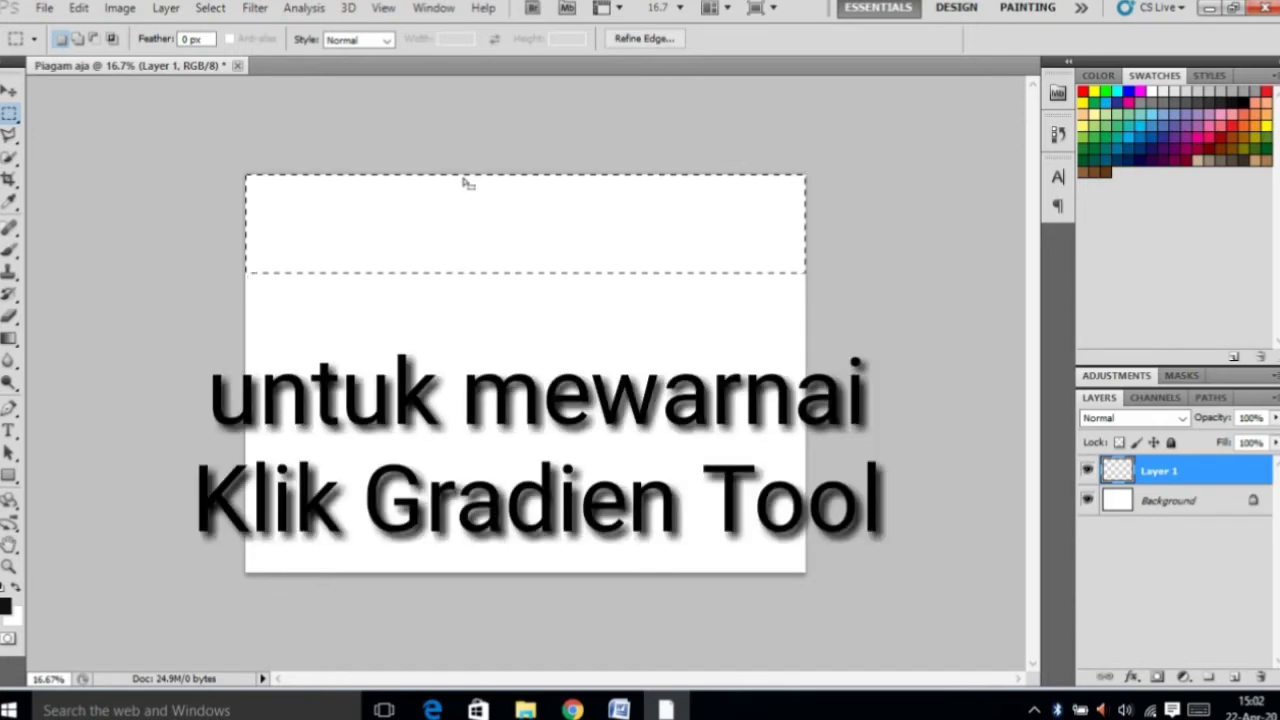
Set up a blue-to-red-to-light-blue gradient in the Gradient Editor for the top band.
{"action": "left_click", "coordinate": [9, 338]}
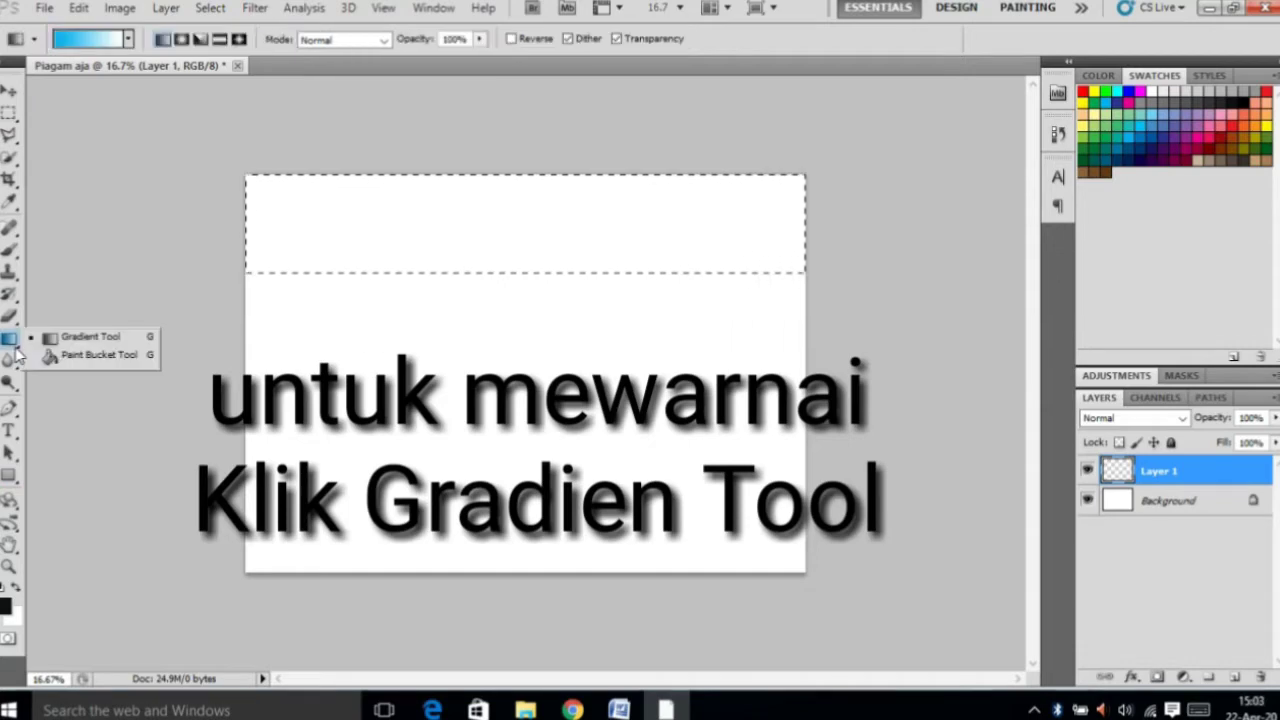
{"action": "left_click", "coordinate": [72, 338]}
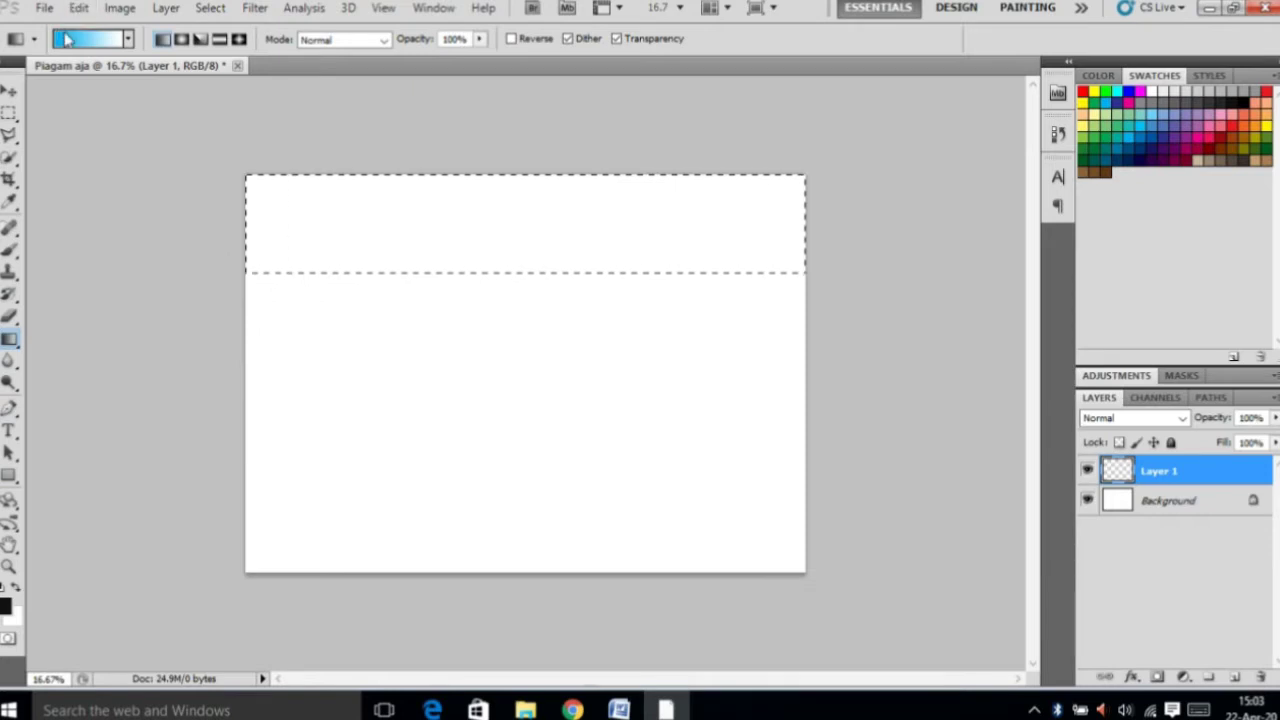
{"action": "left_click", "coordinate": [70, 39]}
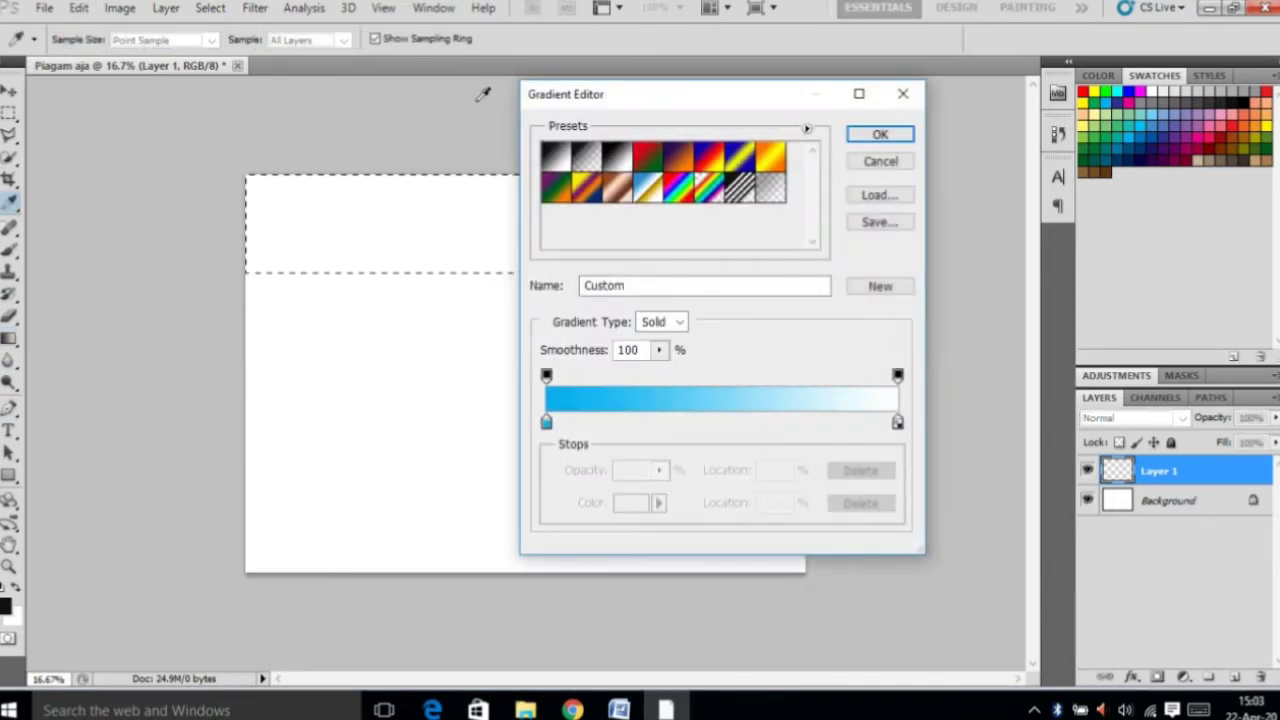
{"action": "left_click", "coordinate": [706, 165]}
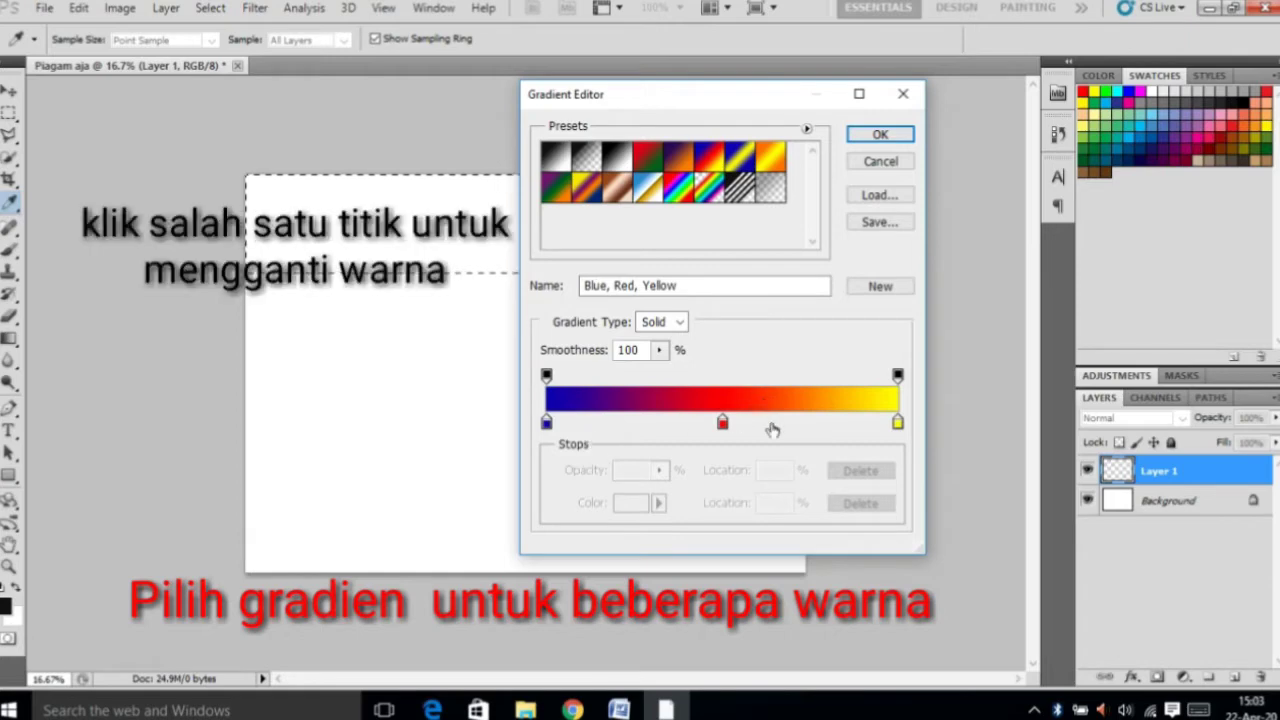
{"action": "left_click", "coordinate": [722, 424]}
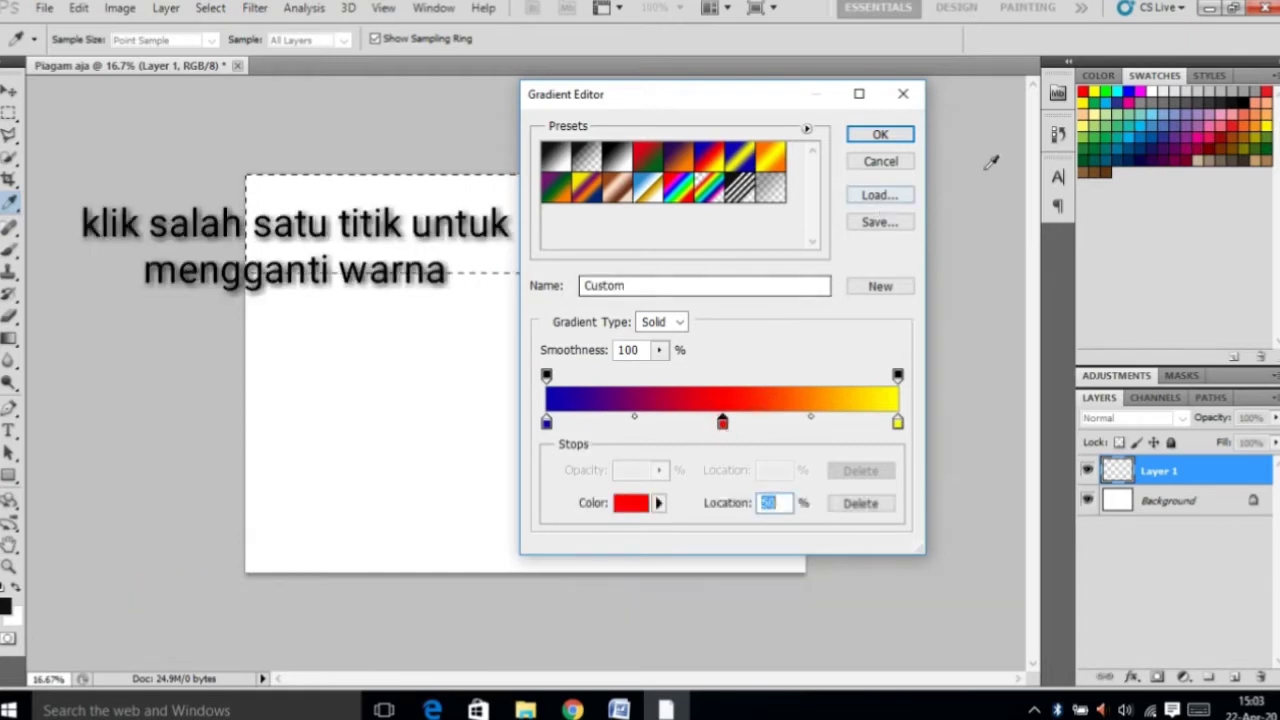
{"action": "left_click", "coordinate": [1107, 89]}
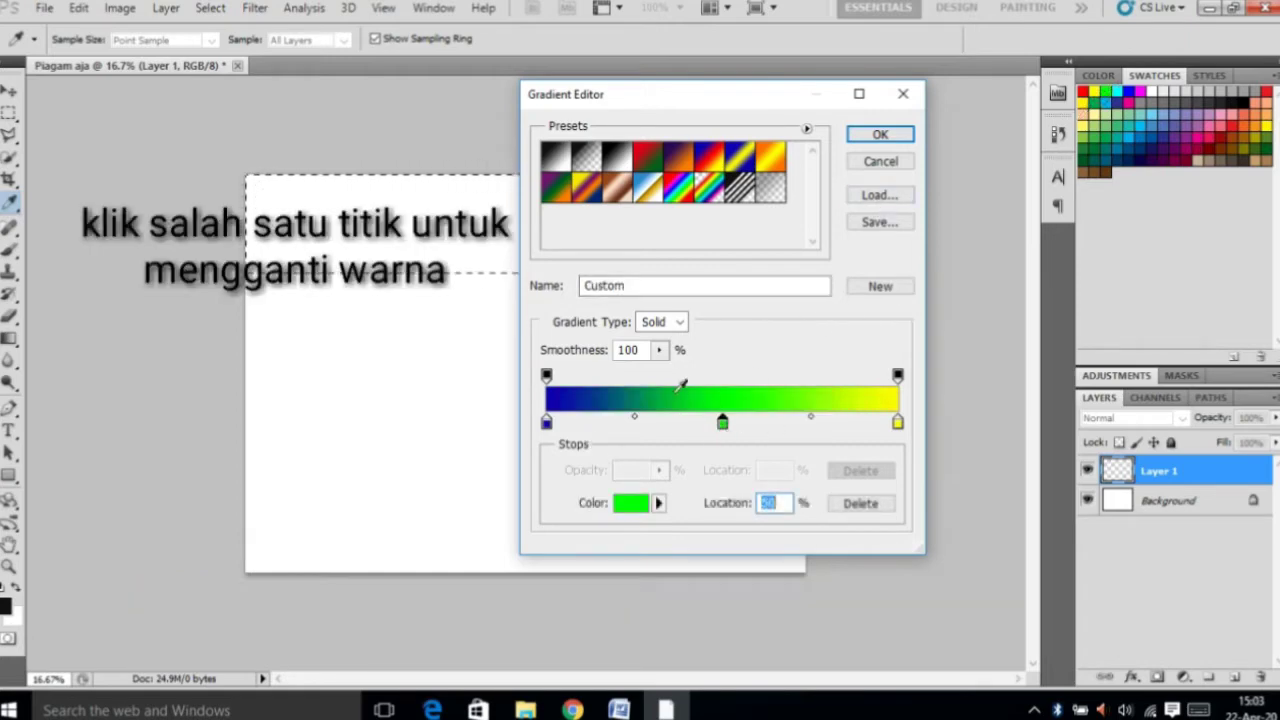
{"action": "left_click", "coordinate": [1241, 117]}
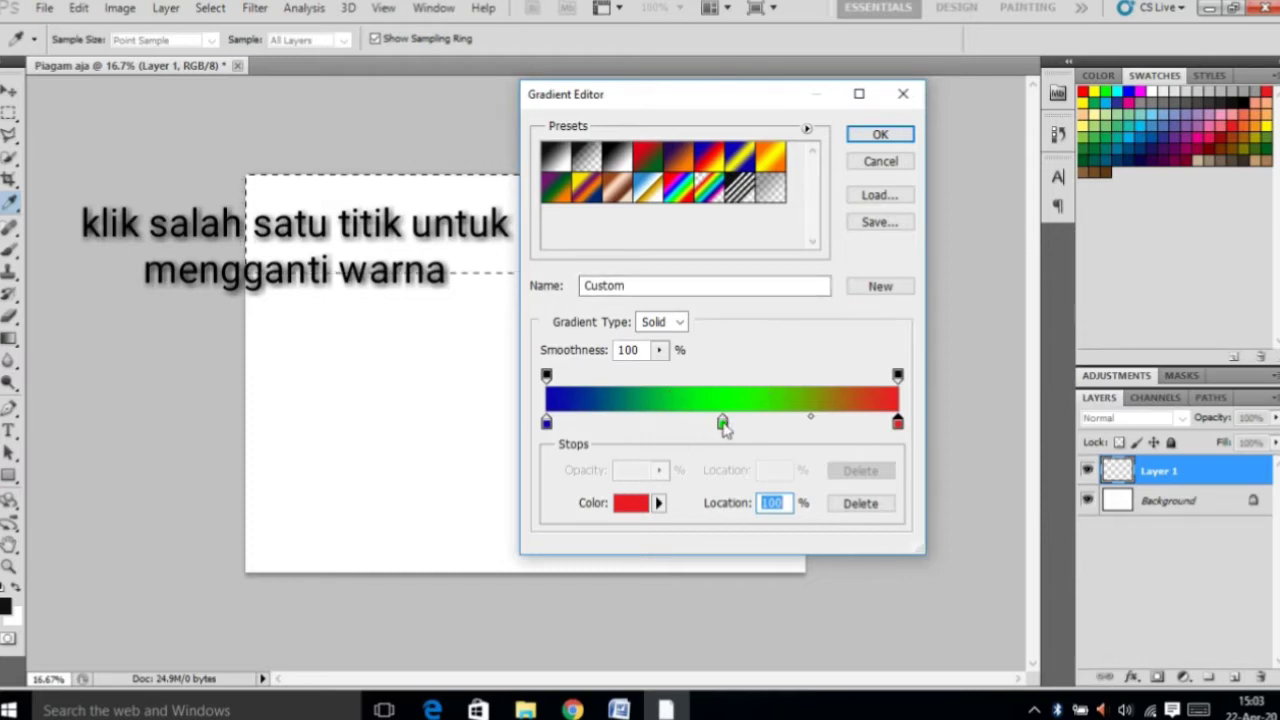
{"action": "left_click", "coordinate": [722, 422]}
{"action": "left_click", "coordinate": [1086, 91]}
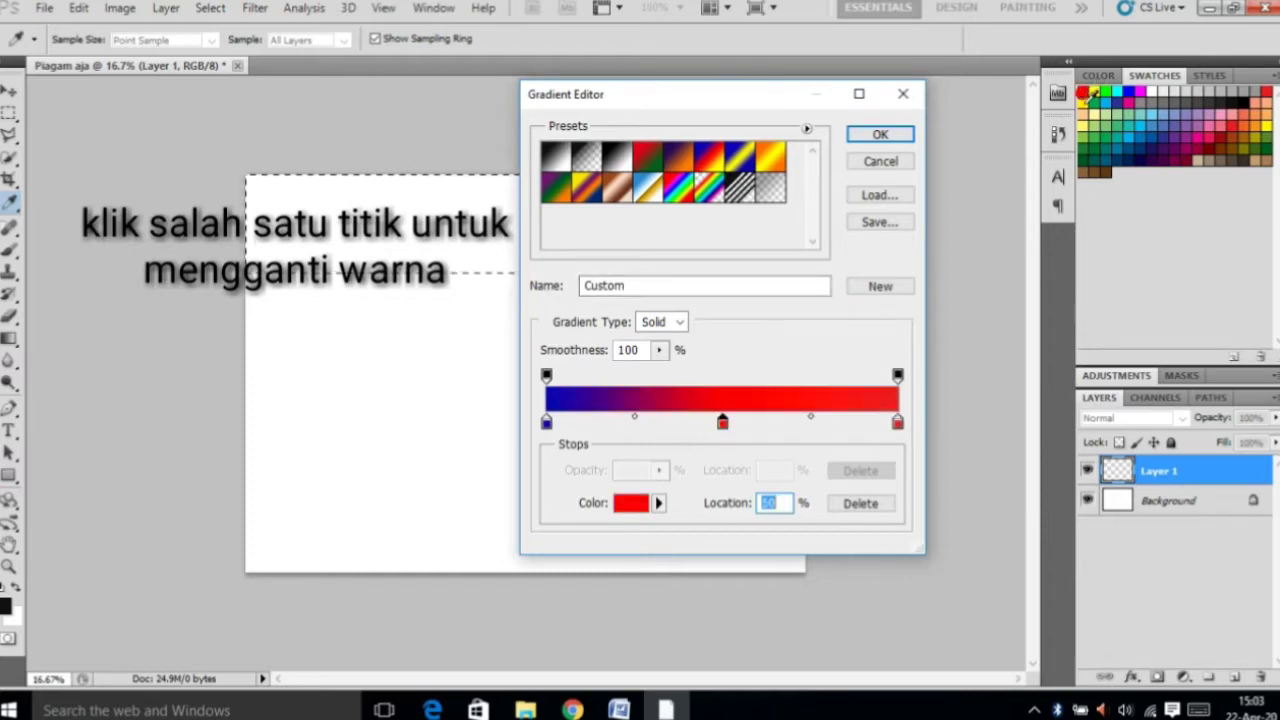
{"action": "left_click", "coordinate": [898, 424]}
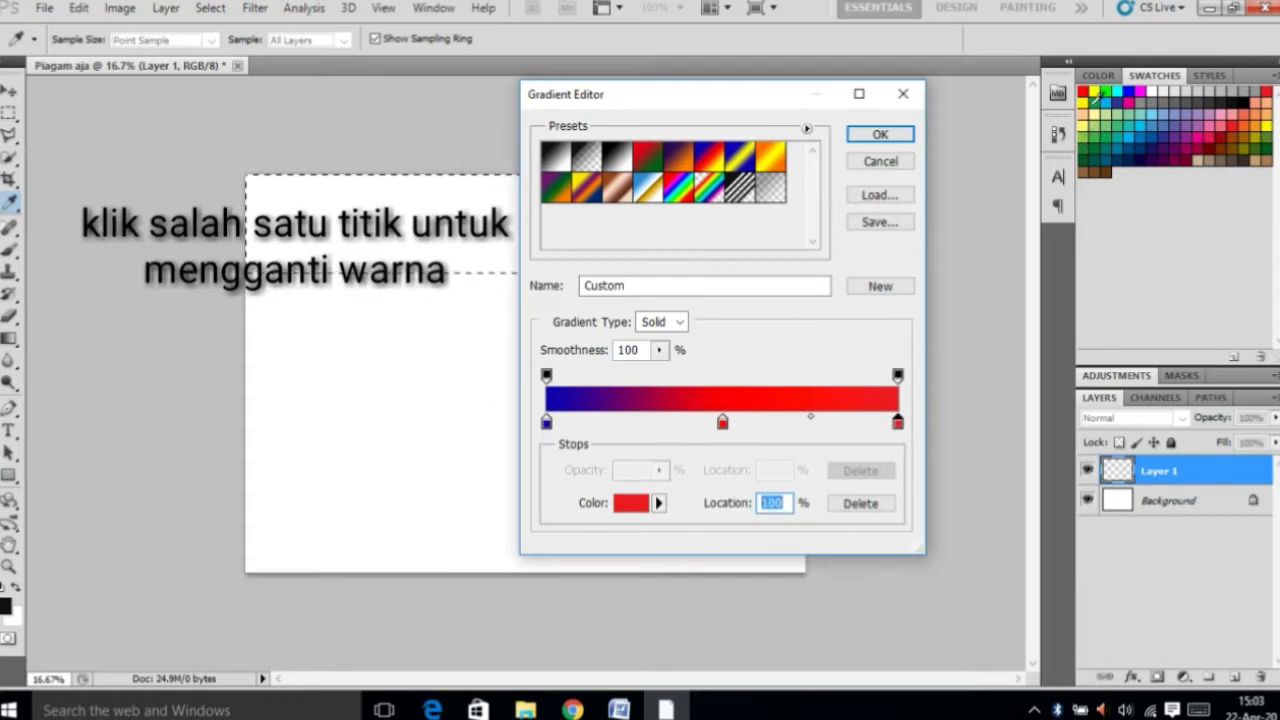
{"action": "left_click", "coordinate": [1108, 91]}
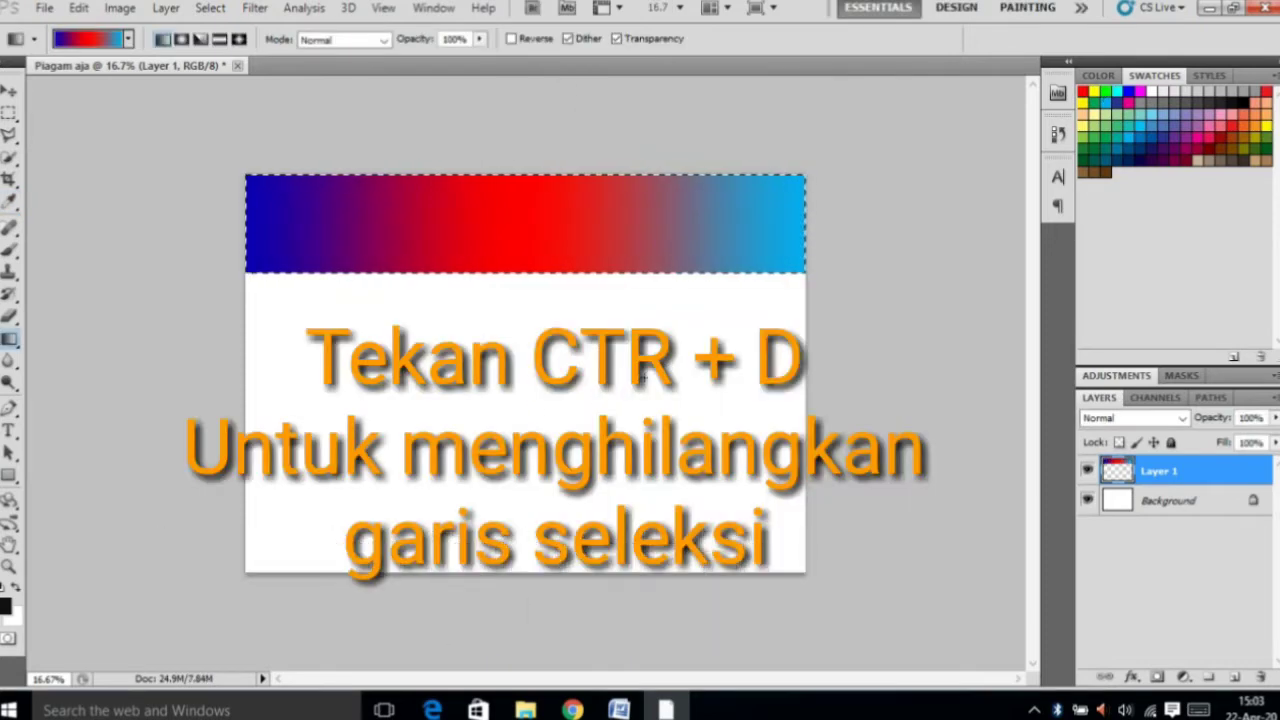
Deselect, then warp the top gradient band so its lower edge sweeps up into a wave.
{"action": "key", "text": "ctrl+d"}
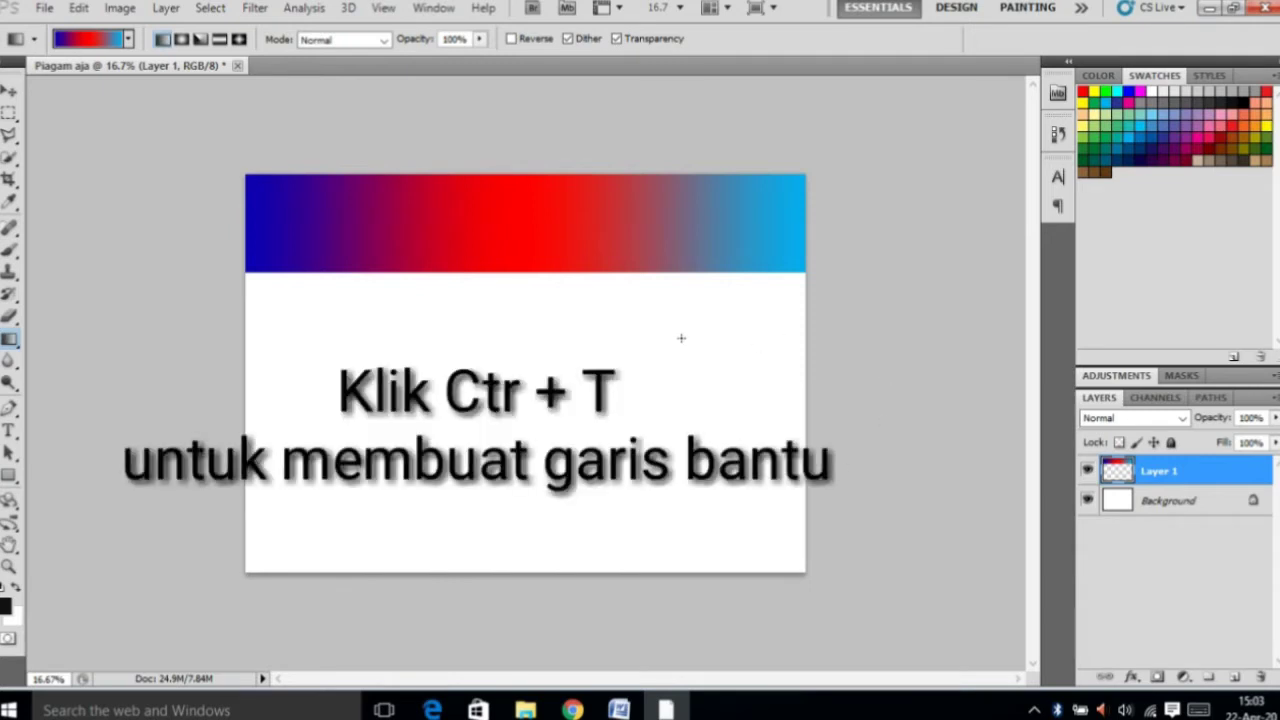
{"action": "key", "text": "ctrl+t"}
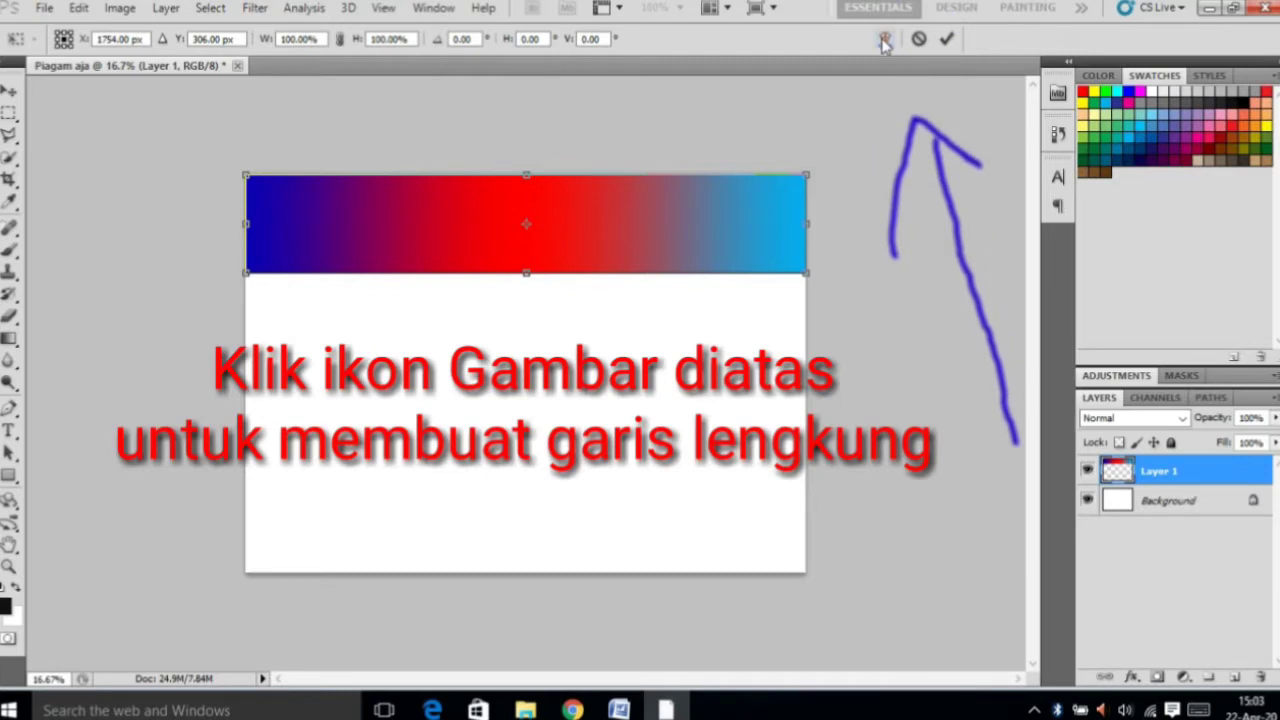
{"action": "left_click", "coordinate": [884, 41]}
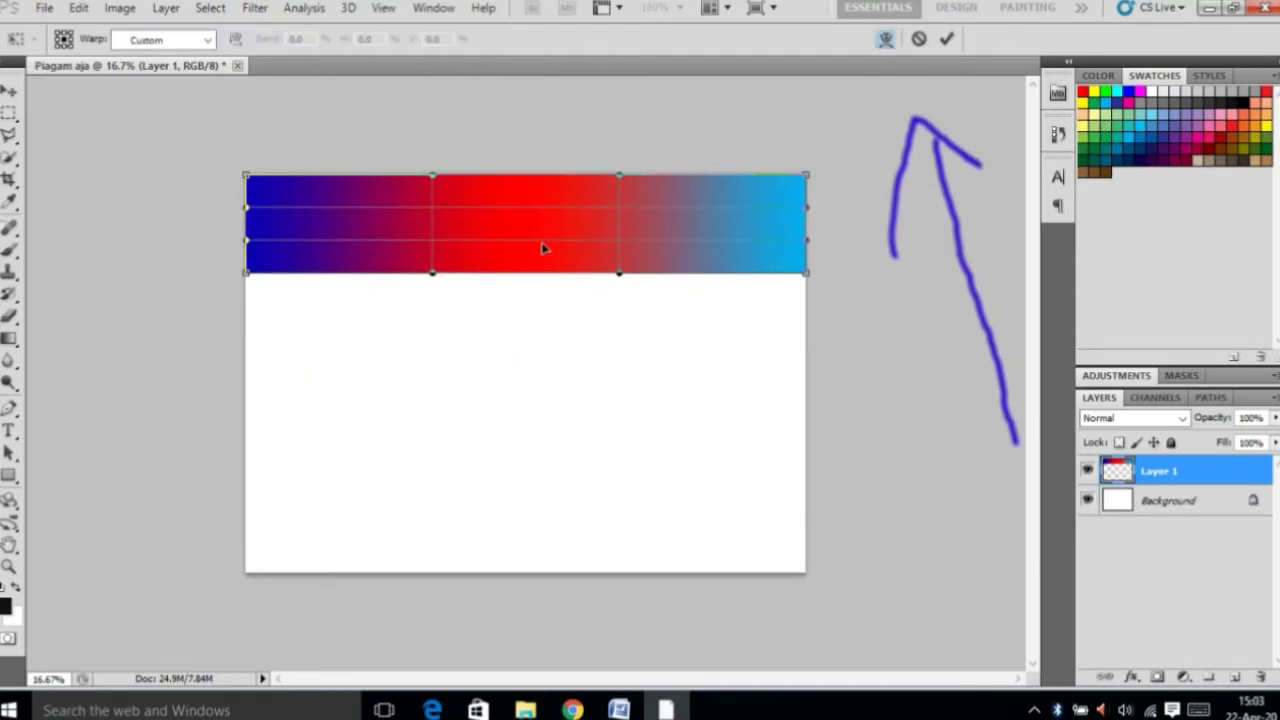
{"action": "left_click_drag", "start_coordinate": [543, 247], "coordinate": [546, 220]}
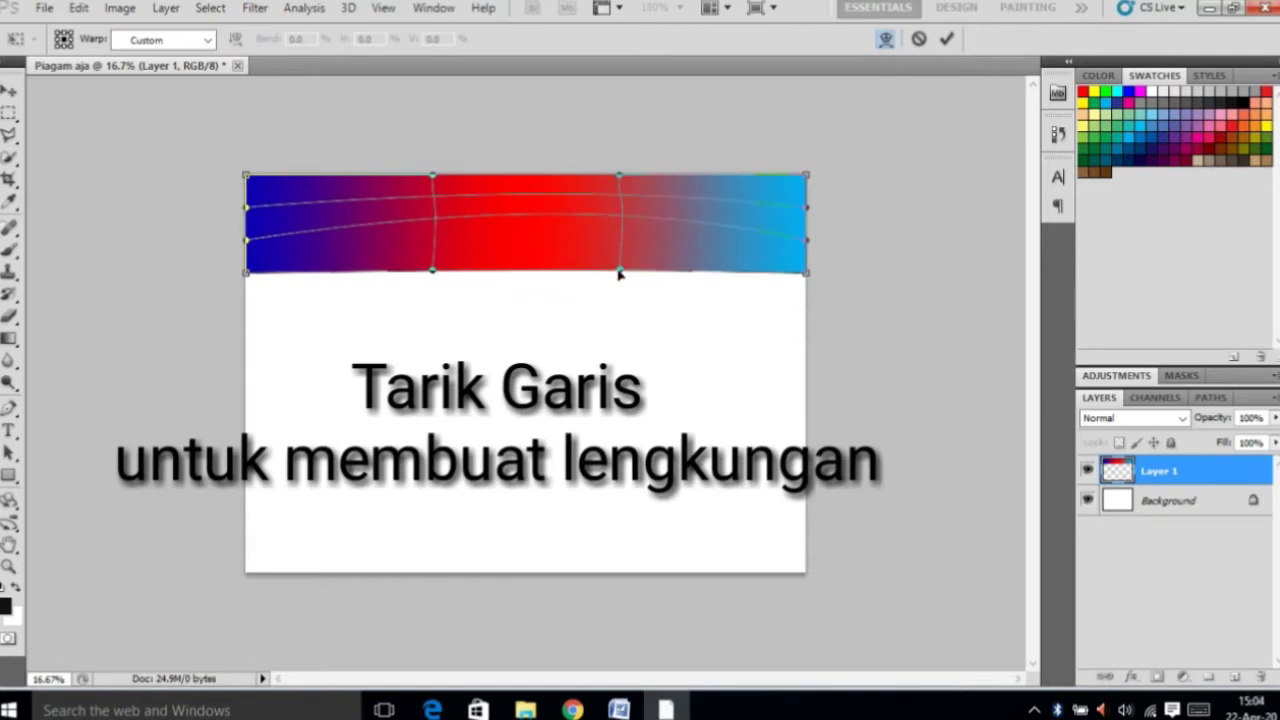
{"action": "left_click_drag", "start_coordinate": [620, 274], "coordinate": [607, 126]}
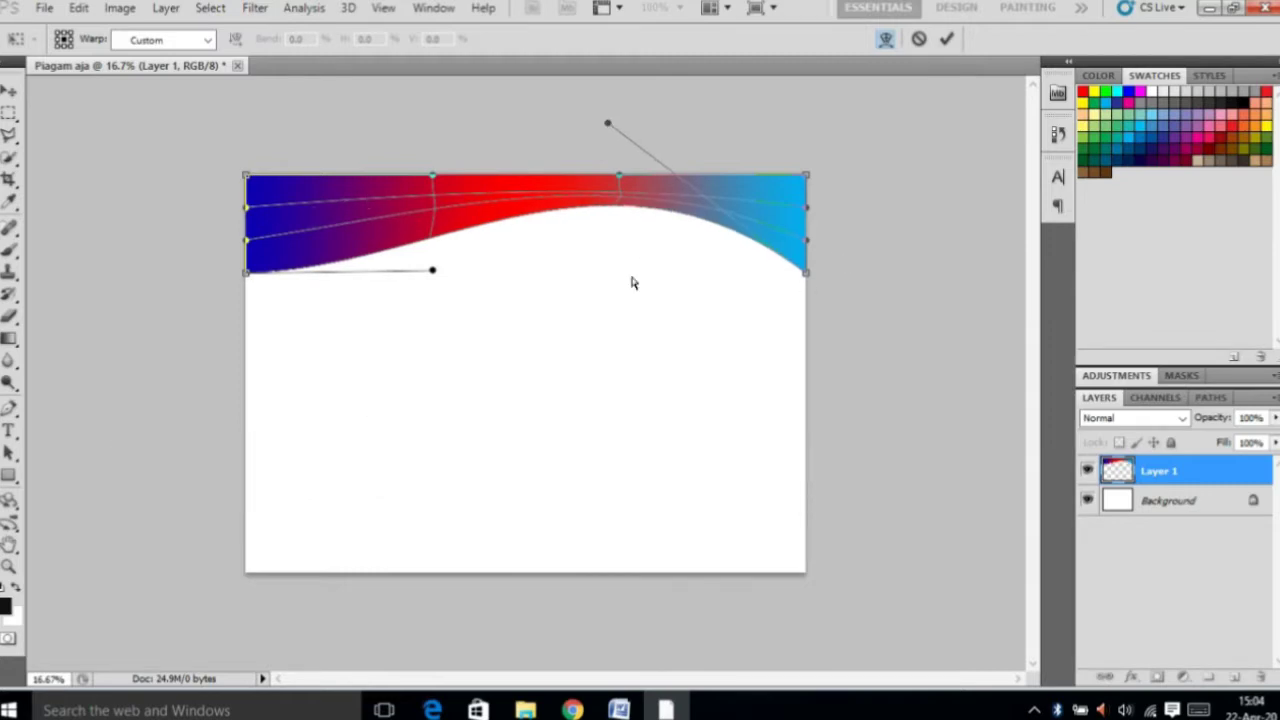
{"action": "key", "text": "Return"}
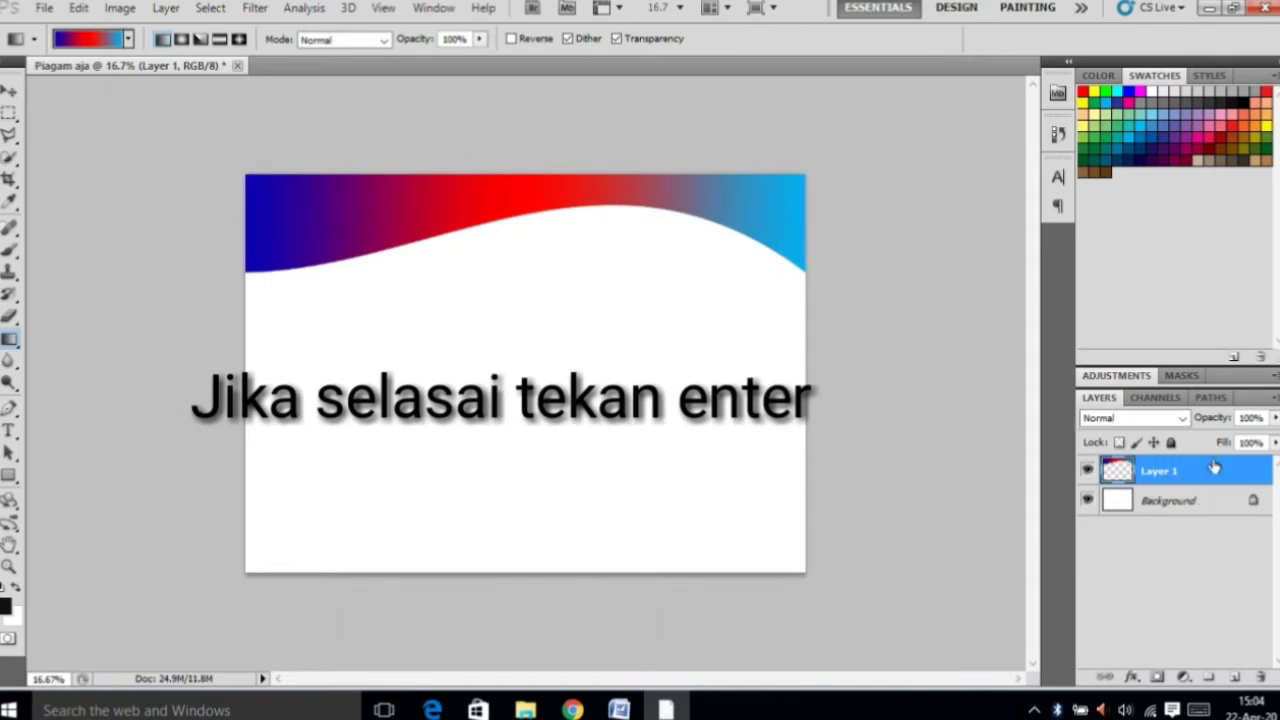
Duplicate Layer 1 and add a Color Overlay effect to the copy via Blending Options.
{"action": "left_click_drag", "start_coordinate": [1214, 468], "coordinate": [1238, 679]}
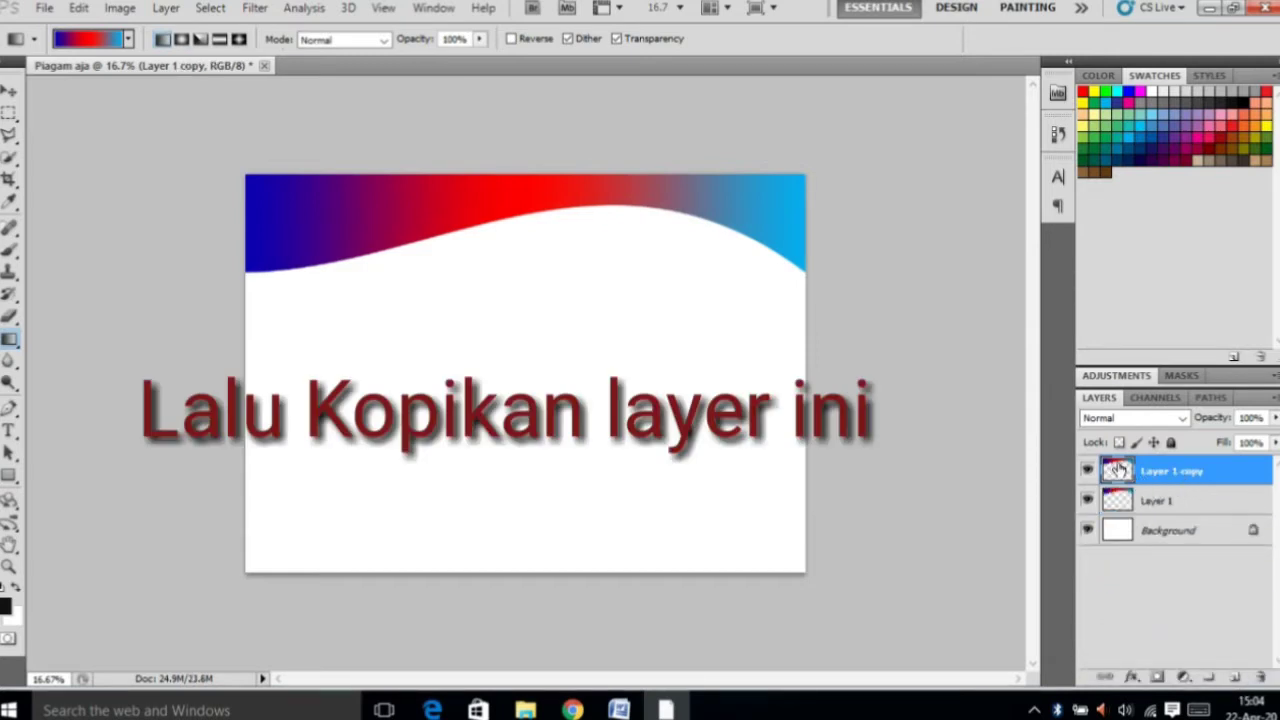
{"action": "right_click", "coordinate": [1158, 471]}
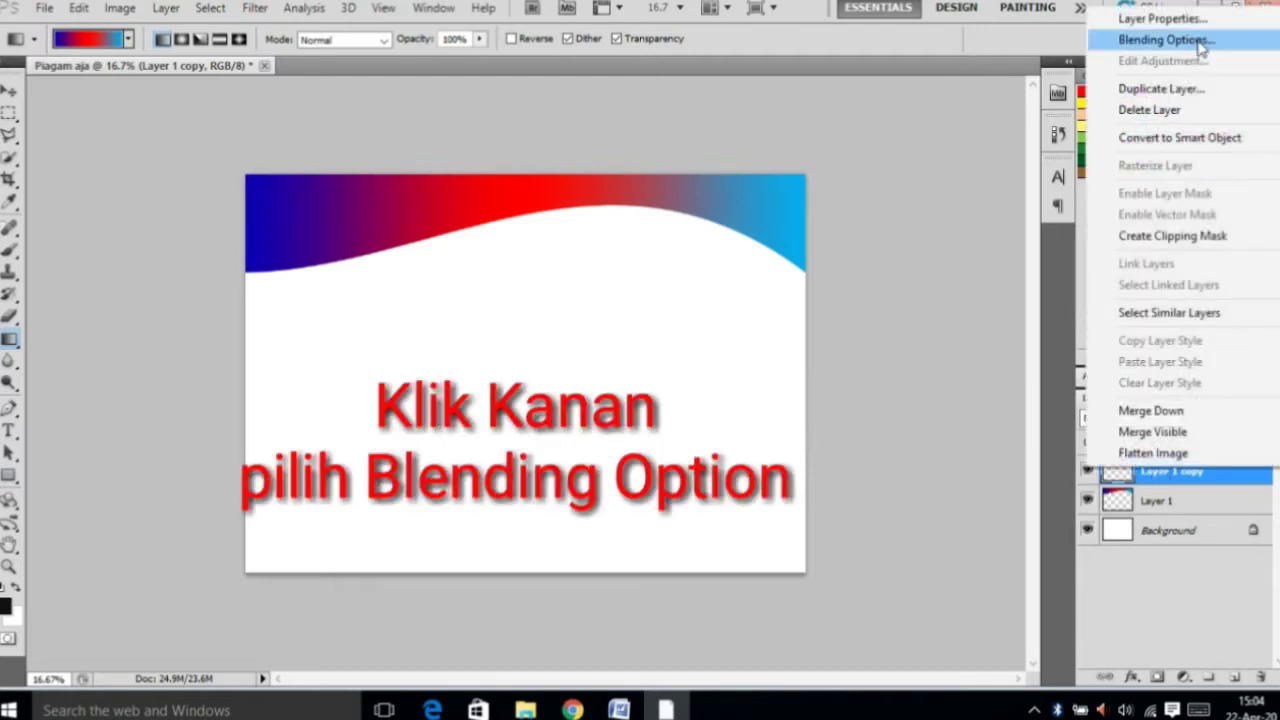
{"action": "left_click", "coordinate": [1165, 40]}
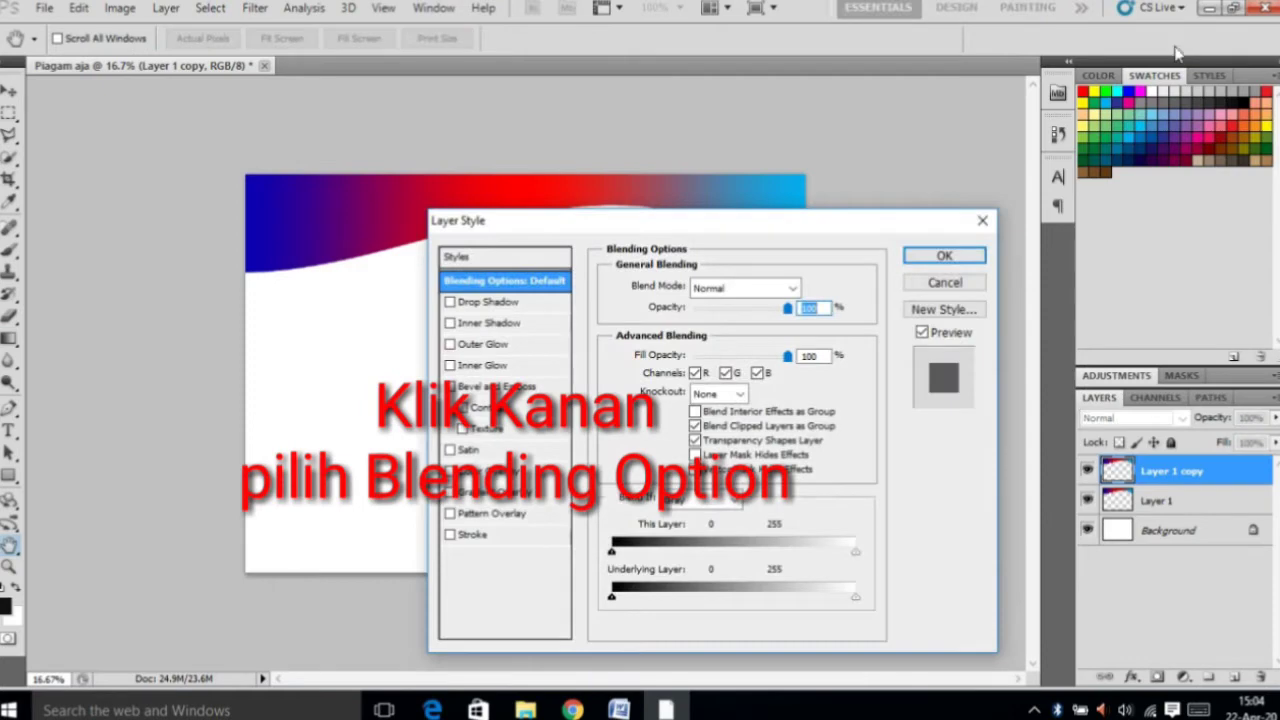
{"action": "left_click", "coordinate": [476, 472]}
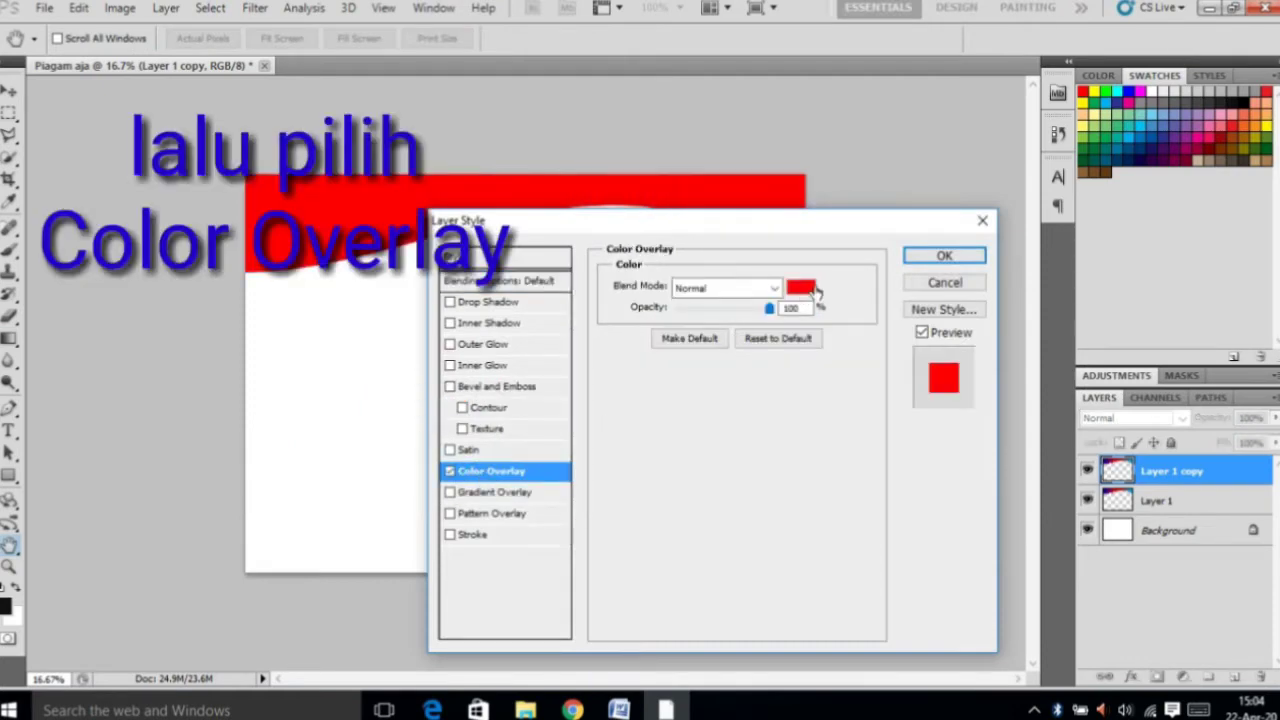
Set the overlay colour to teal (#337d70) and apply the layer style.
{"action": "left_click", "coordinate": [801, 288]}
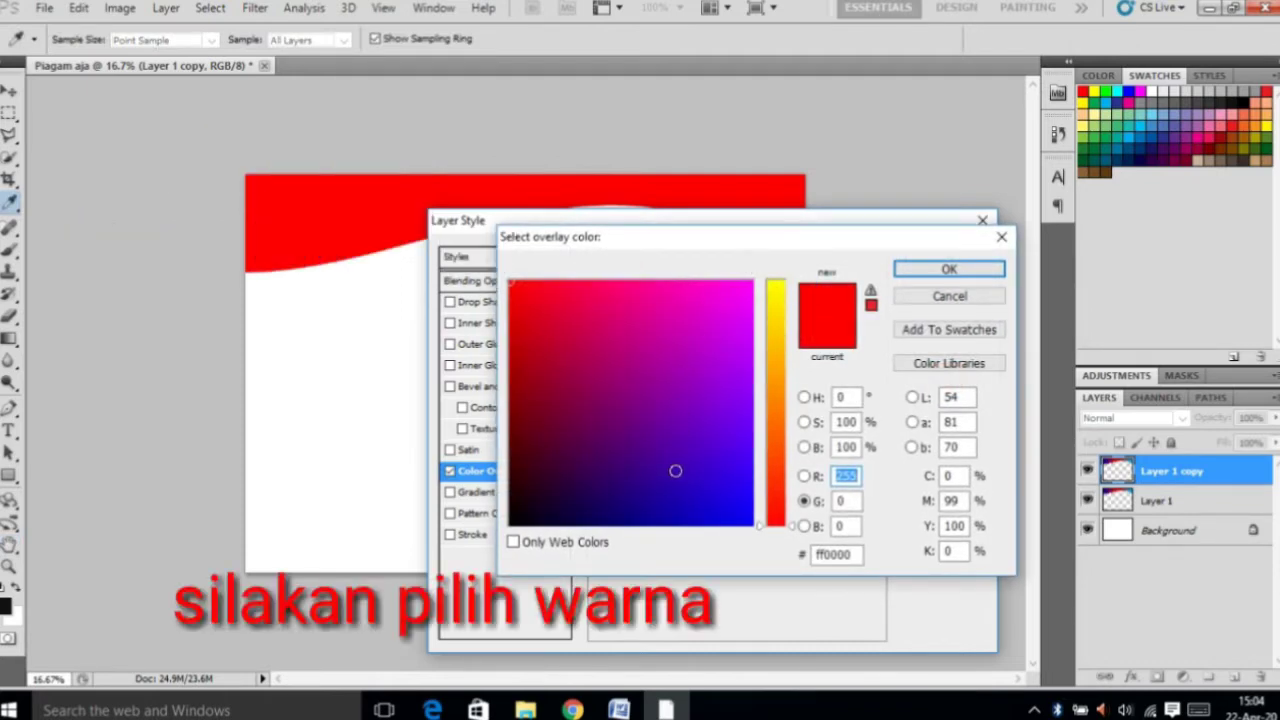
{"action": "left_click", "coordinate": [675, 470]}
{"action": "left_click", "coordinate": [616, 477]}
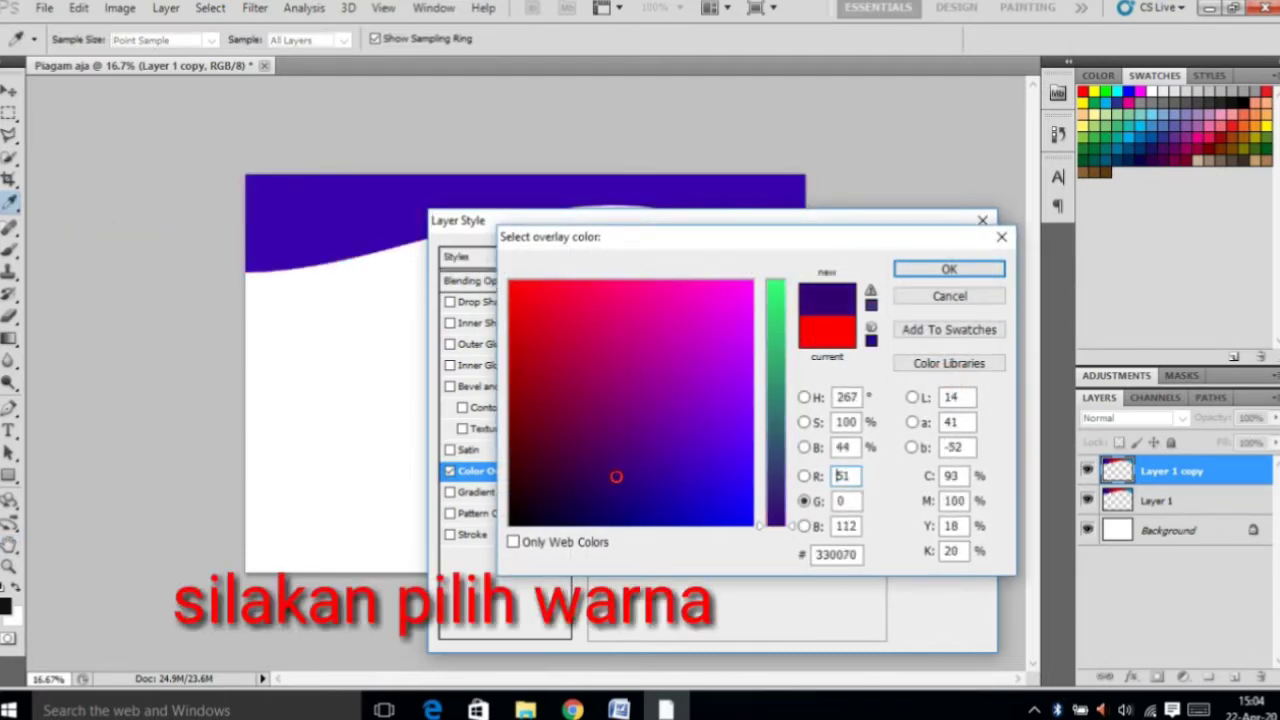
{"action": "left_click", "coordinate": [777, 316]}
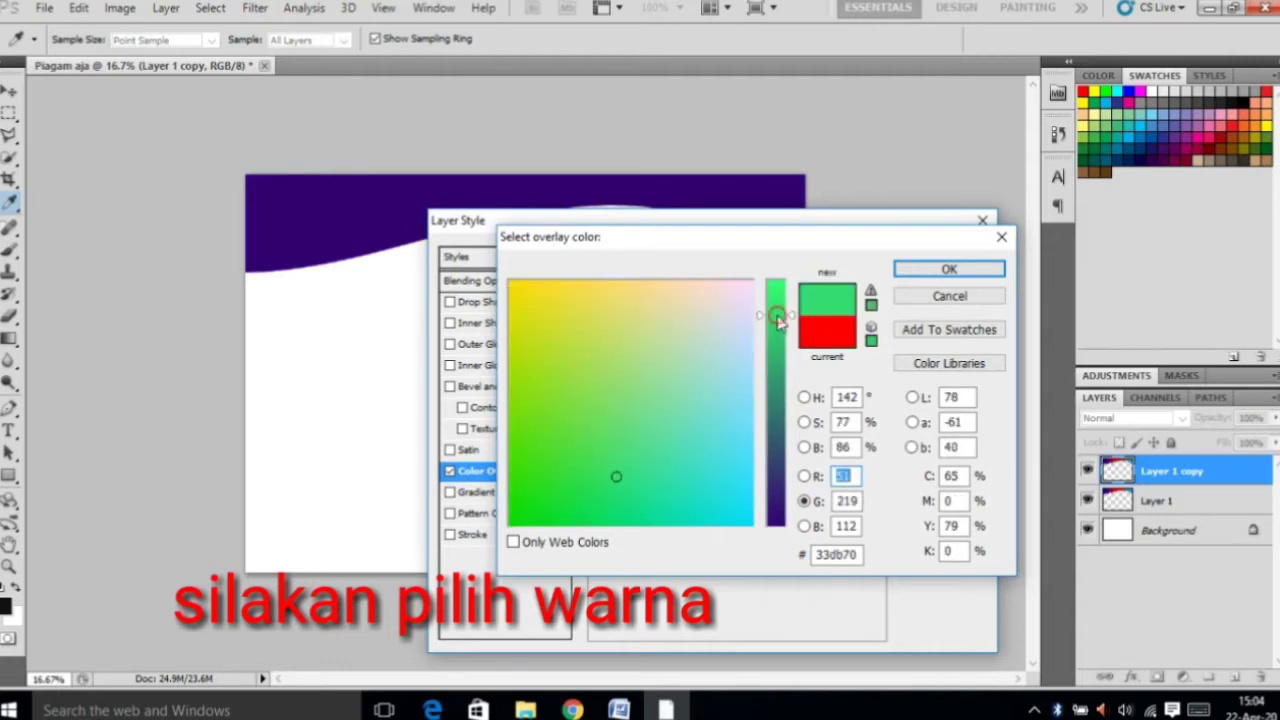
{"action": "left_click", "coordinate": [778, 524]}
{"action": "left_click_drag", "start_coordinate": [778, 524], "coordinate": [777, 405]}
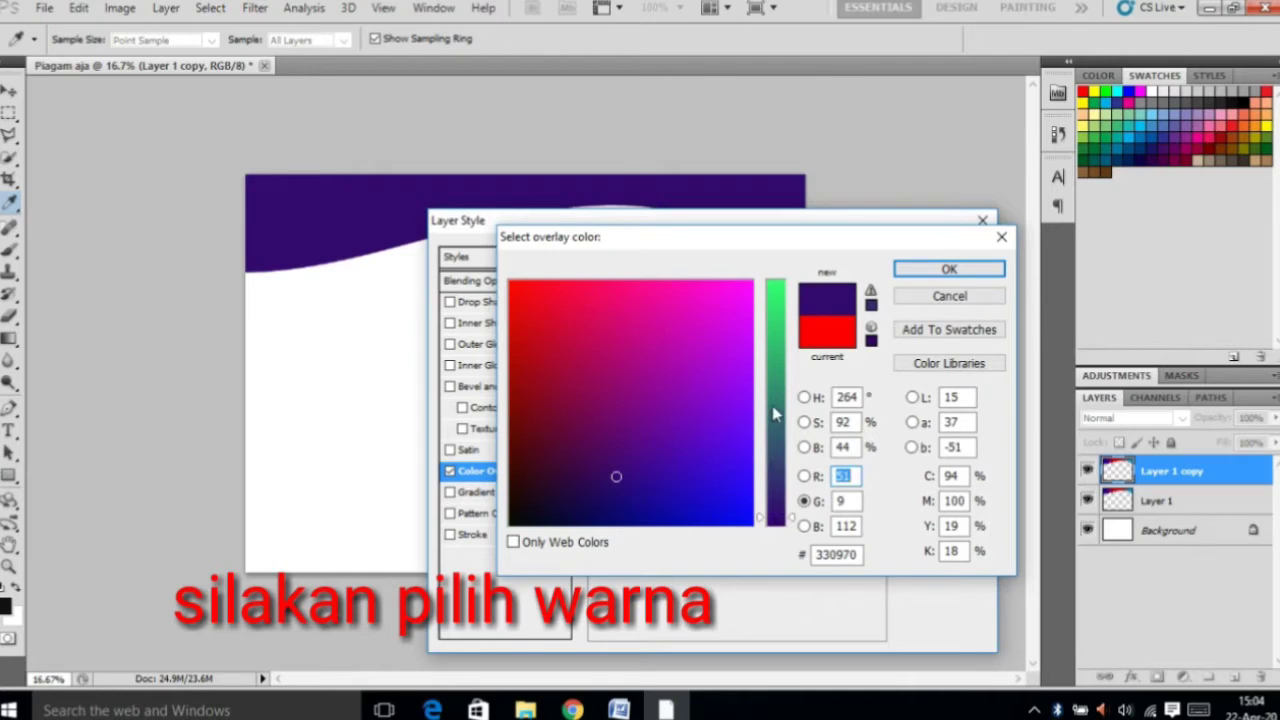
{"action": "left_click", "coordinate": [947, 269]}
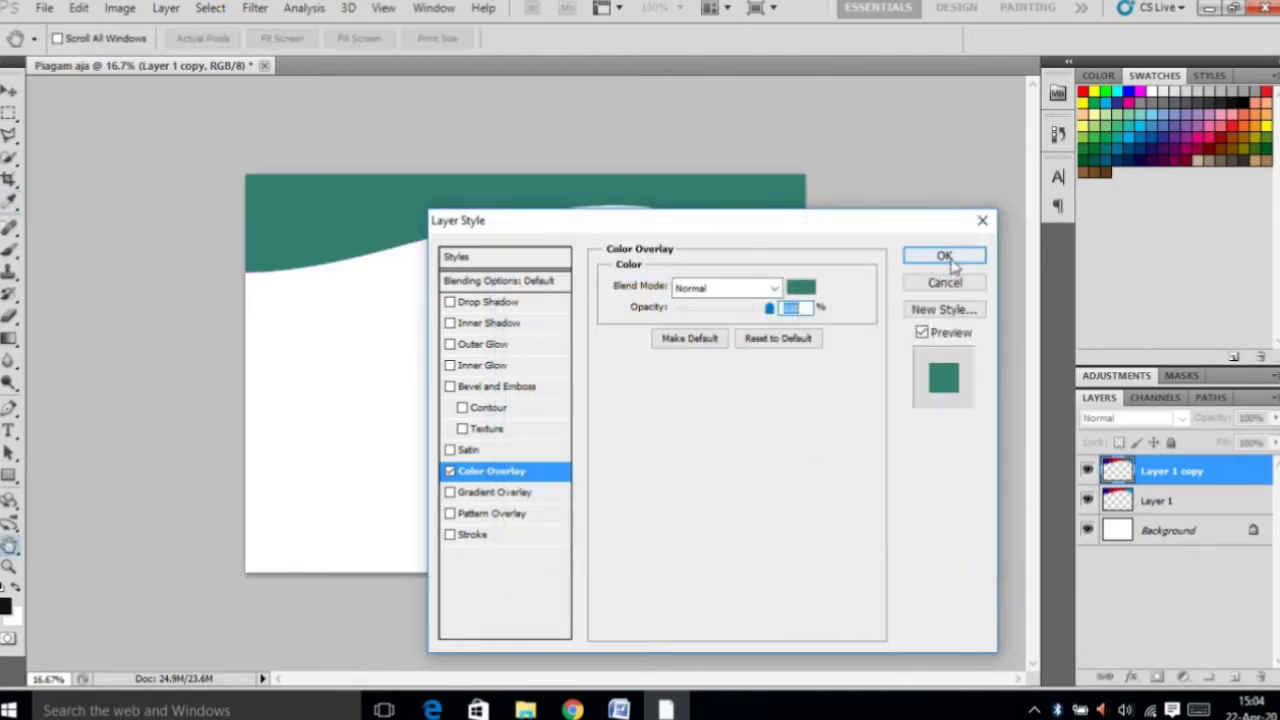
{"action": "left_click", "coordinate": [958, 250]}
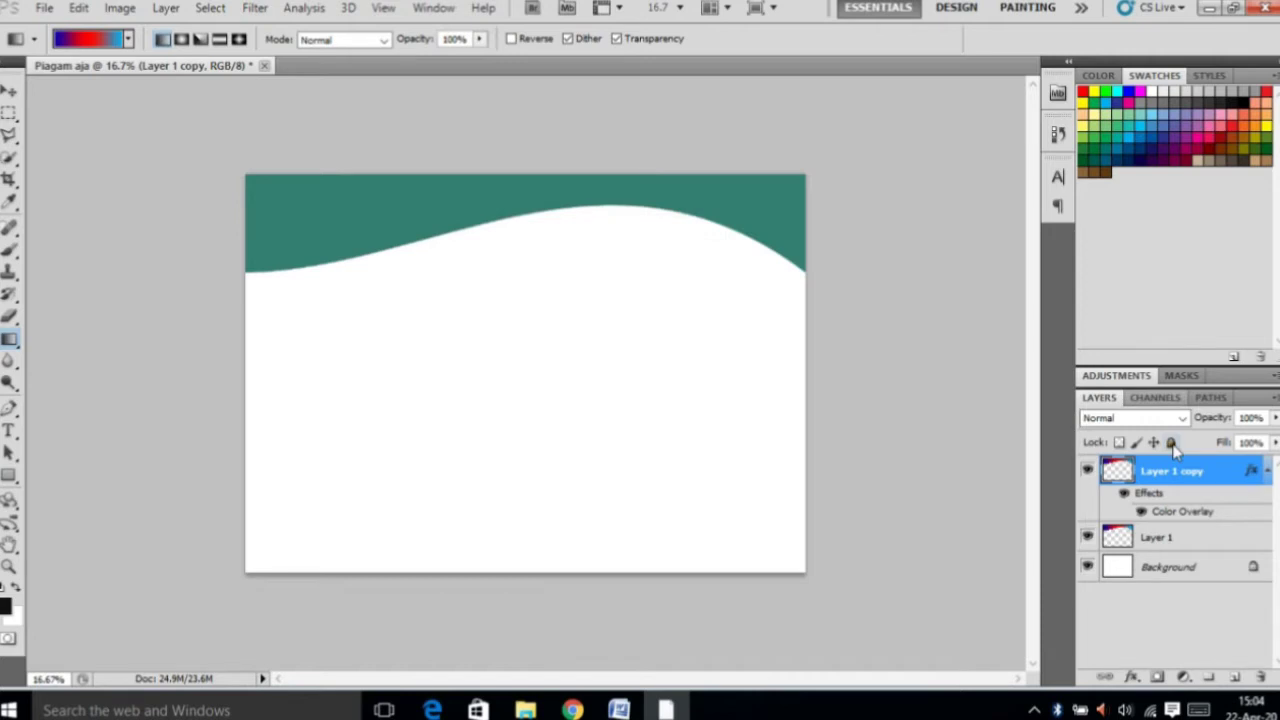
Place Layer 1 copy below Layer 1 and shift it down to show a teal shadow band.
{"action": "left_click_drag", "start_coordinate": [1175, 470], "coordinate": [1175, 555]}
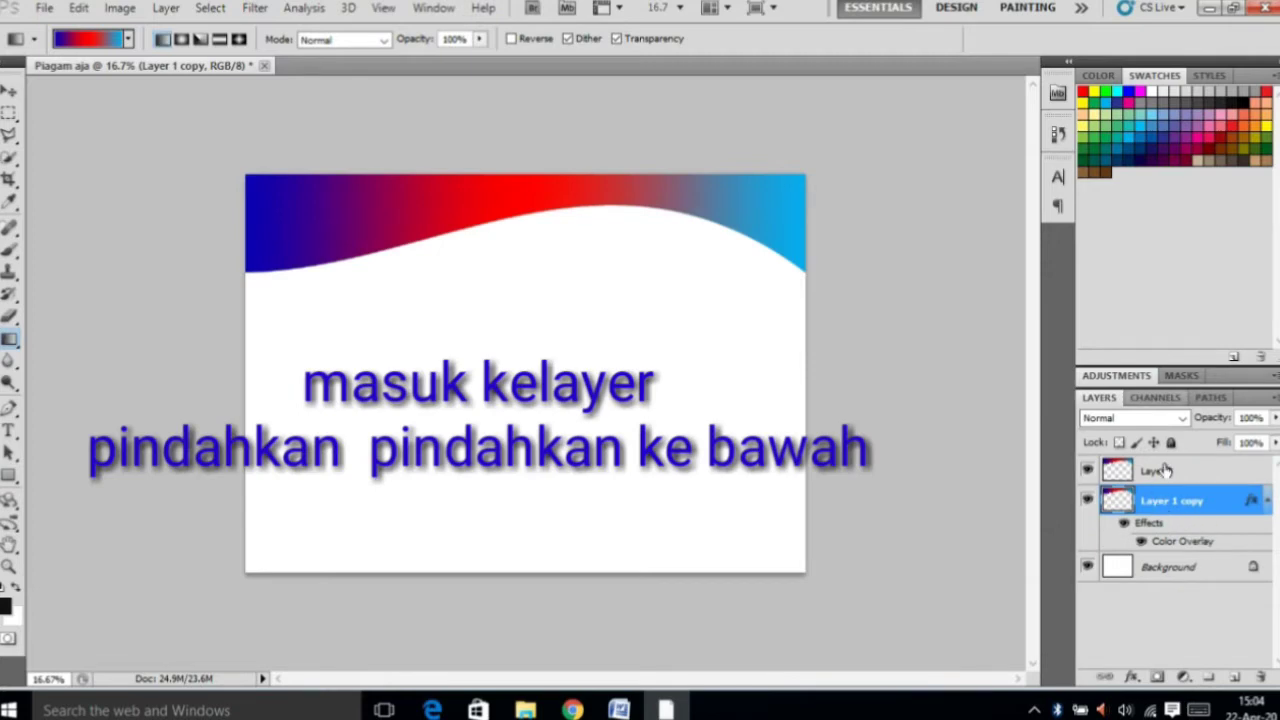
{"action": "left_click", "coordinate": [1165, 470]}
{"action": "left_click", "coordinate": [1165, 500]}
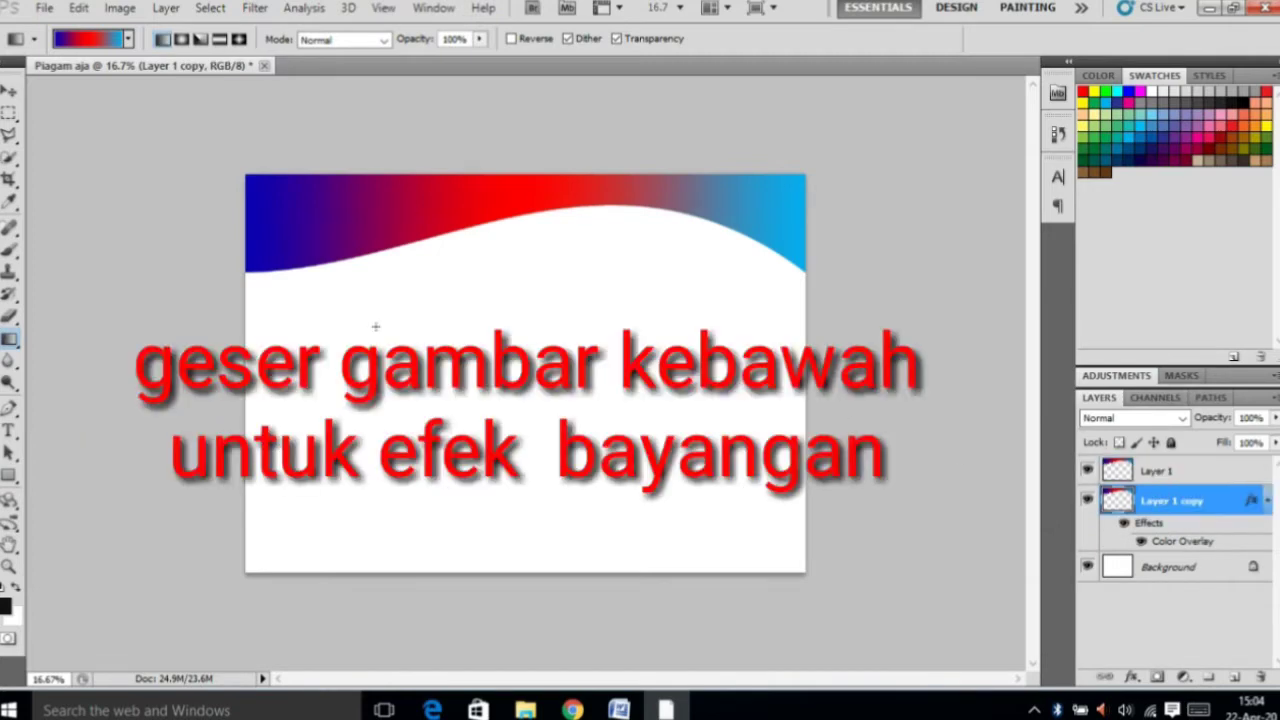
{"action": "left_click", "coordinate": [8, 90]}
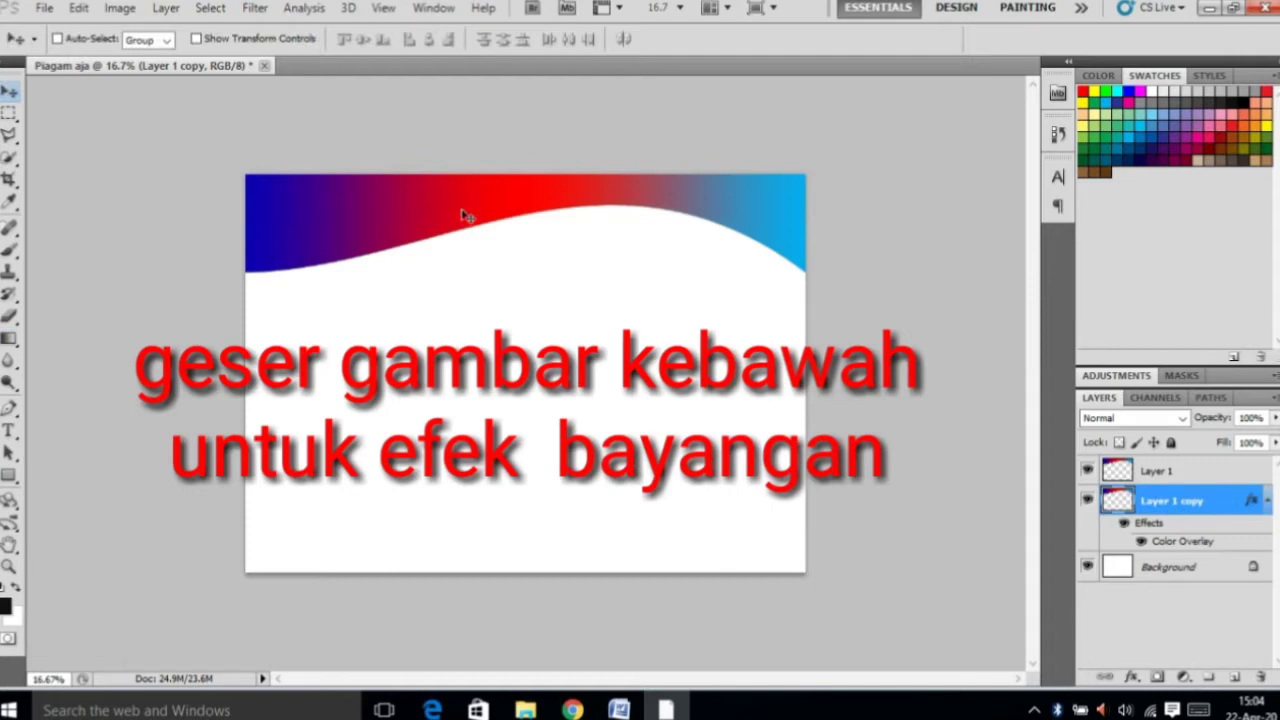
{"action": "left_click_drag", "start_coordinate": [465, 216], "coordinate": [463, 240]}
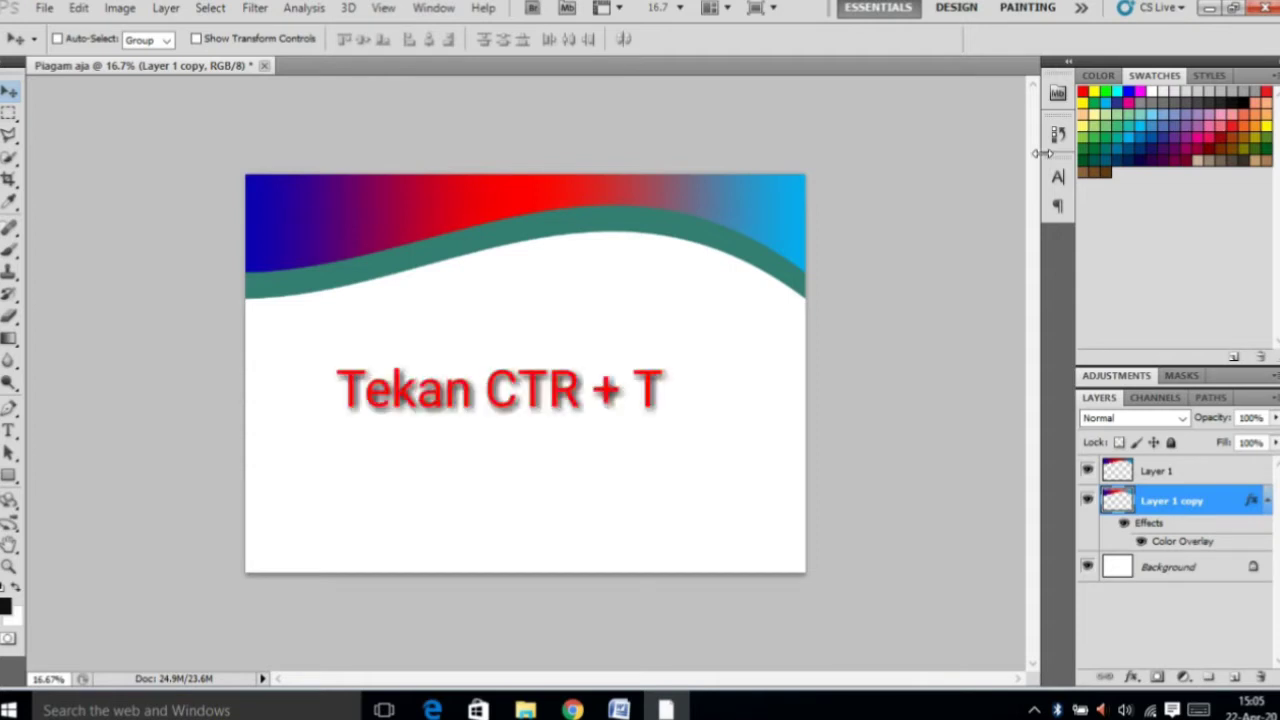
Warp the teal band's lower edge upward so it traces the gradient wave's curve.
{"action": "key", "text": "ctrl+t"}
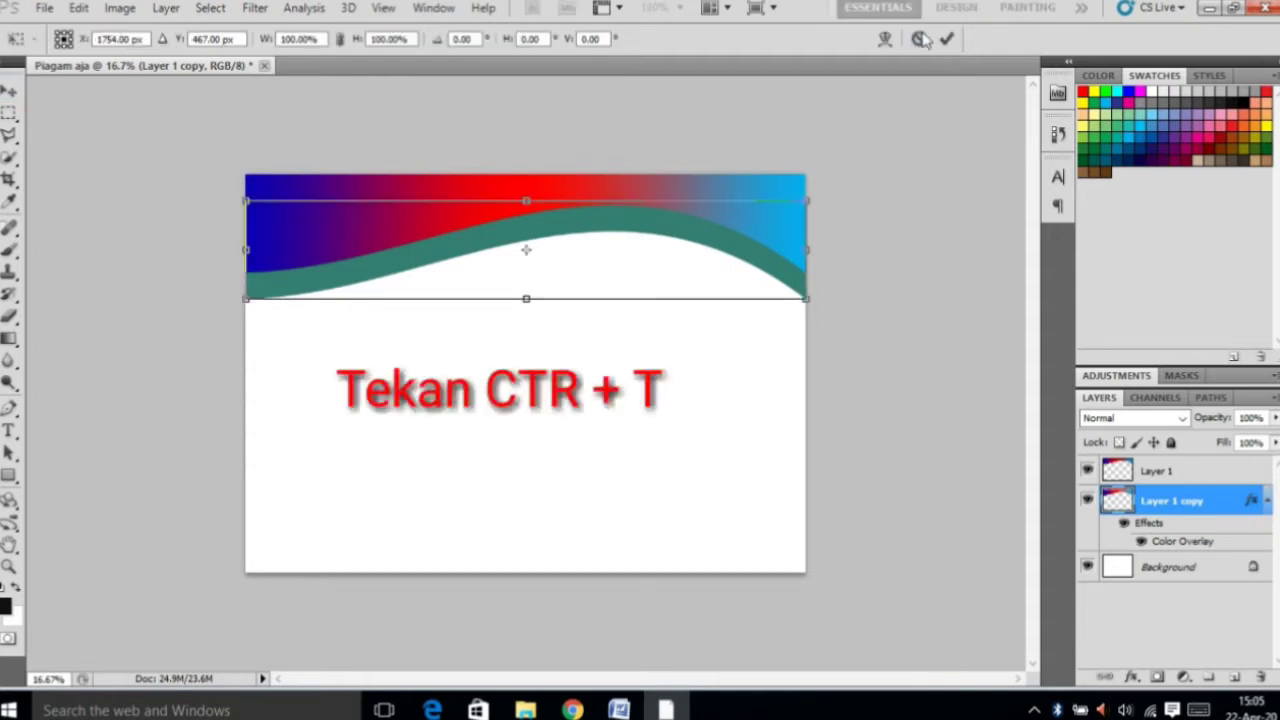
{"action": "left_click", "coordinate": [884, 39]}
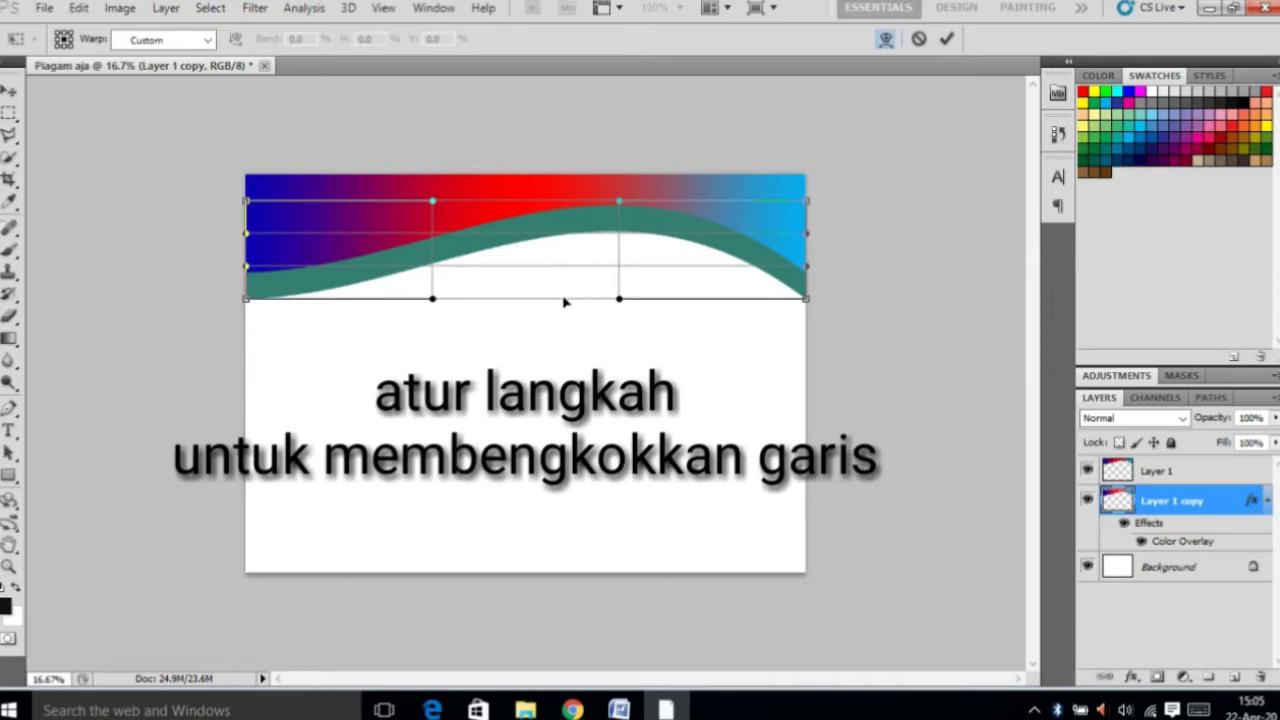
{"action": "left_click_drag", "start_coordinate": [564, 302], "coordinate": [572, 213]}
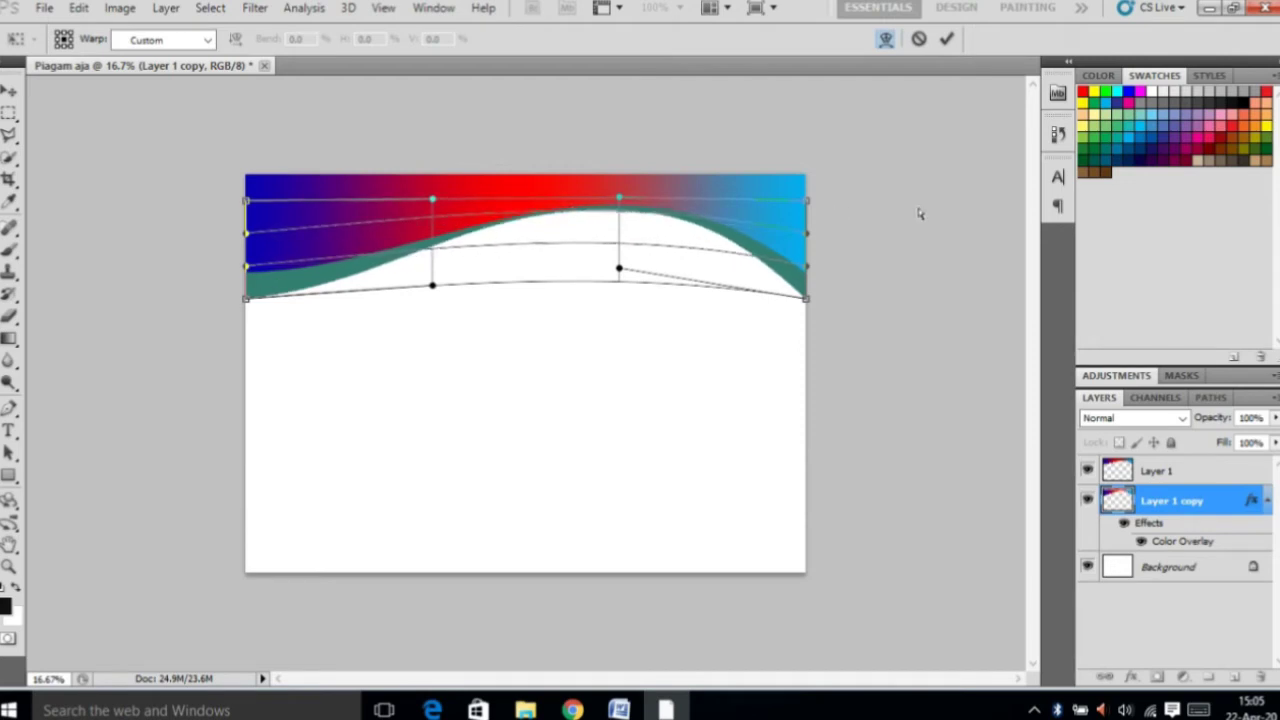
{"action": "key", "text": "Return"}
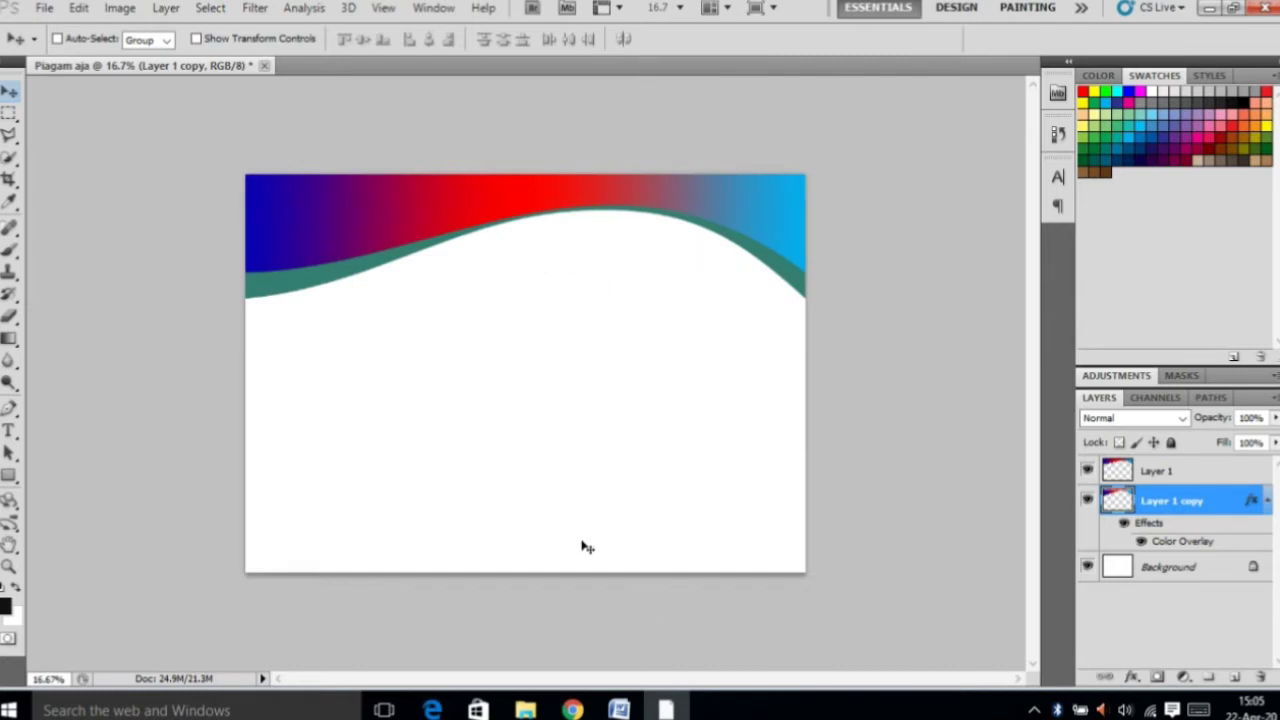
Add a new layer above Layer 1 and select a strip across the bottom of the certificate.
{"action": "left_click", "coordinate": [1175, 471]}
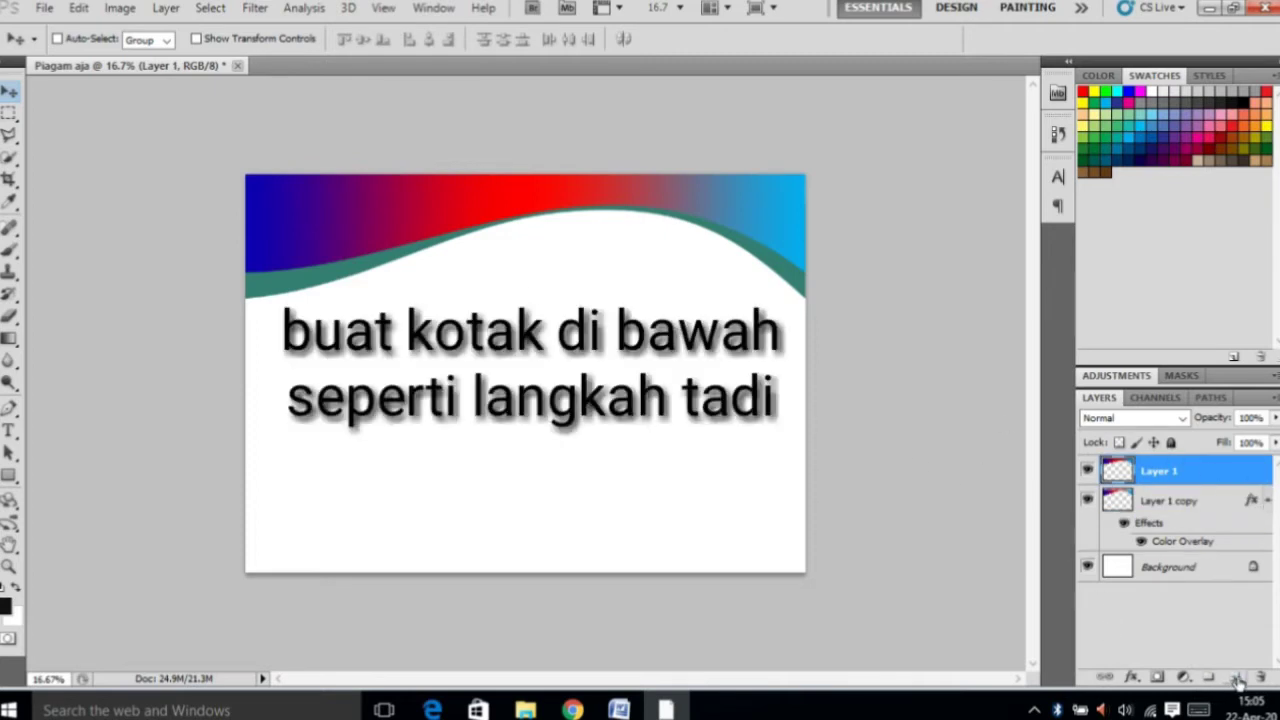
{"action": "left_click", "coordinate": [1237, 678]}
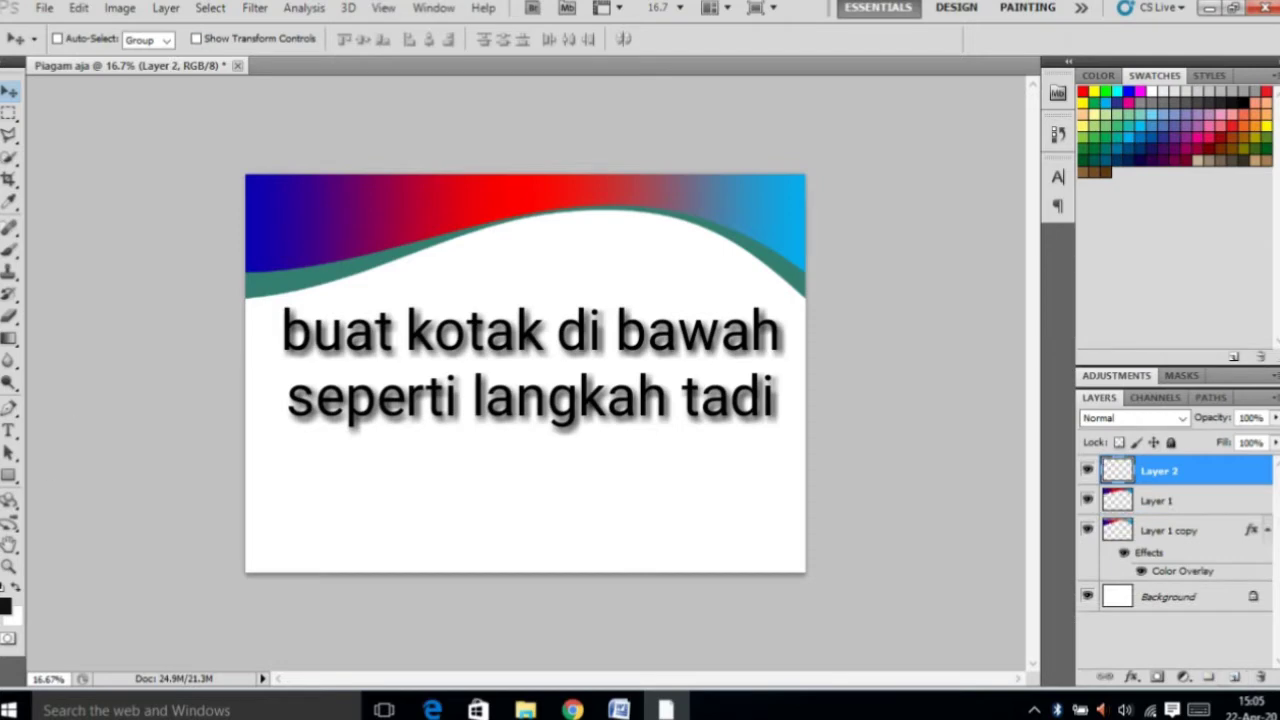
{"action": "key", "text": "m"}
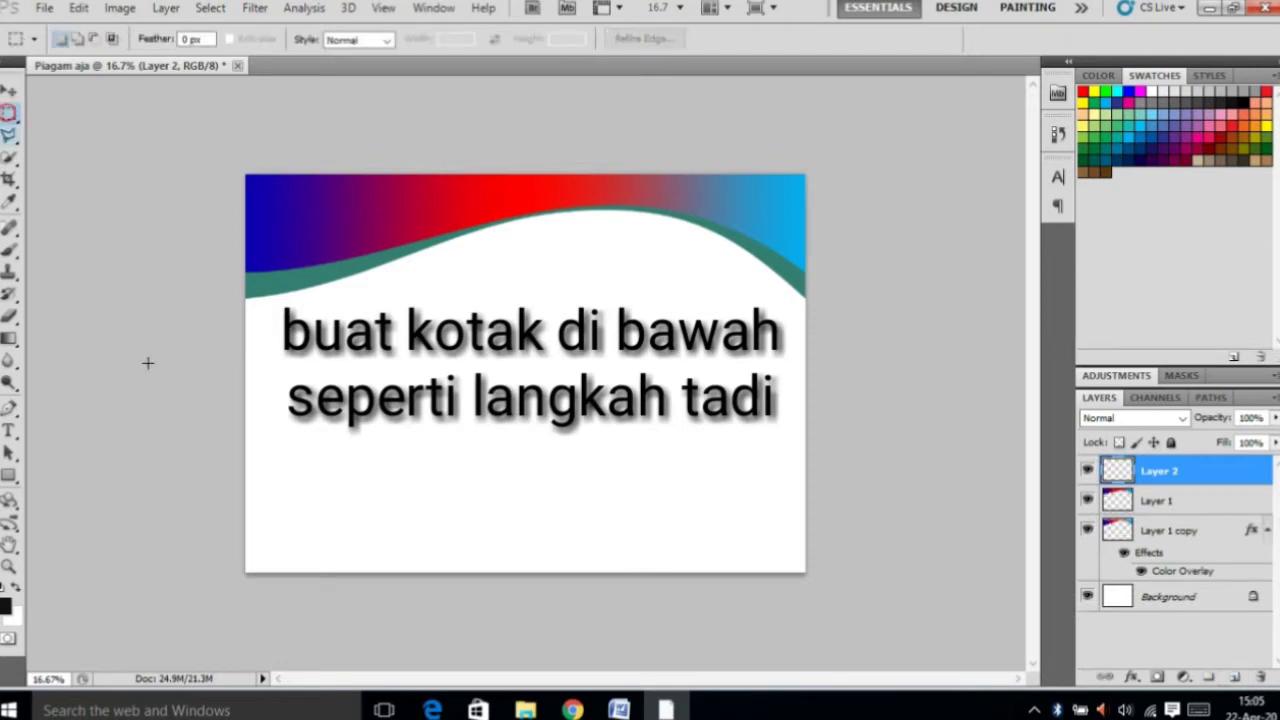
{"action": "left_click_drag", "start_coordinate": [246, 509], "coordinate": [806, 572]}
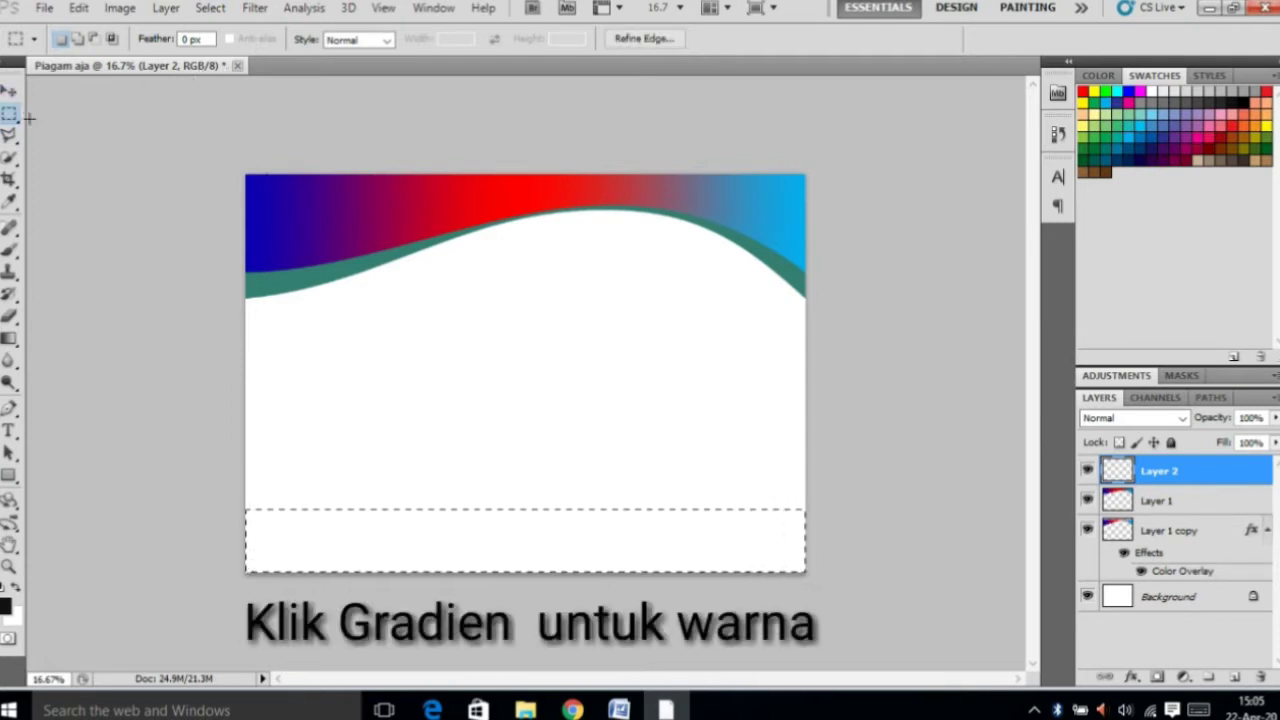
Fill the bottom strip with the Red, Green gradient and clear the selection.
{"action": "left_click", "coordinate": [12, 340]}
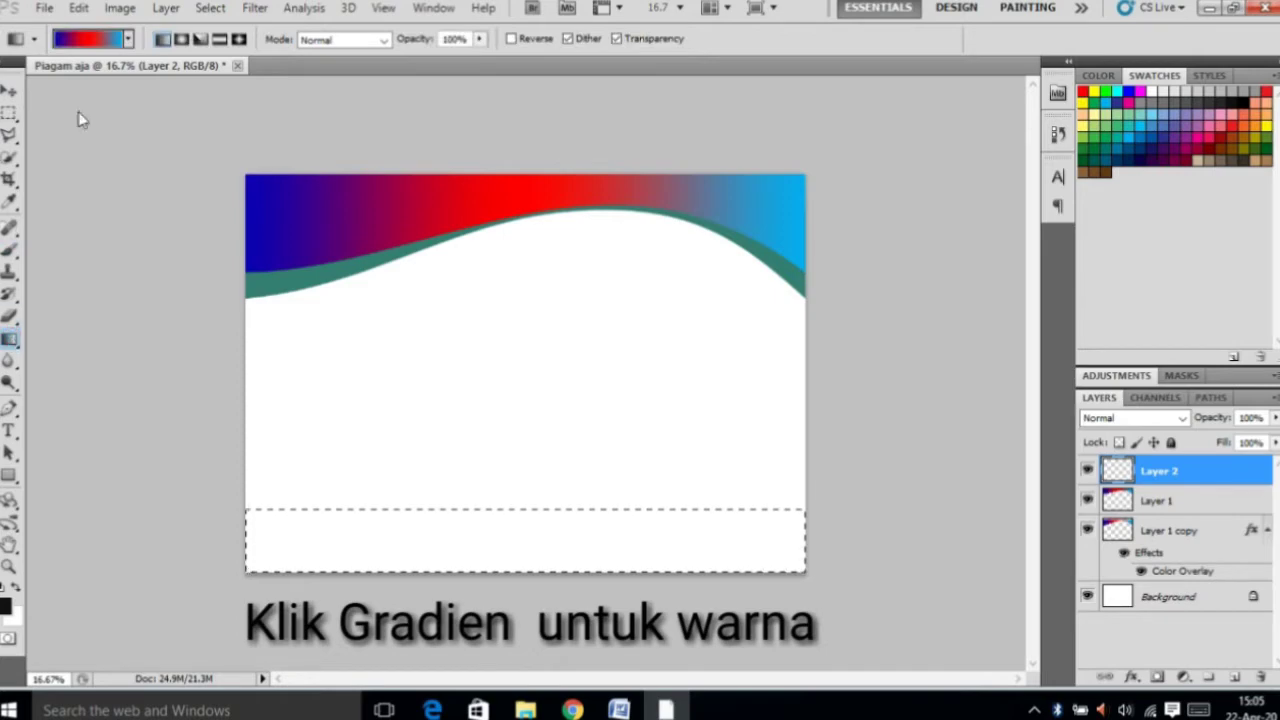
{"action": "left_click", "coordinate": [95, 39]}
{"action": "left_click", "coordinate": [651, 163]}
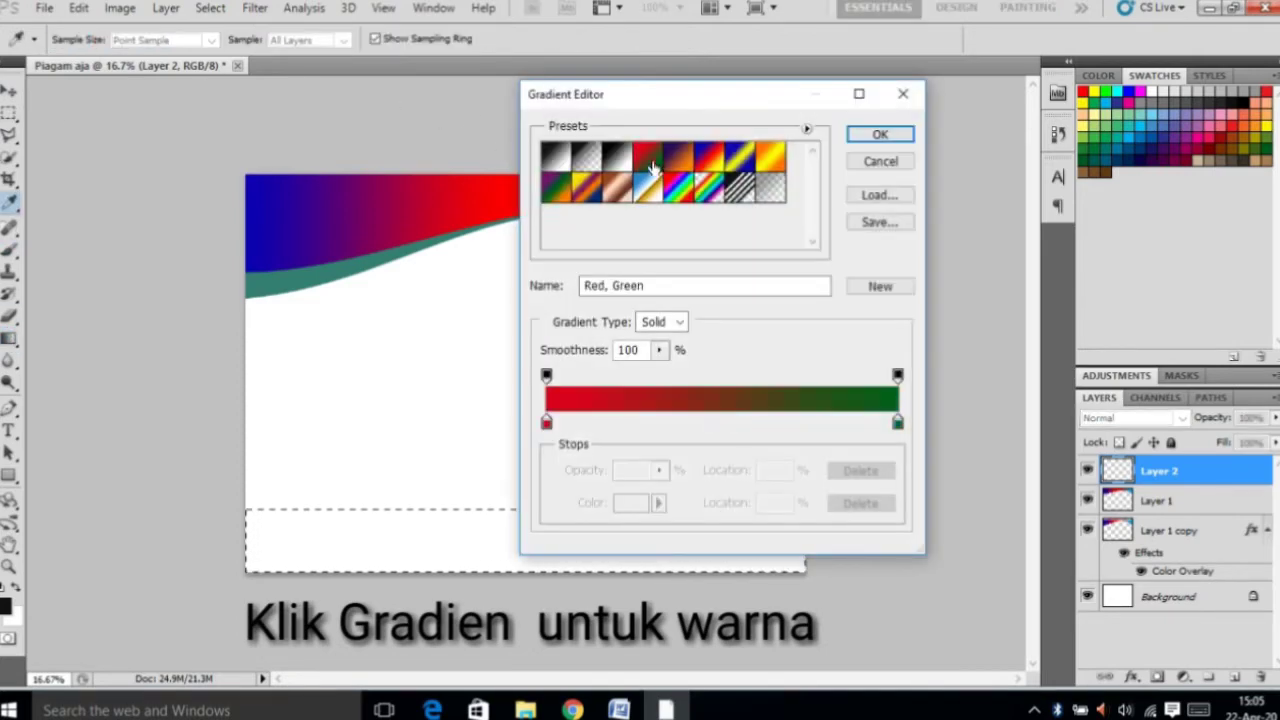
{"action": "left_click", "coordinate": [880, 134]}
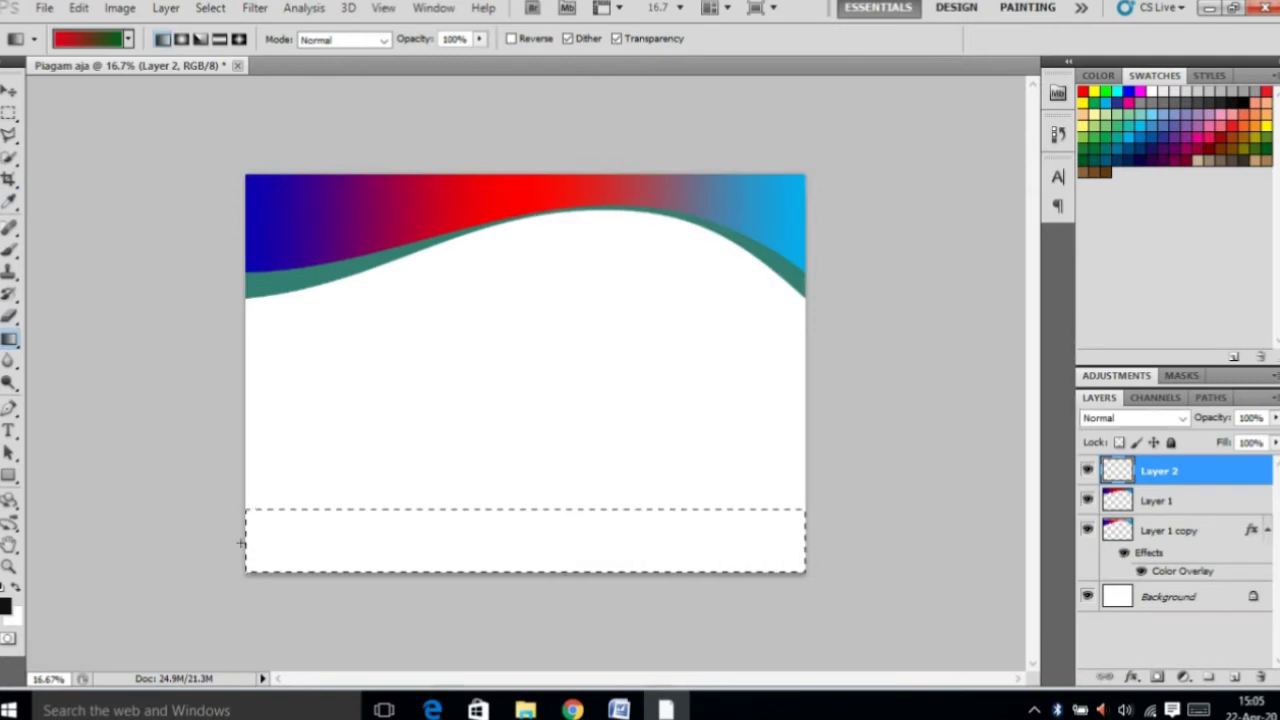
{"action": "left_click_drag", "start_coordinate": [245, 540], "coordinate": [803, 540]}
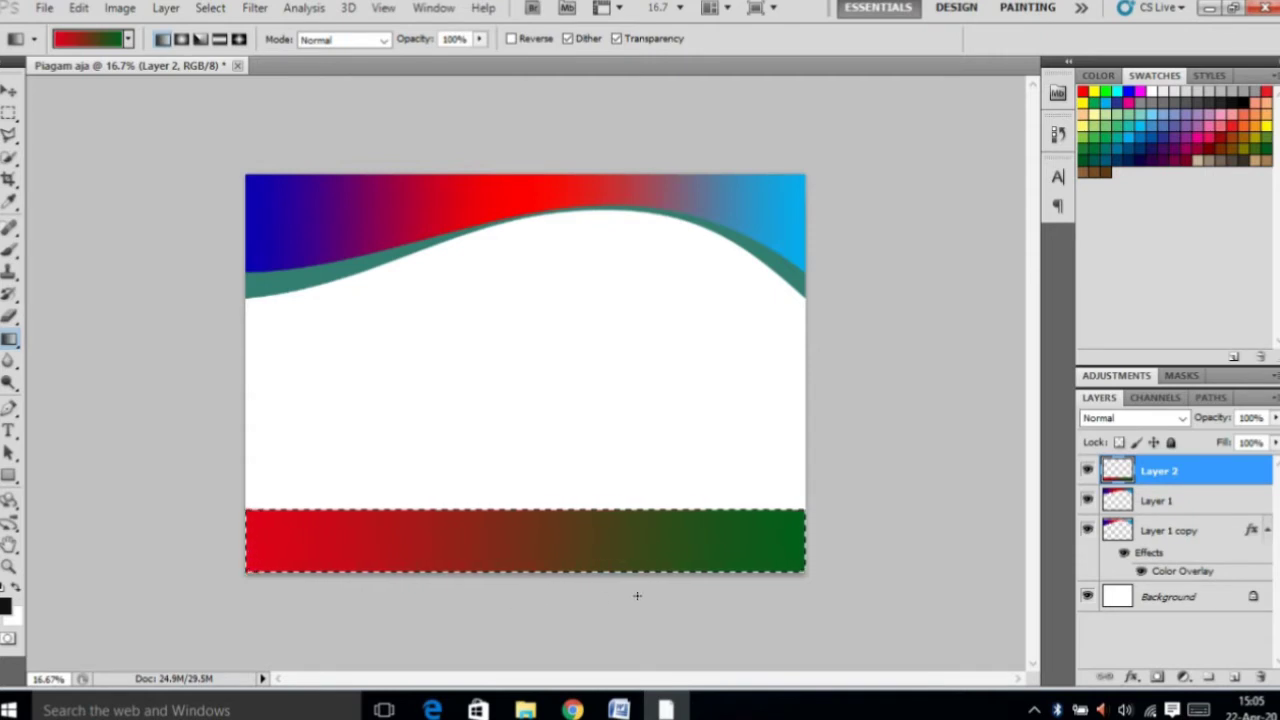
{"action": "key", "text": "ctrl+d"}
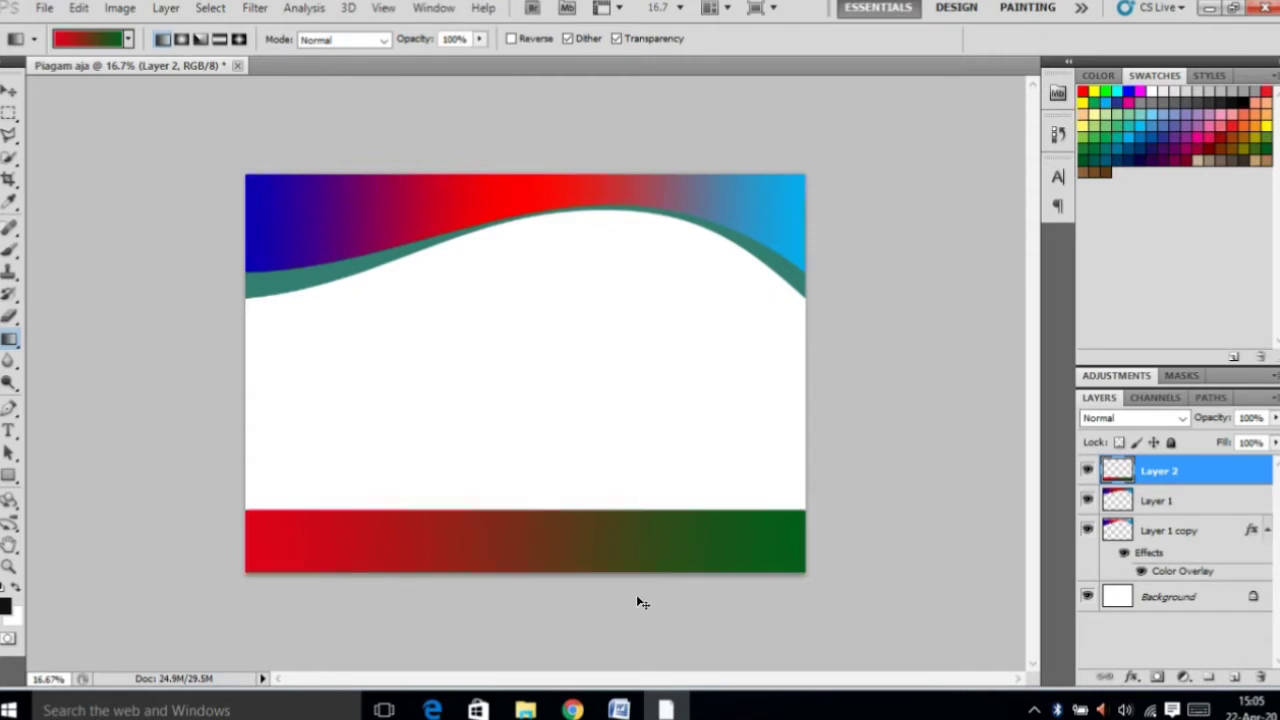
Warp Layer 2's red-to-green bar so its top edge curves into an arc, then commit.
{"action": "key", "text": "ctrl+t"}
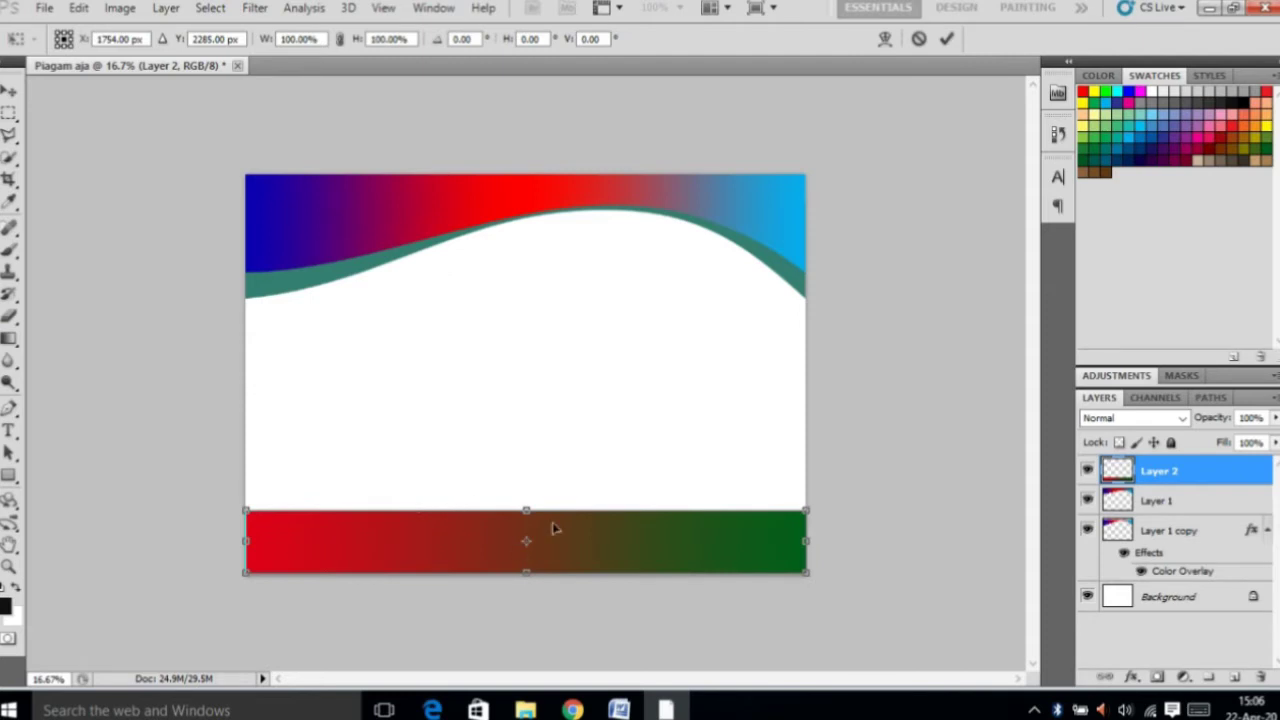
{"action": "left_click", "coordinate": [885, 39]}
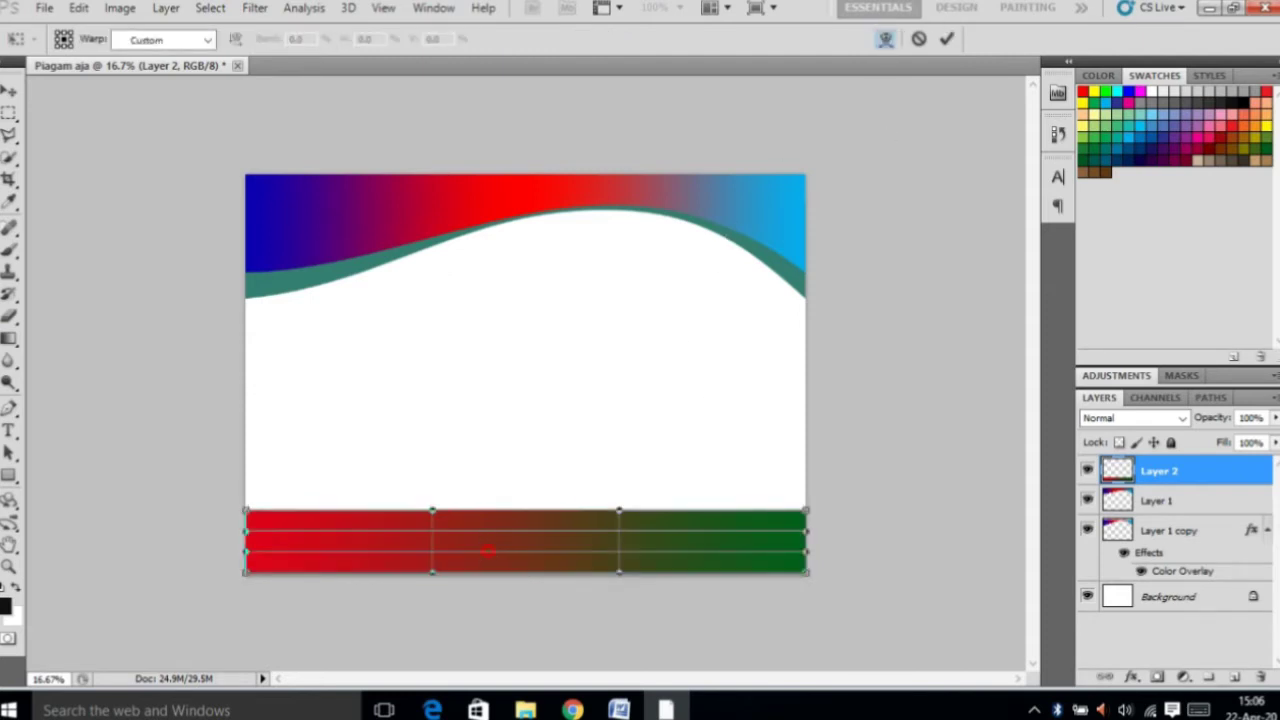
{"action": "left_click_drag", "start_coordinate": [490, 540], "coordinate": [497, 558]}
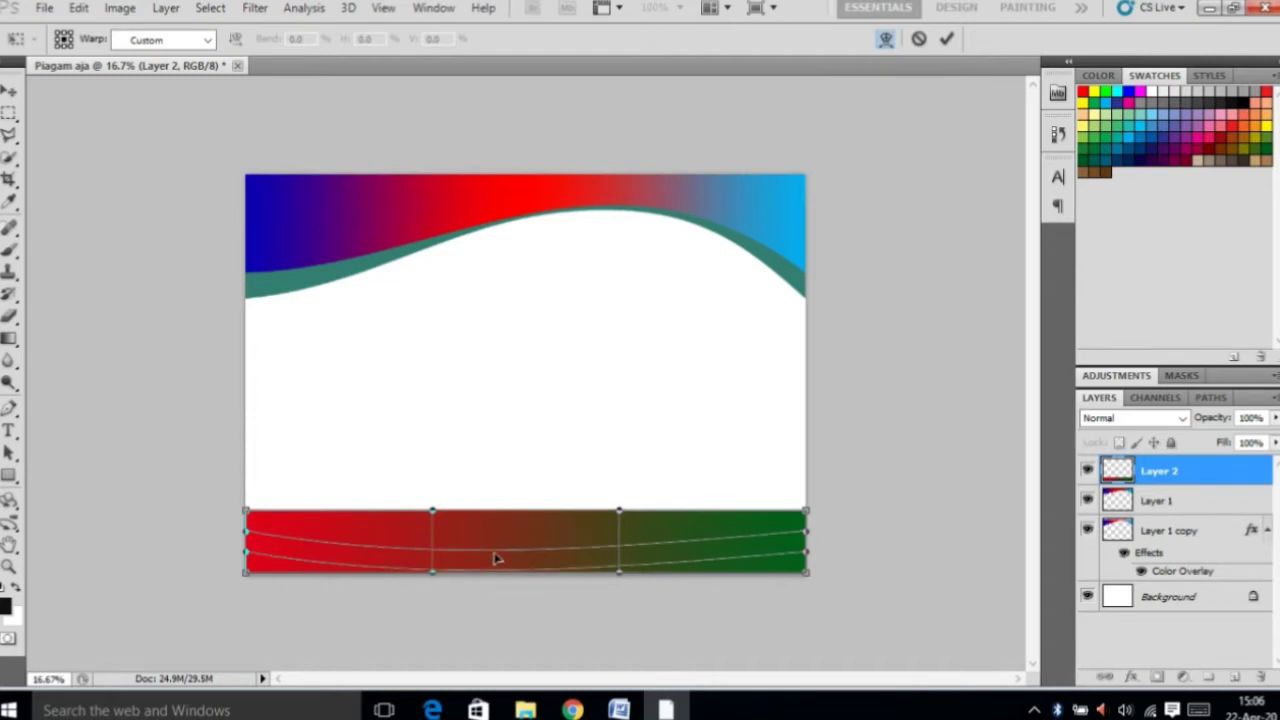
{"action": "left_click_drag", "start_coordinate": [497, 558], "coordinate": [553, 560]}
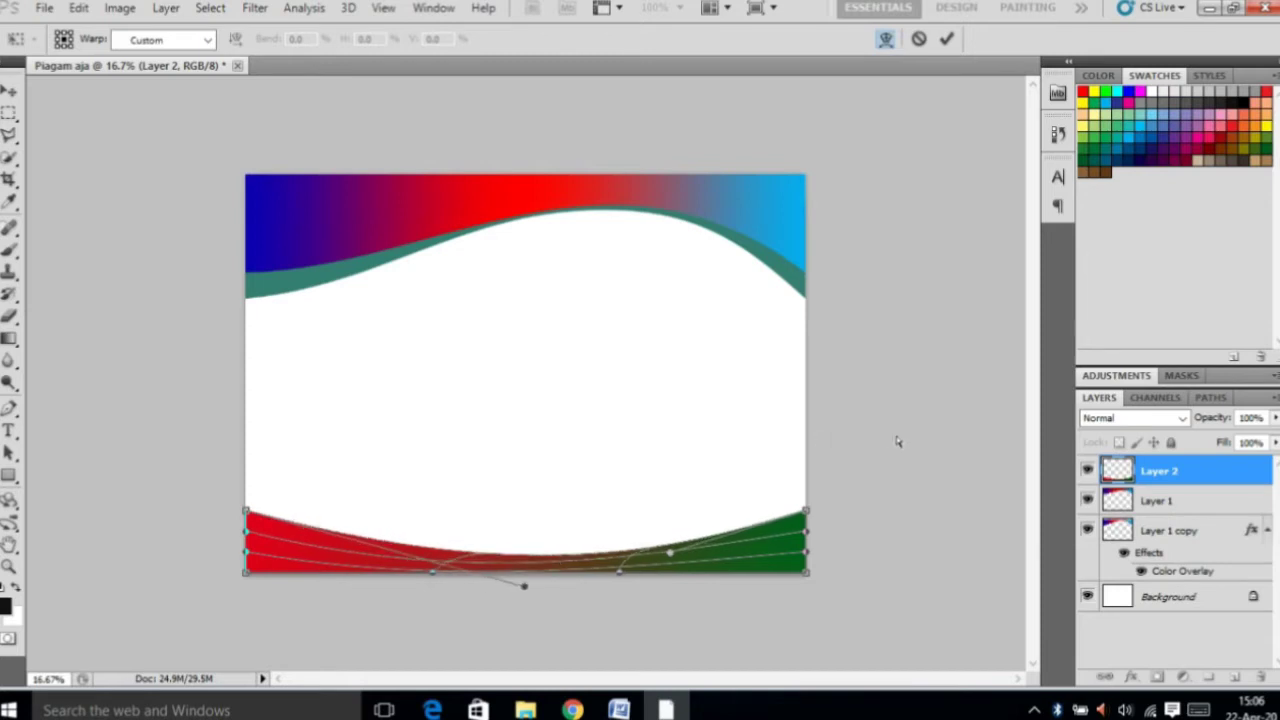
{"action": "key", "text": "Return"}
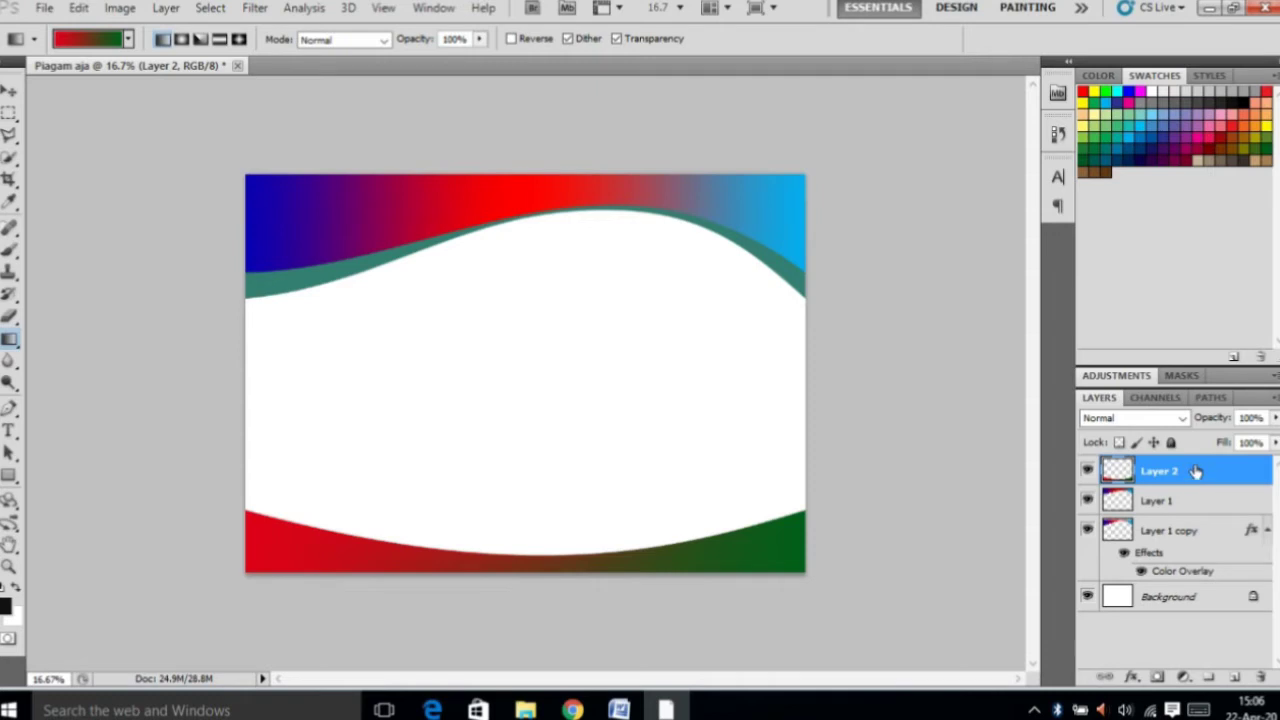
Duplicate Layer 2, place the copy beneath the original, and open its Blending Options.
{"action": "left_click_drag", "start_coordinate": [1214, 468], "coordinate": [1229, 677]}
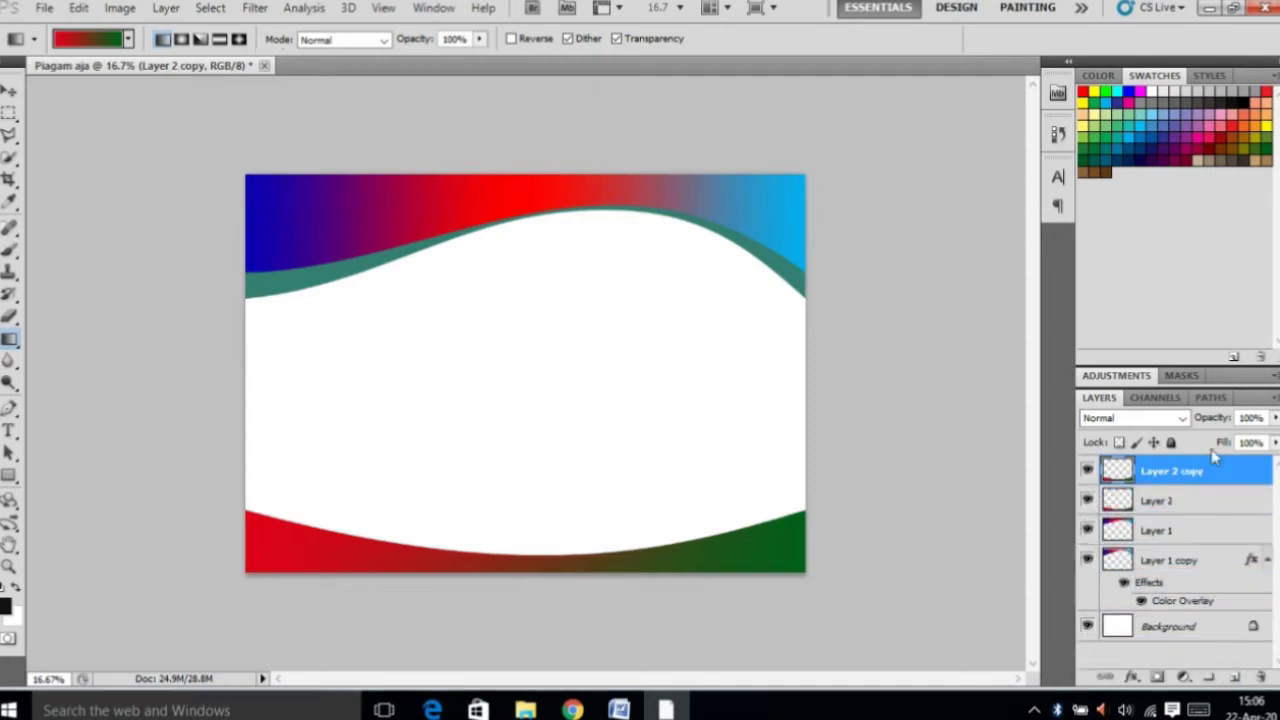
{"action": "left_click_drag", "start_coordinate": [1200, 472], "coordinate": [1197, 506]}
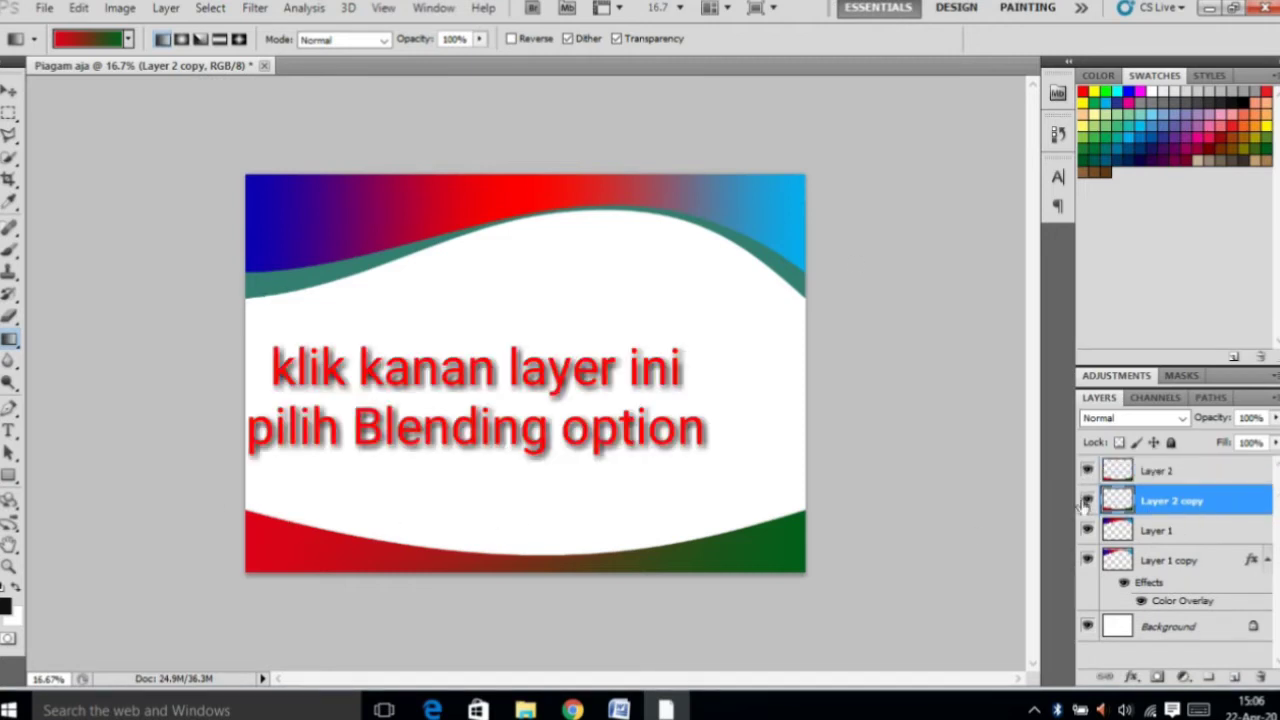
{"action": "right_click", "coordinate": [1150, 500]}
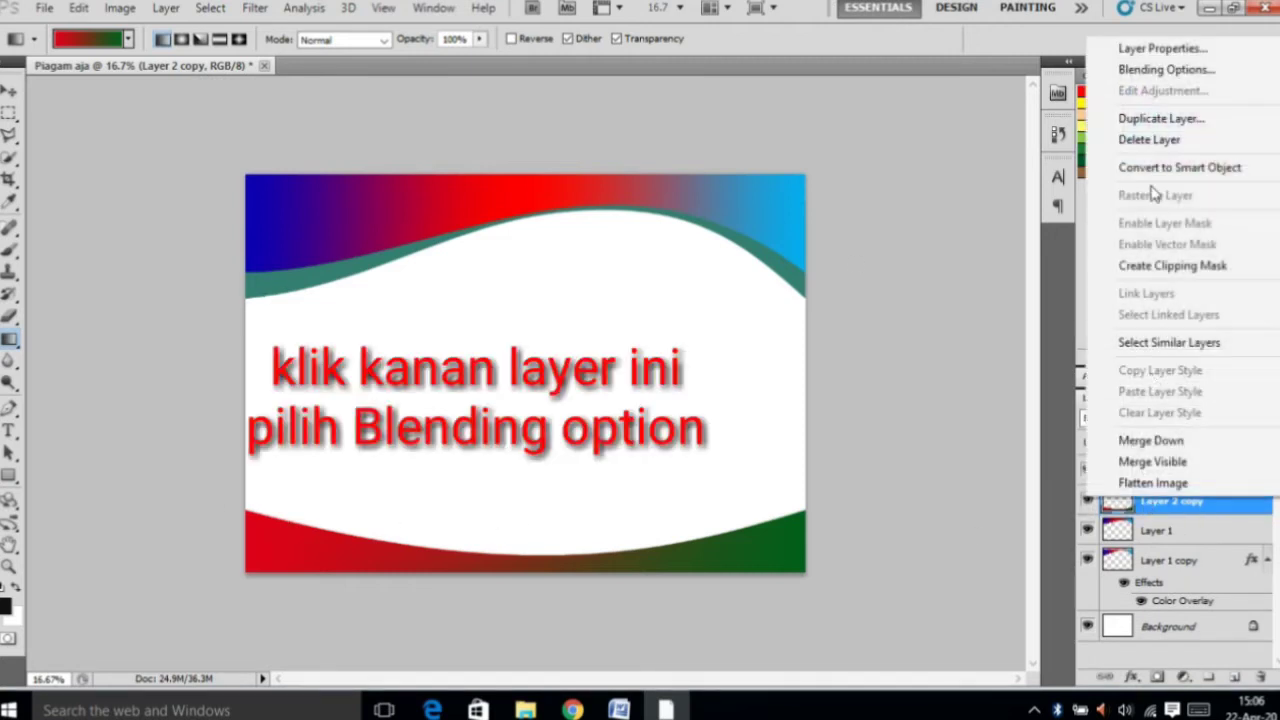
{"action": "left_click", "coordinate": [1160, 69]}
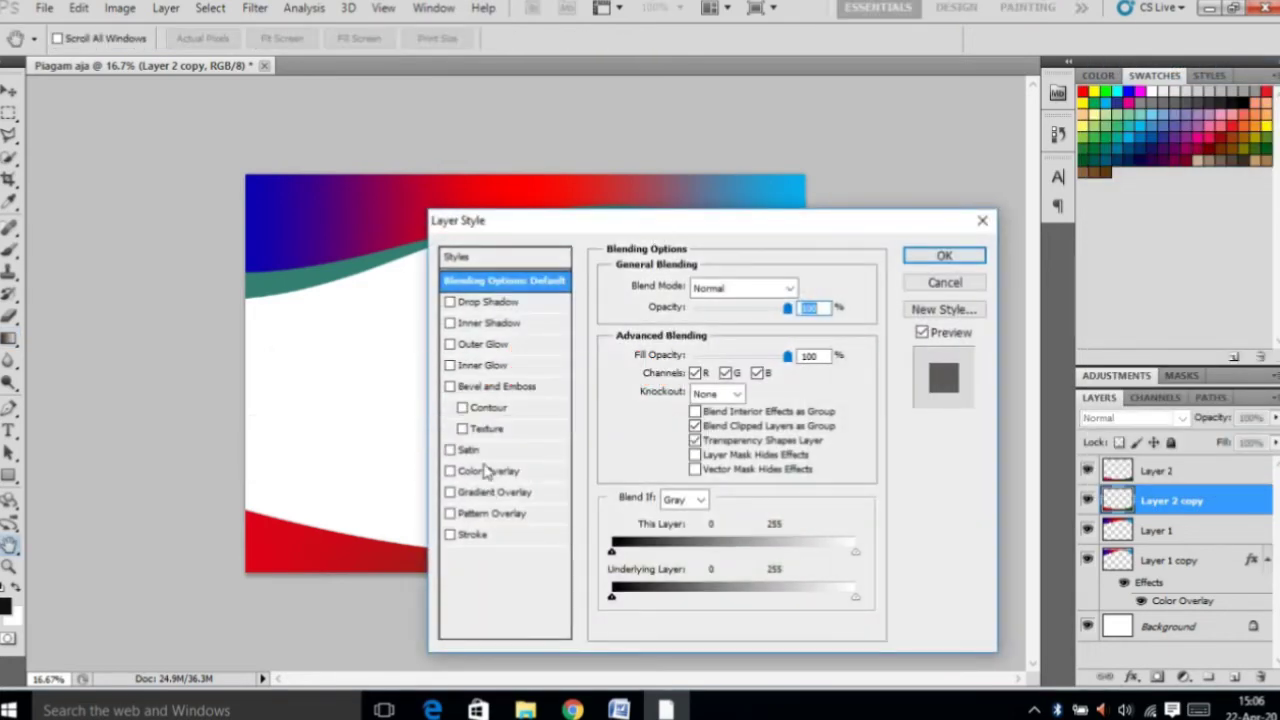
Give Layer 2 copy a blue-violet (#5000da) Color Overlay.
{"action": "left_click", "coordinate": [490, 471]}
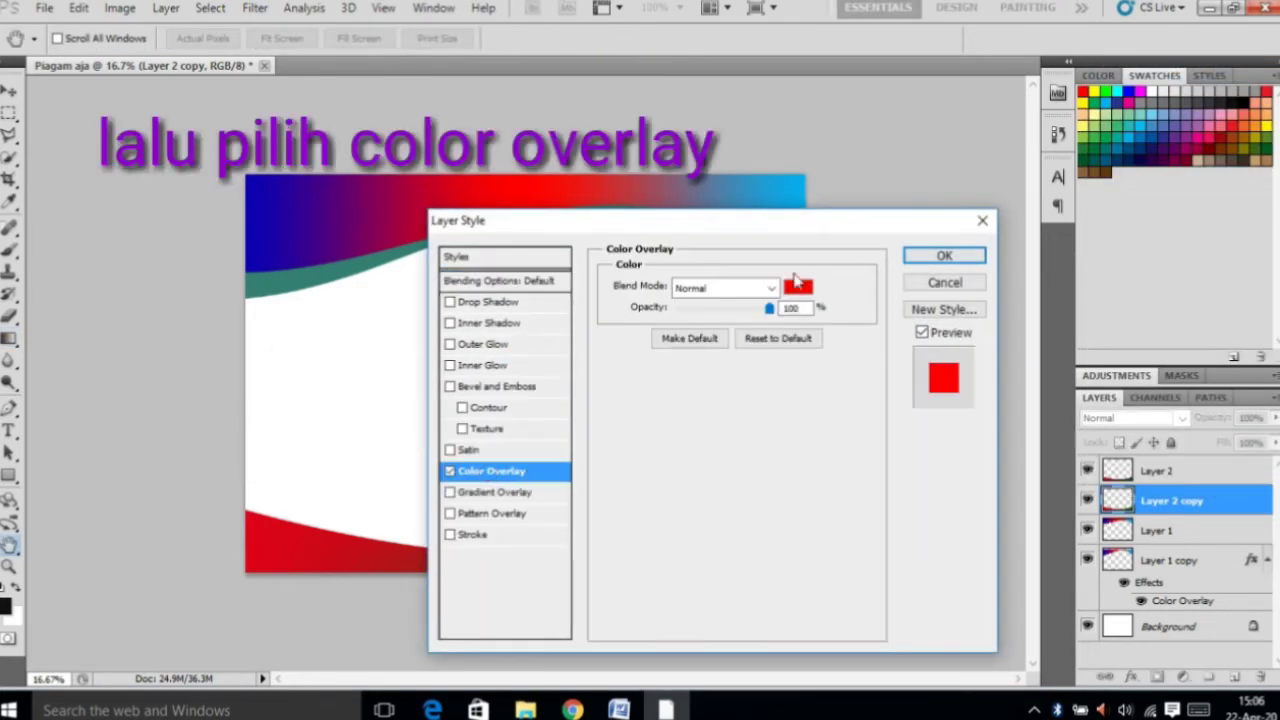
{"action": "left_click", "coordinate": [798, 287]}
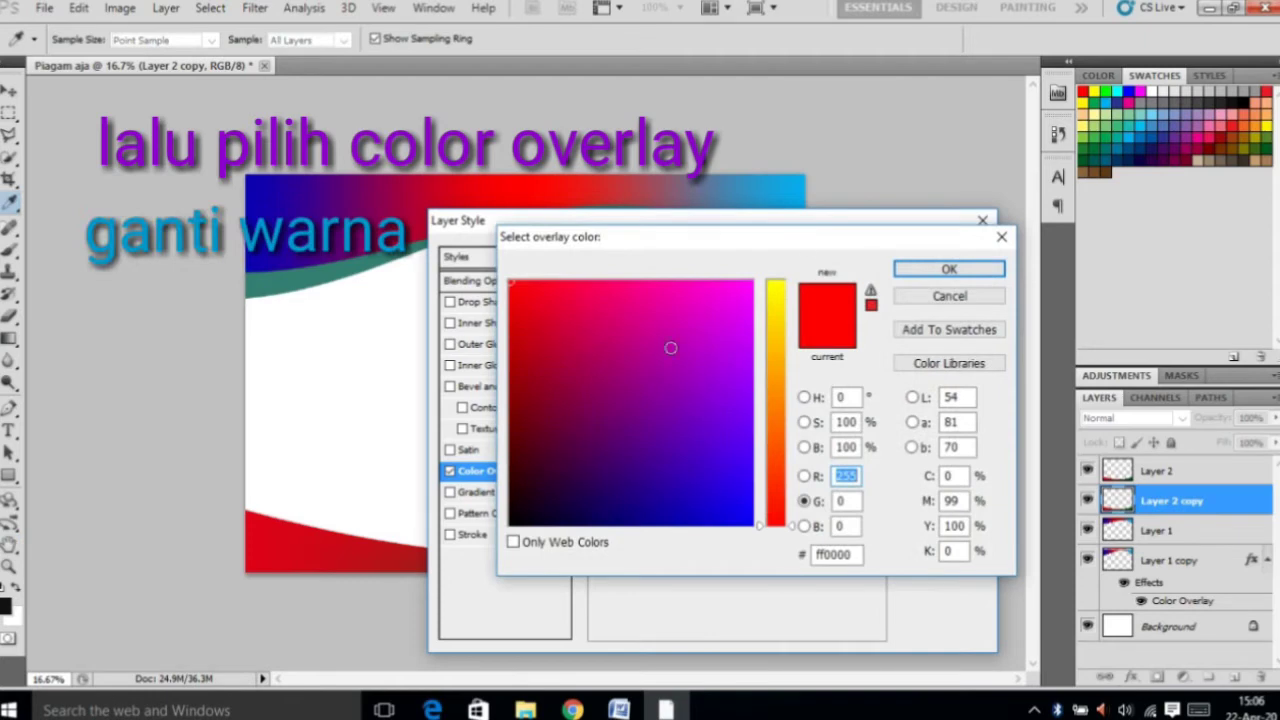
{"action": "left_click", "coordinate": [650, 492]}
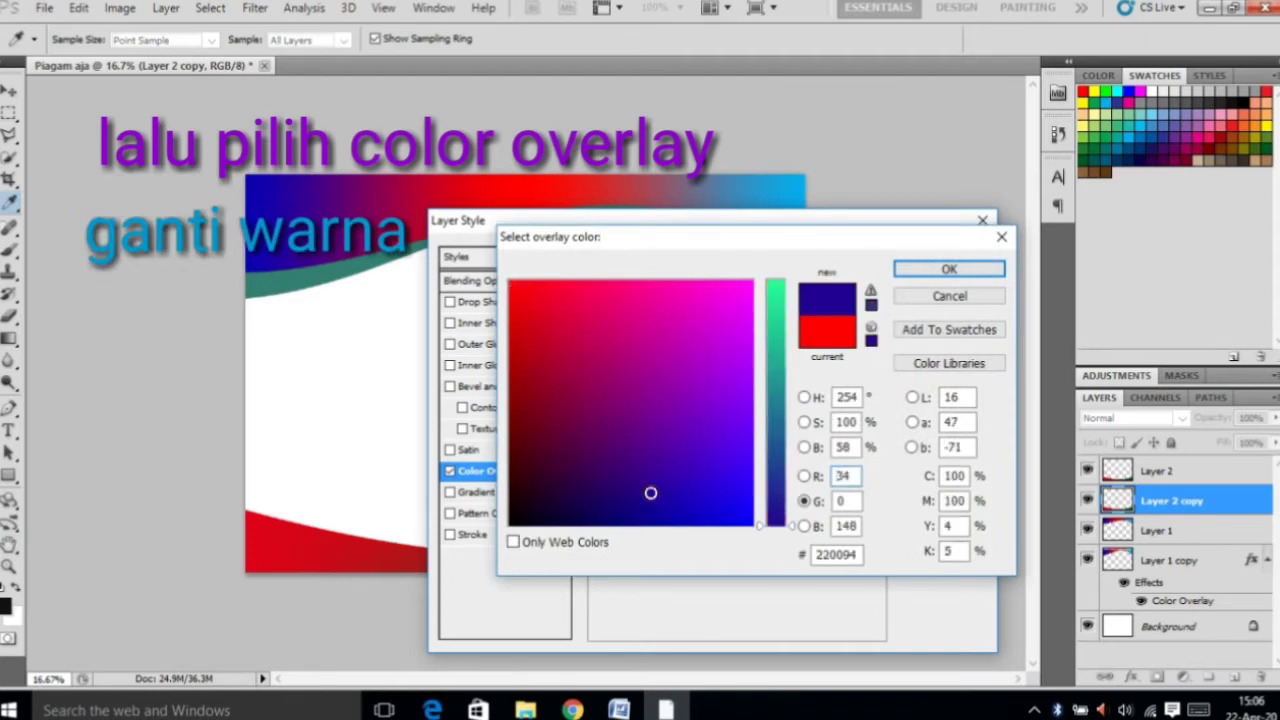
{"action": "left_click", "coordinate": [713, 452]}
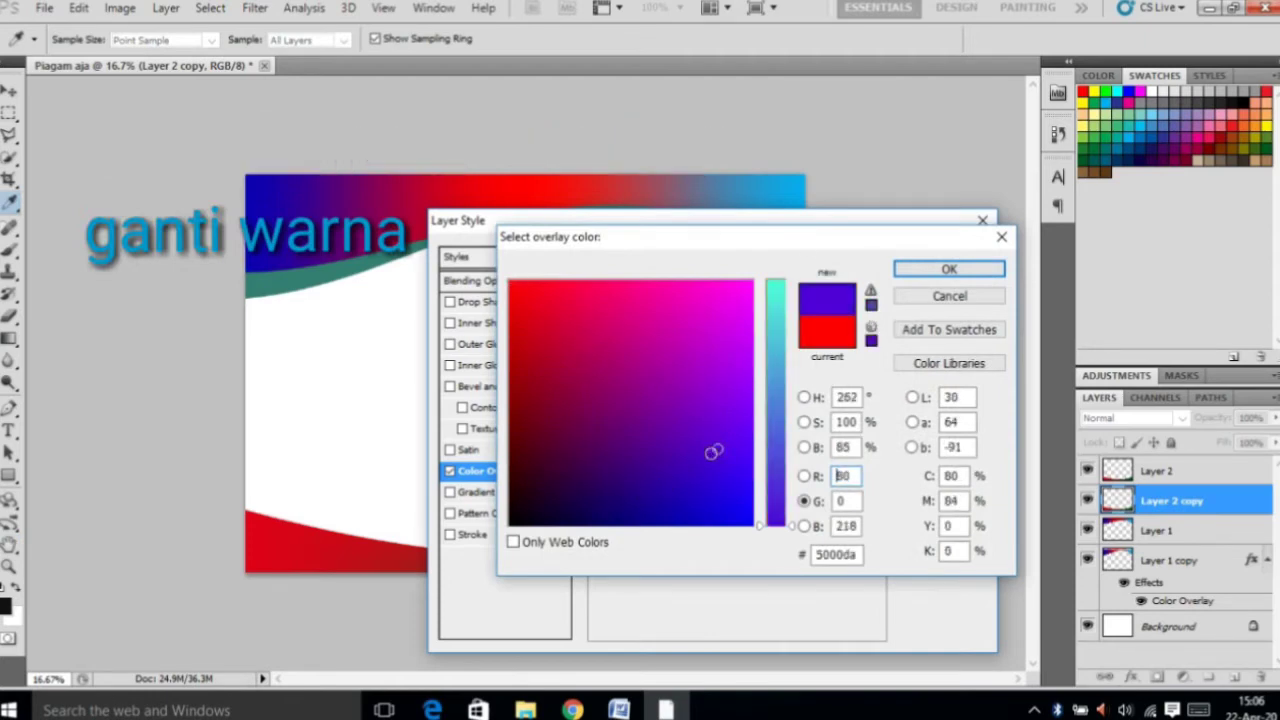
{"action": "left_click", "coordinate": [935, 269]}
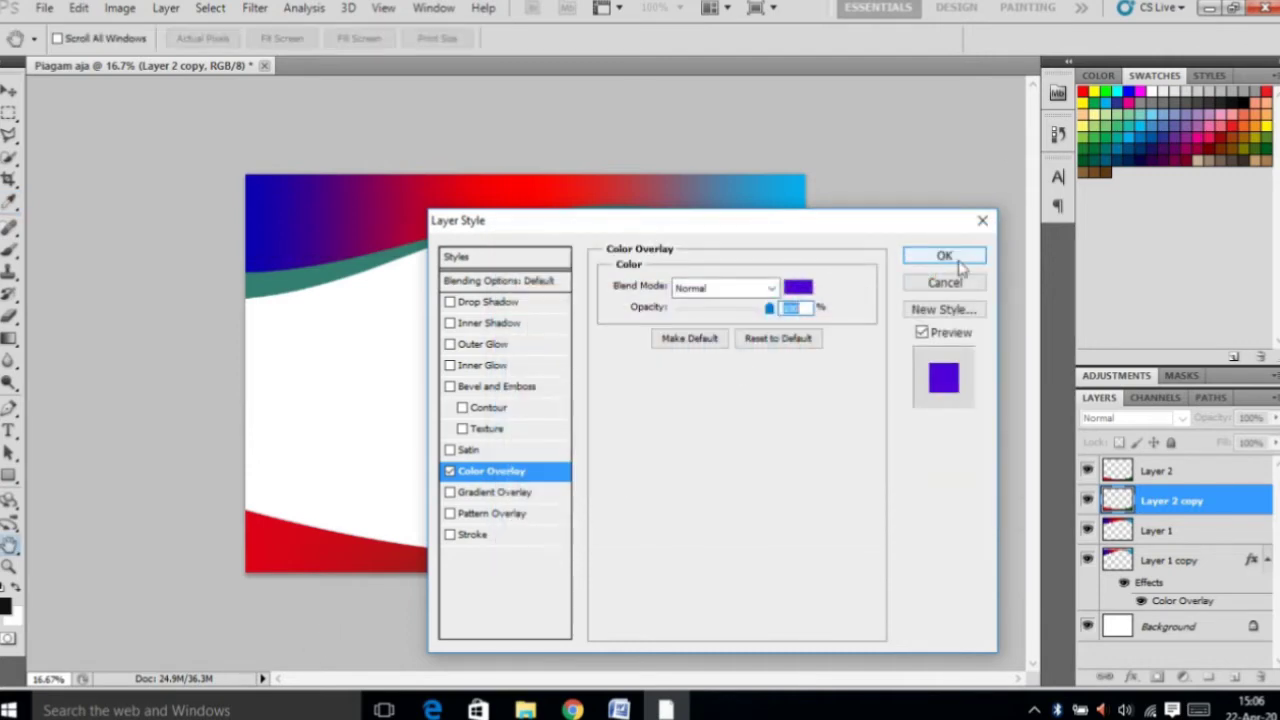
{"action": "left_click", "coordinate": [944, 257]}
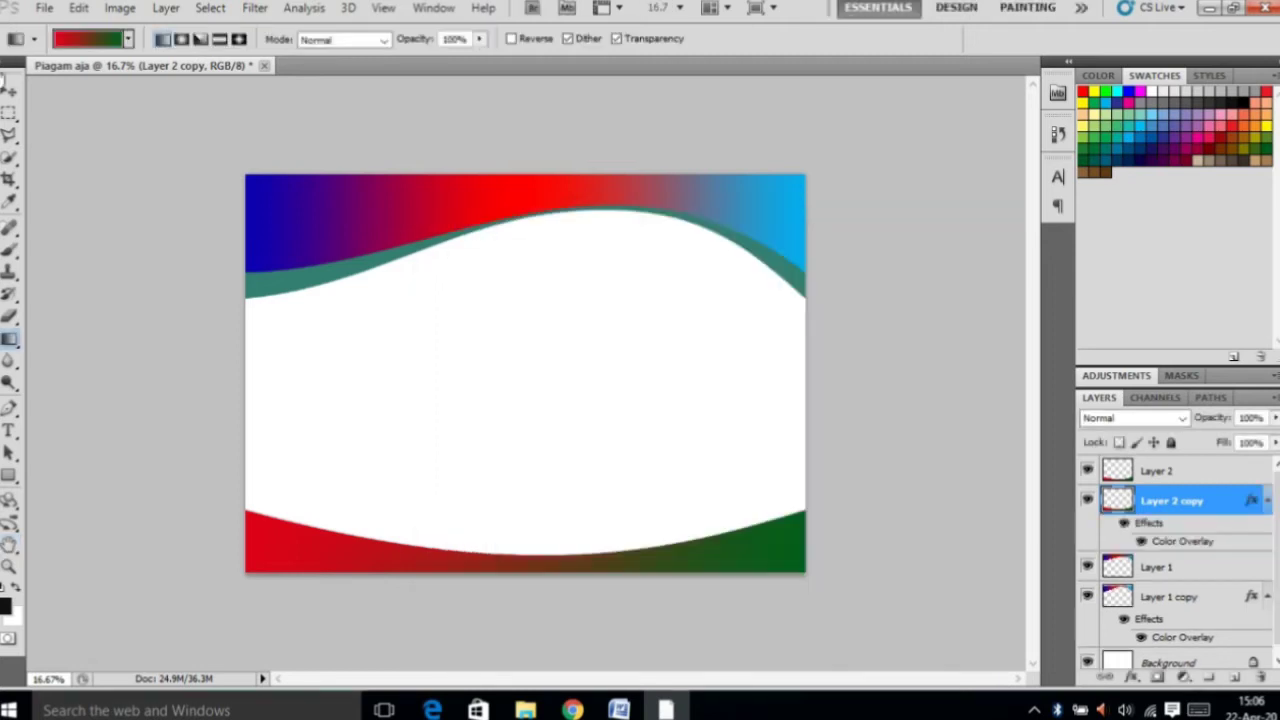
{"action": "left_click", "coordinate": [9, 91]}
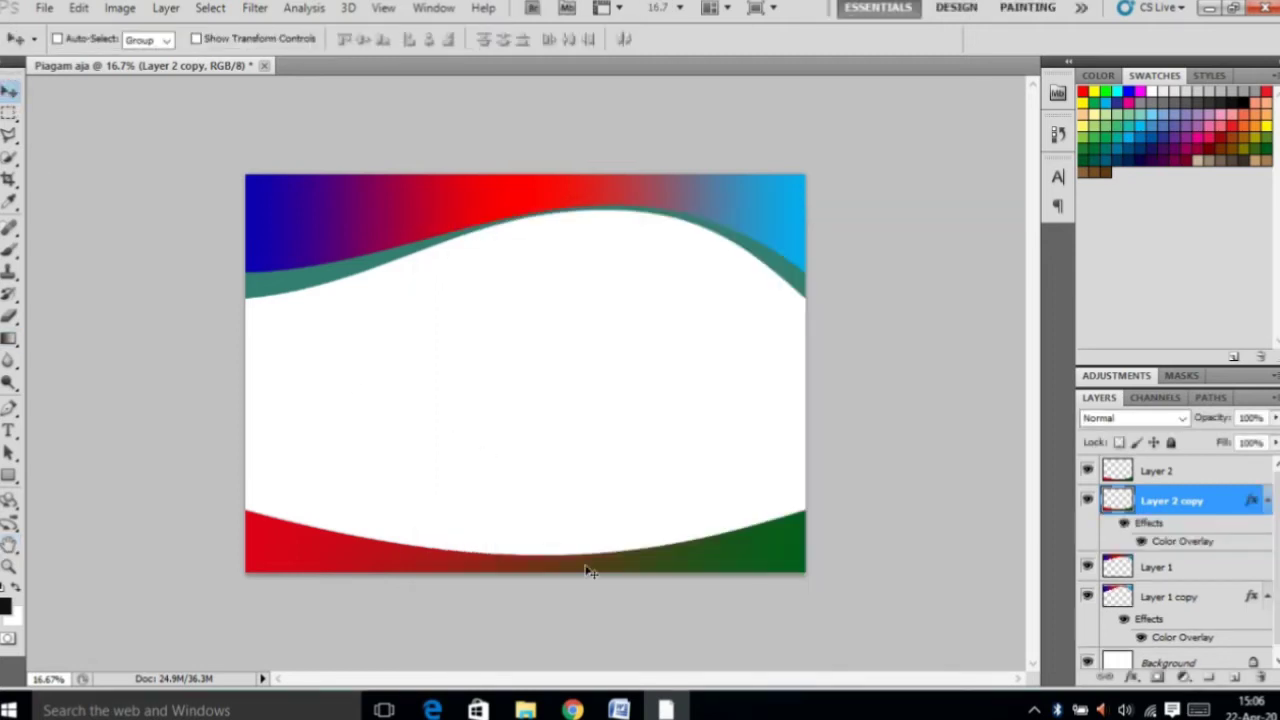
Nudge Layer 2 copy upward so a thin purple stripe shows above the red-green band.
{"action": "left_click_drag", "start_coordinate": [590, 571], "coordinate": [587, 563]}
{"action": "mouse_move", "coordinate": [588, 553]}
{"action": "left_mouse_down"}
{"action": "mouse_move", "coordinate": [586, 532]}
{"action": "mouse_move", "coordinate": [591, 558]}
{"action": "left_mouse_up"}
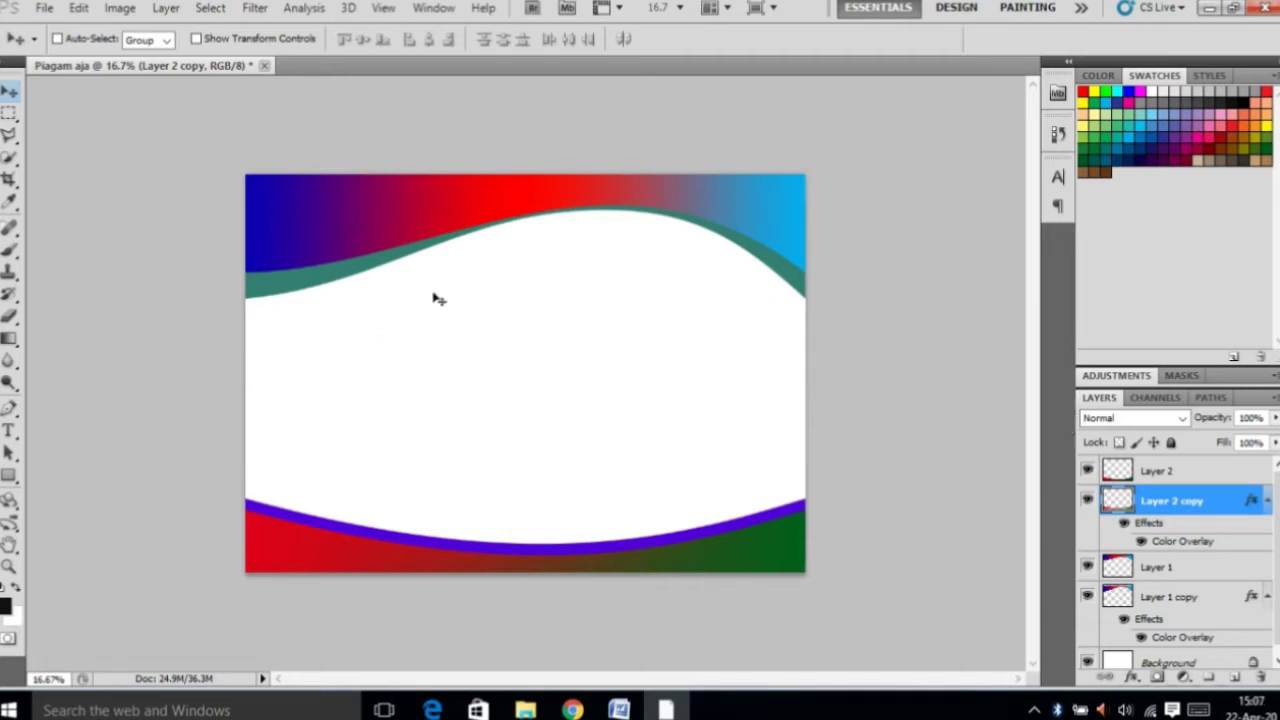
Open GBR1.jpg from the Pictures folder as a new document.
{"action": "left_click", "coordinate": [44, 8]}
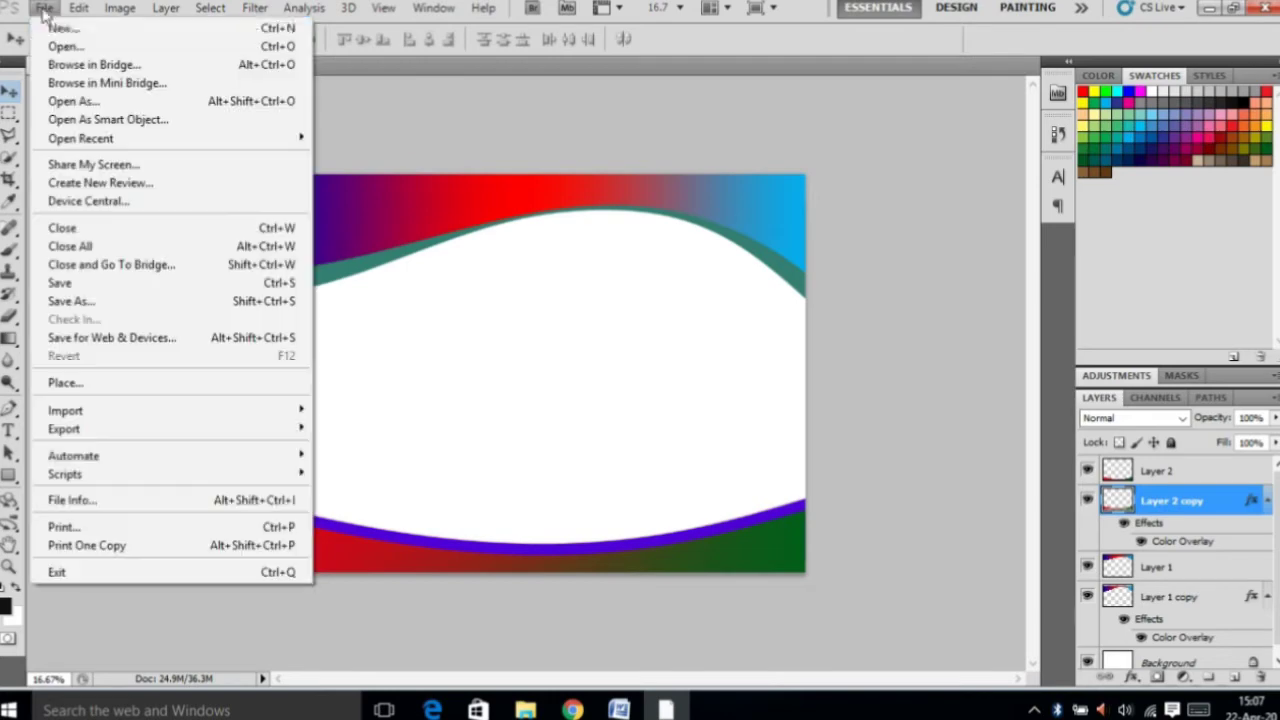
{"action": "left_click", "coordinate": [54, 46]}
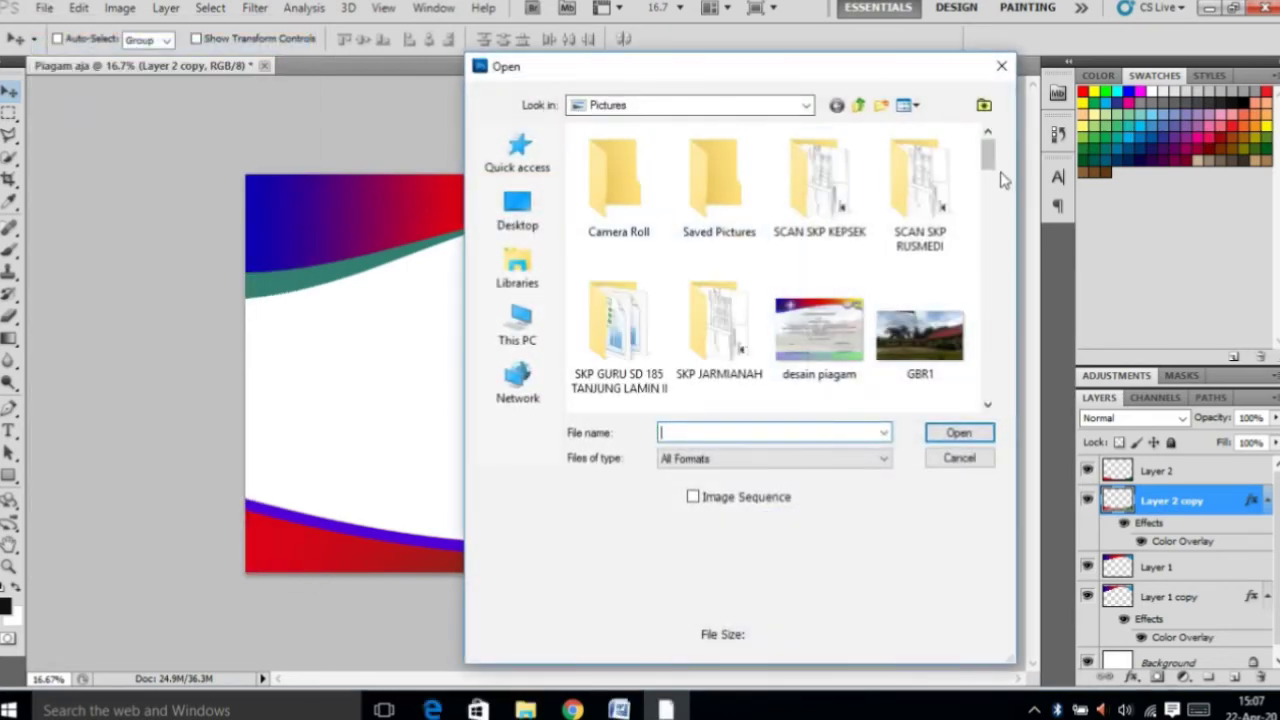
{"action": "left_click", "coordinate": [930, 372]}
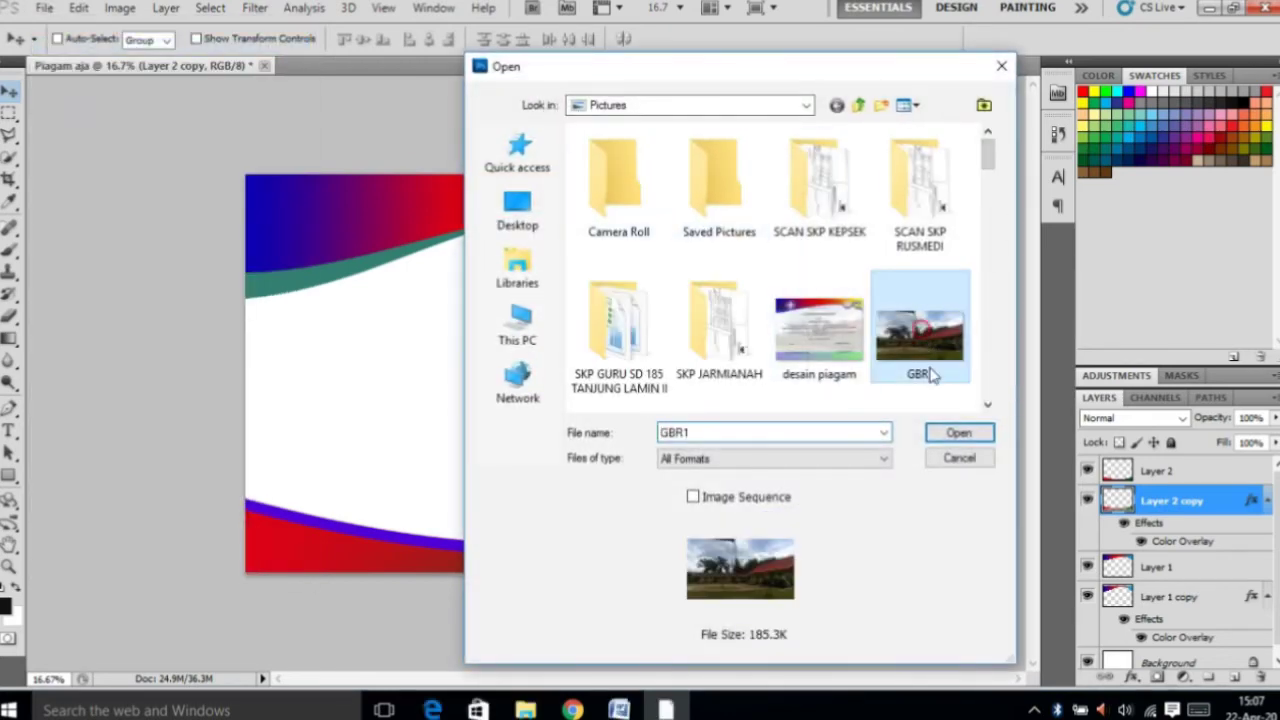
{"action": "left_click", "coordinate": [958, 432]}
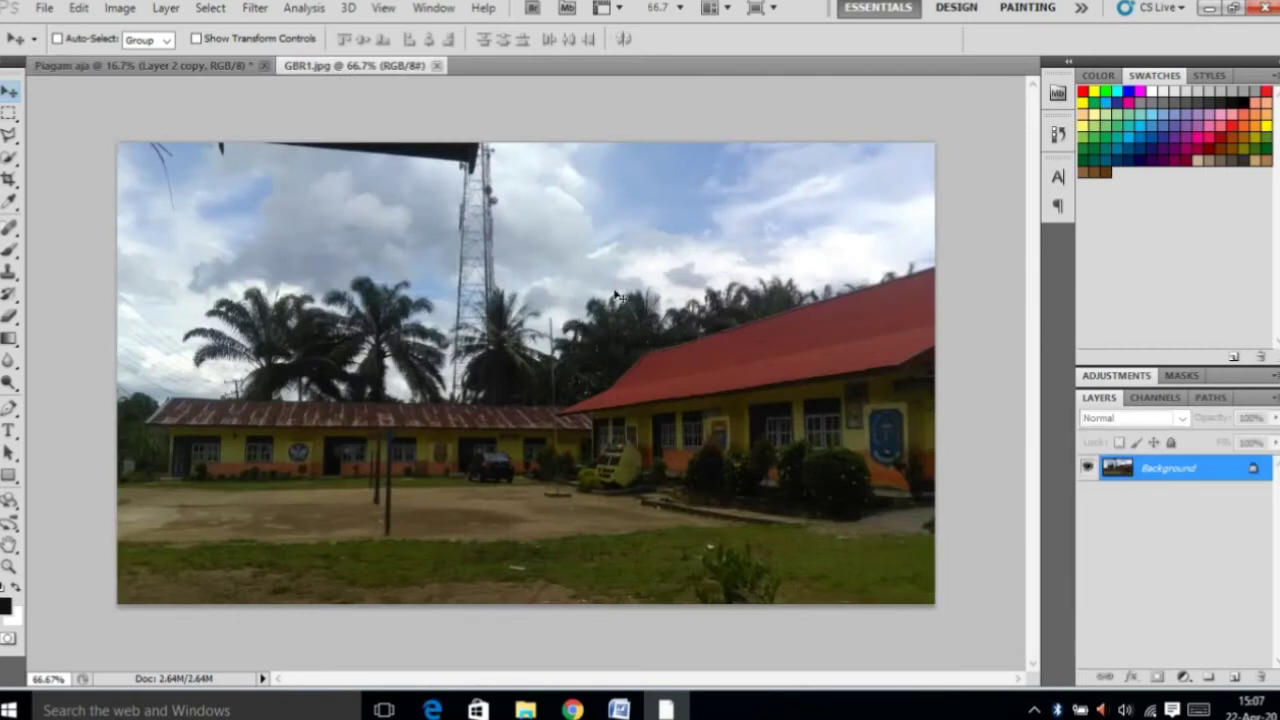
Drag the GBR1 photo onto Piagam aja and scale it across the page between the bands.
{"action": "left_click", "coordinate": [170, 64]}
{"action": "left_click_drag", "start_coordinate": [170, 64], "coordinate": [474, 366]}
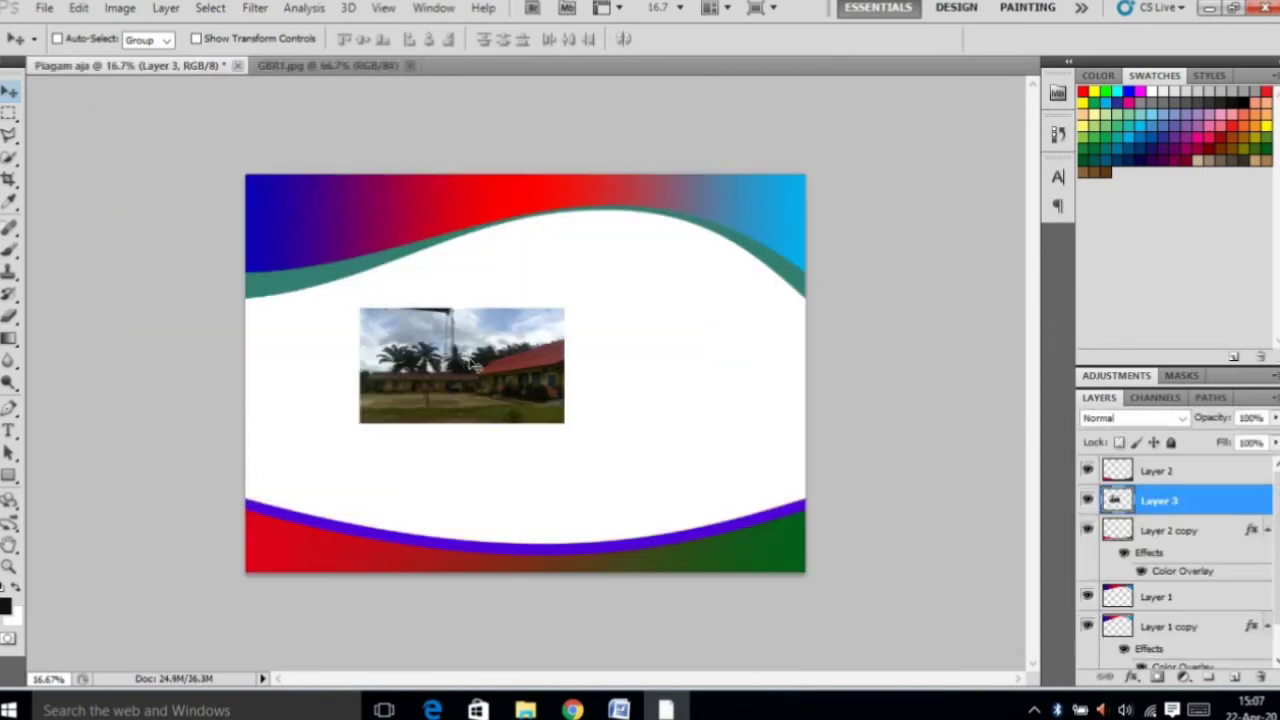
{"action": "key", "text": "ctrl+t"}
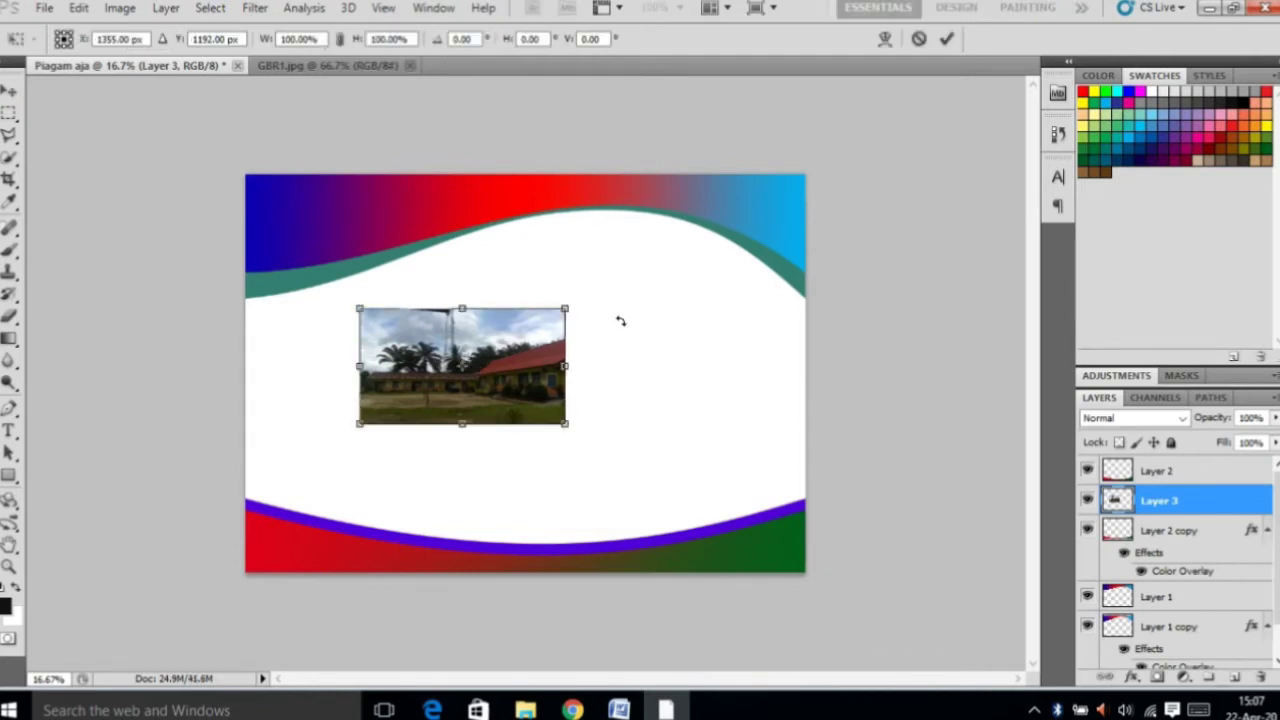
{"action": "left_click_drag", "start_coordinate": [565, 310], "coordinate": [795, 204]}
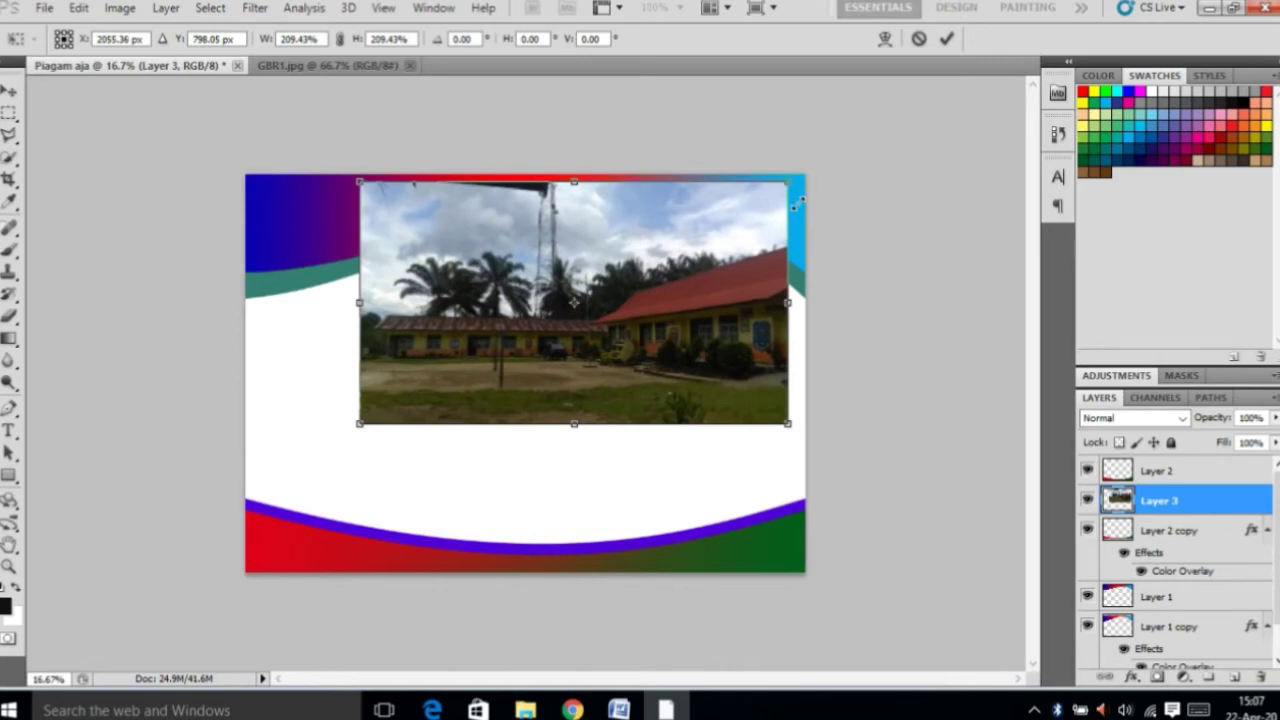
{"action": "left_click_drag", "start_coordinate": [358, 423], "coordinate": [257, 532]}
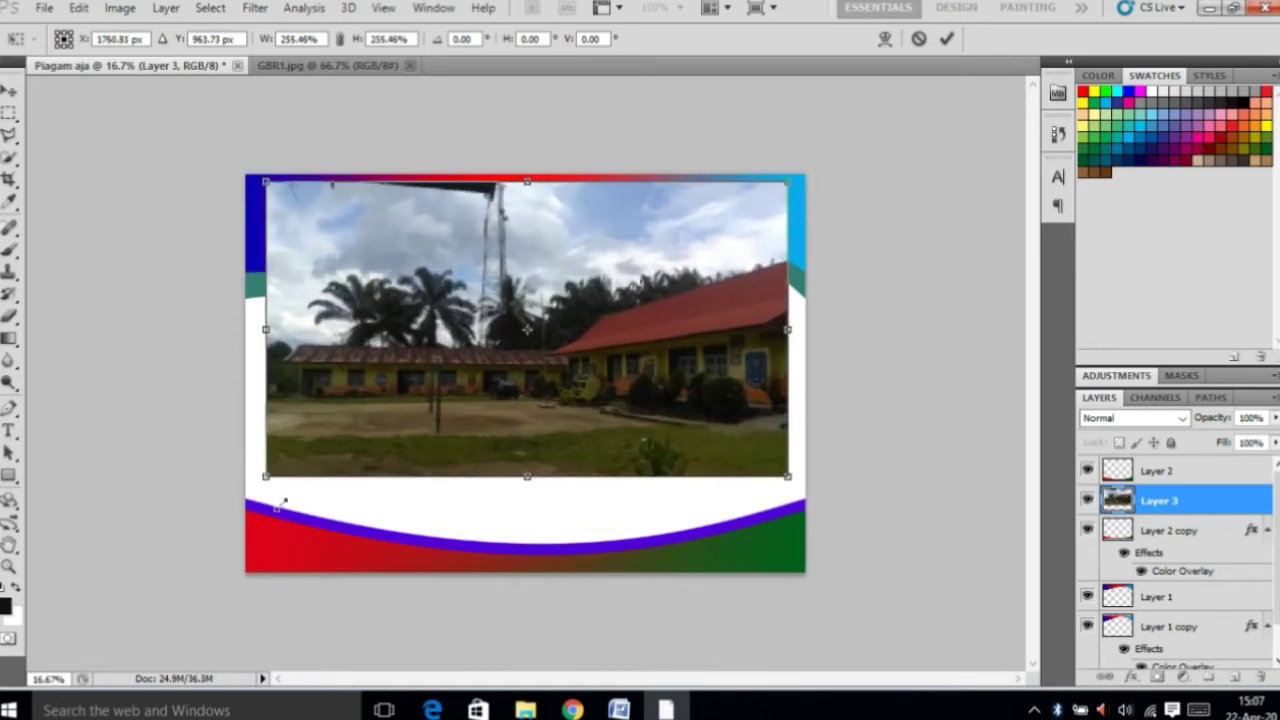
{"action": "mouse_move", "coordinate": [444, 301]}
{"action": "left_mouse_down"}
{"action": "mouse_move", "coordinate": [446, 323]}
{"action": "mouse_move", "coordinate": [460, 319]}
{"action": "left_mouse_up"}
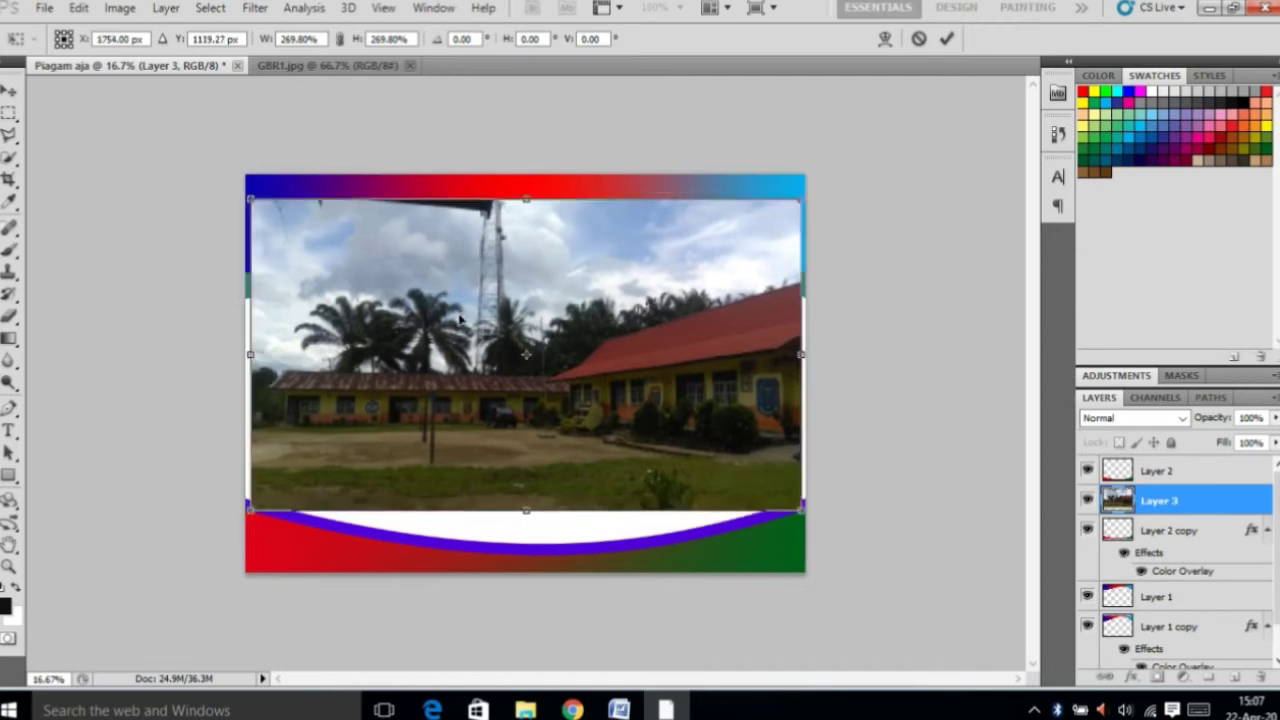
{"action": "left_click_drag", "start_coordinate": [252, 356], "coordinate": [244, 356]}
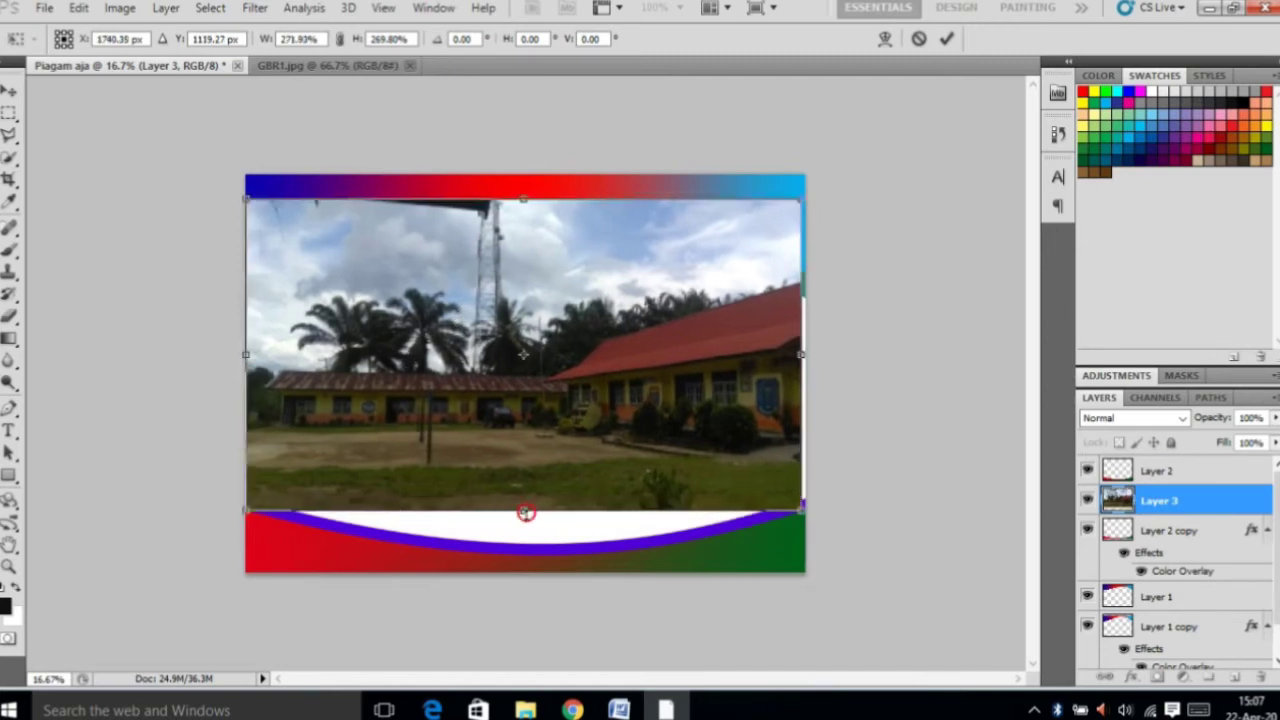
{"action": "left_click_drag", "start_coordinate": [526, 512], "coordinate": [525, 552]}
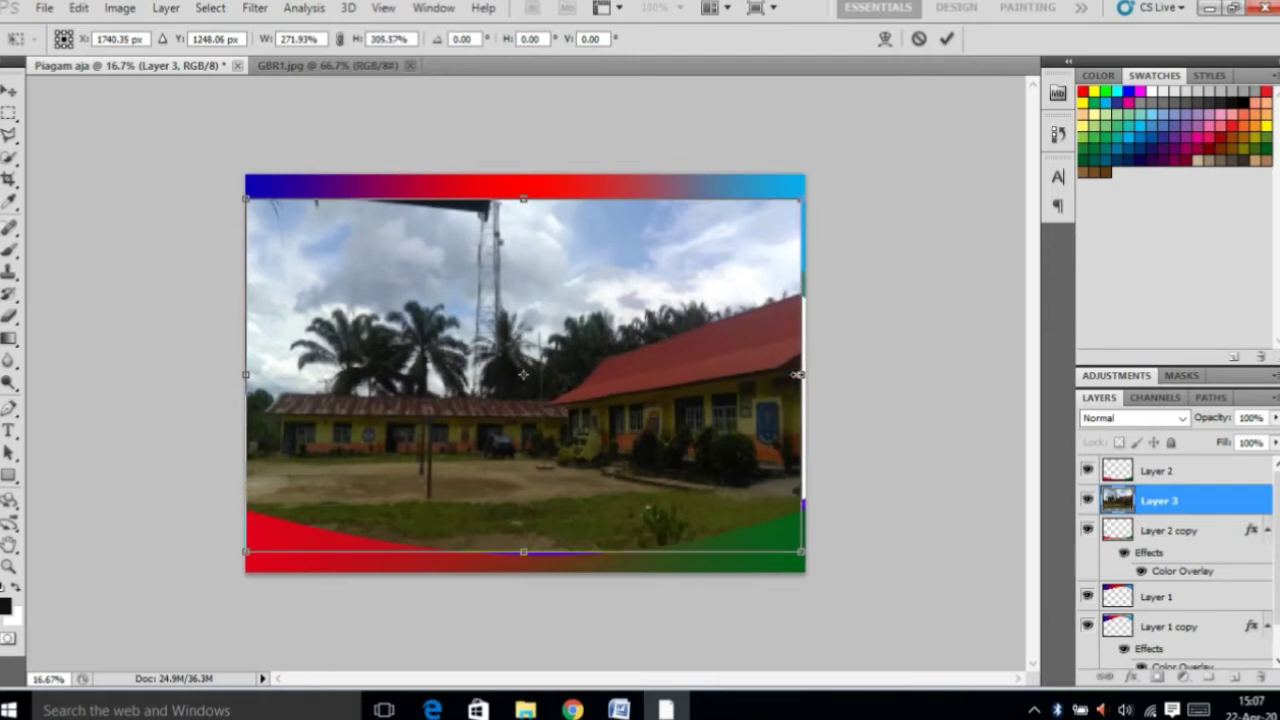
{"action": "left_click_drag", "start_coordinate": [797, 374], "coordinate": [805, 374]}
Commit the resize, move Layer 3 below the colour bands, and lower its opacity to about 31%.
{"action": "key", "text": "Return"}
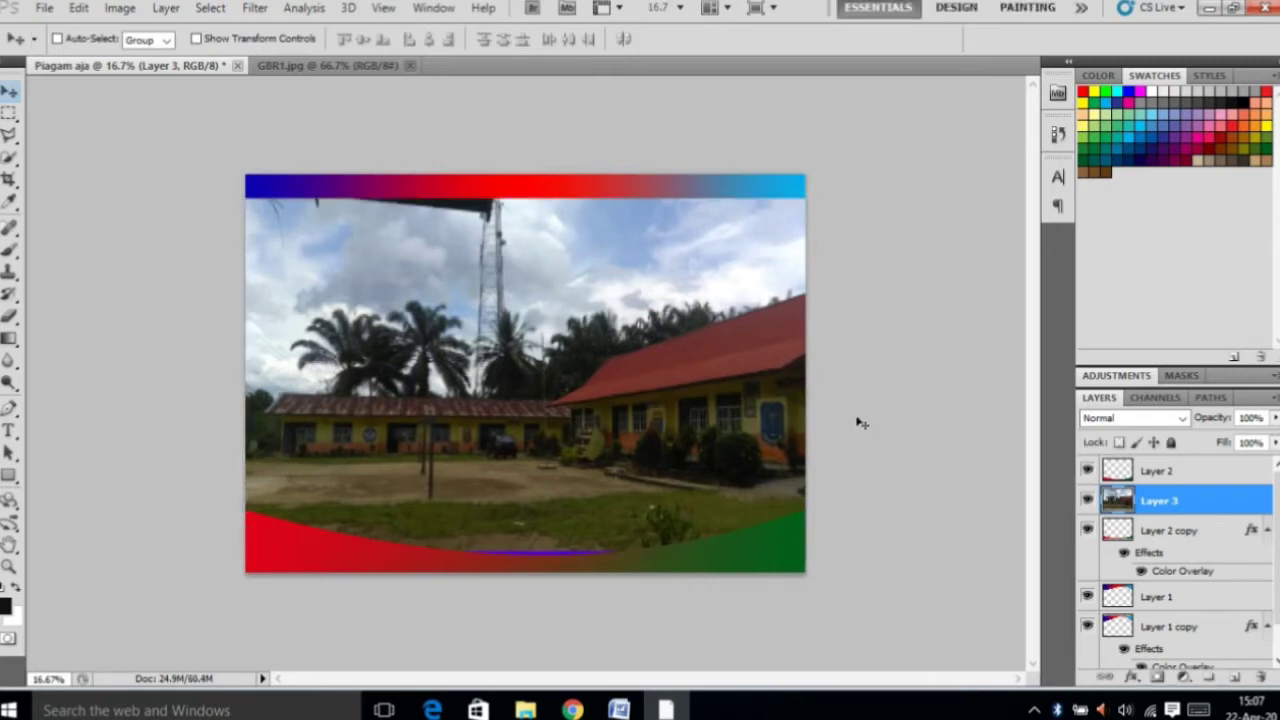
{"action": "left_click_drag", "start_coordinate": [1192, 502], "coordinate": [1186, 603]}
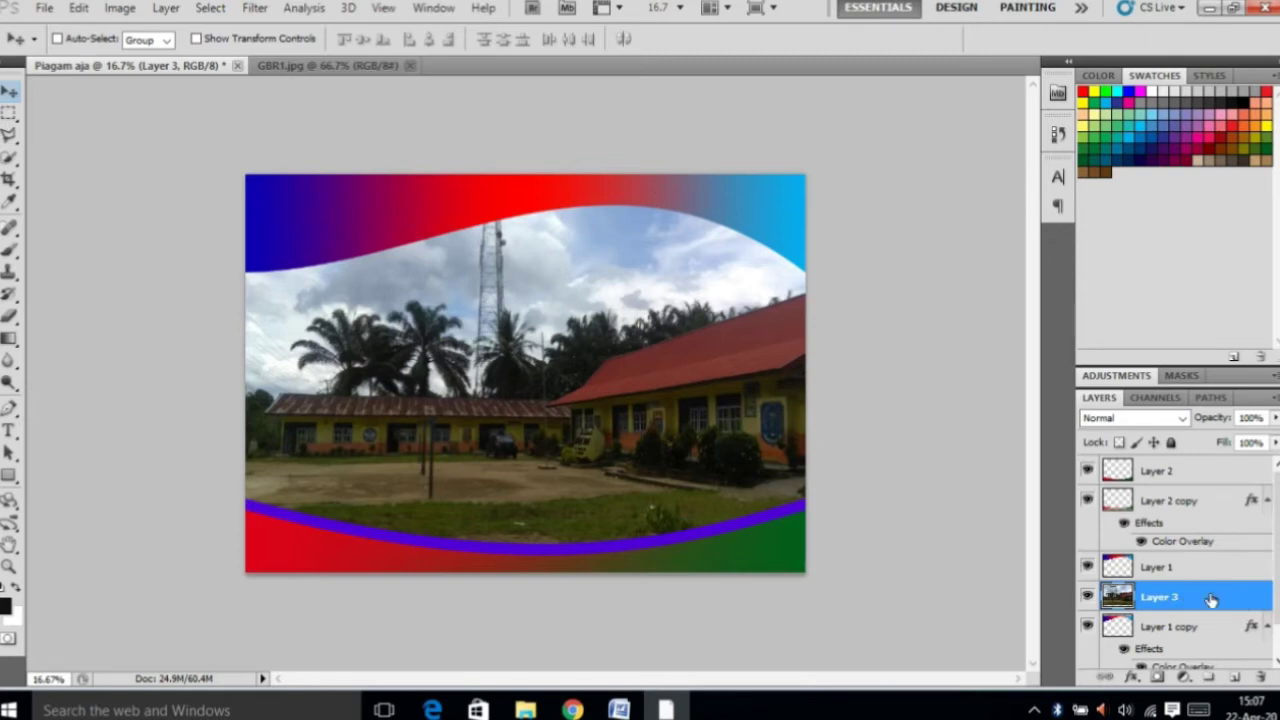
{"action": "left_click", "coordinate": [1275, 417]}
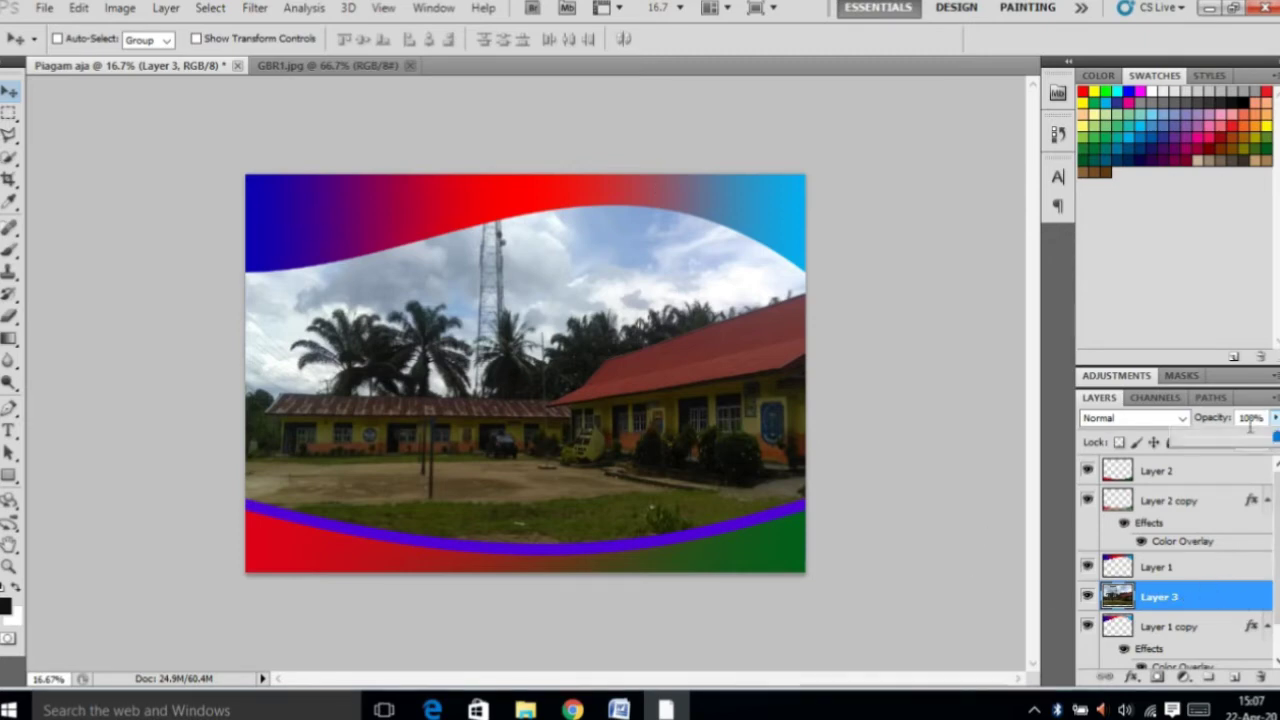
{"action": "left_click_drag", "start_coordinate": [1274, 442], "coordinate": [1211, 452]}
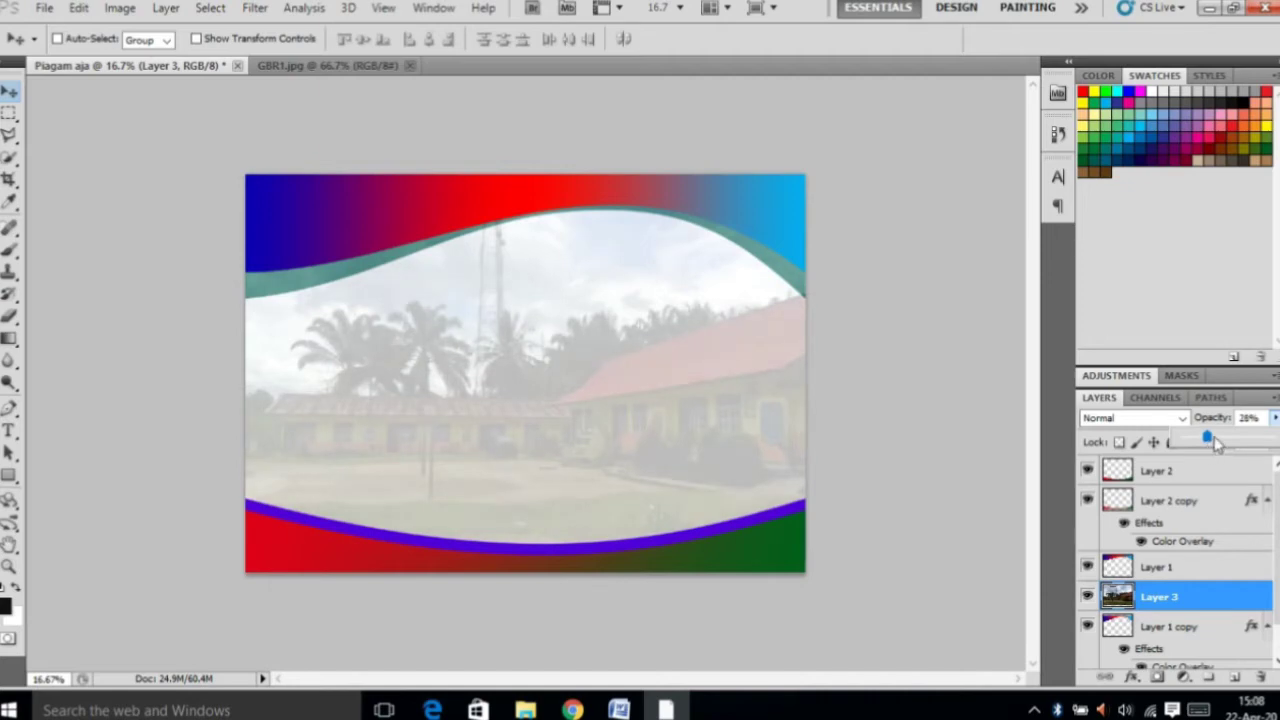
{"action": "left_click_drag", "start_coordinate": [1214, 439], "coordinate": [1211, 444]}
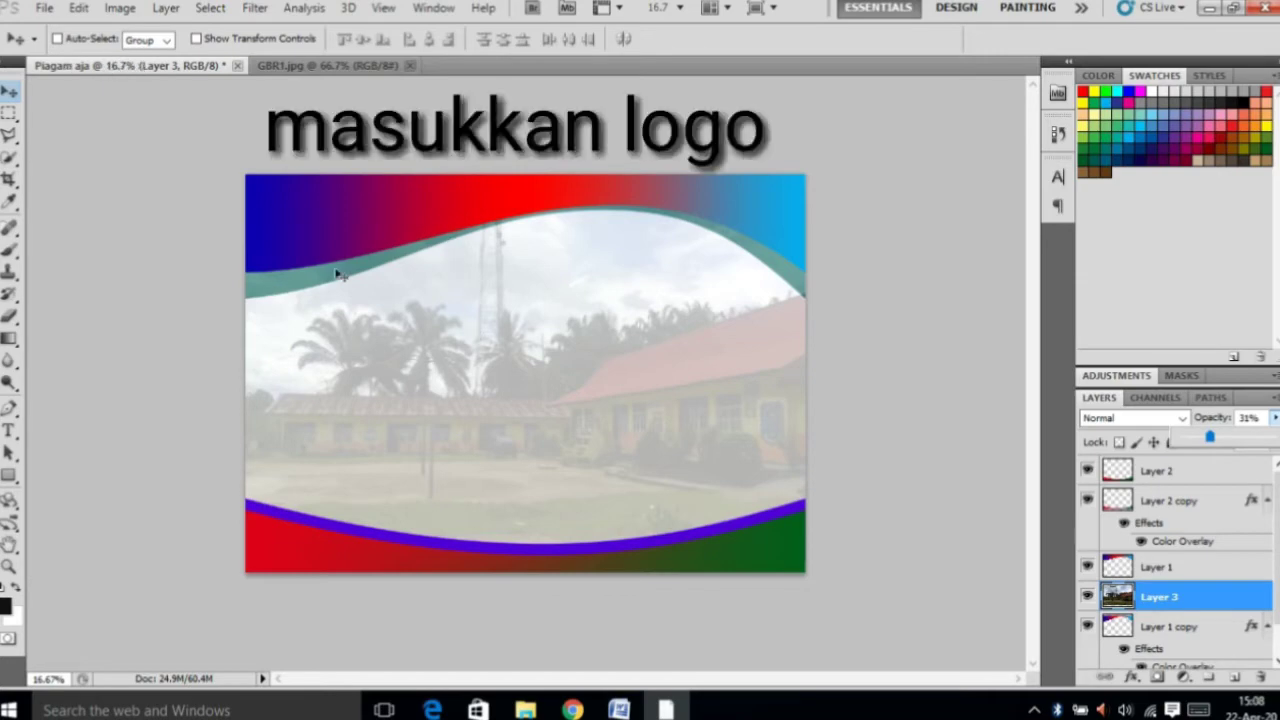
Open lgp2, kwrd, Pelatih and lg p1 together from the Pictures folder.
{"action": "left_click", "coordinate": [45, 8]}
{"action": "left_click", "coordinate": [66, 45]}
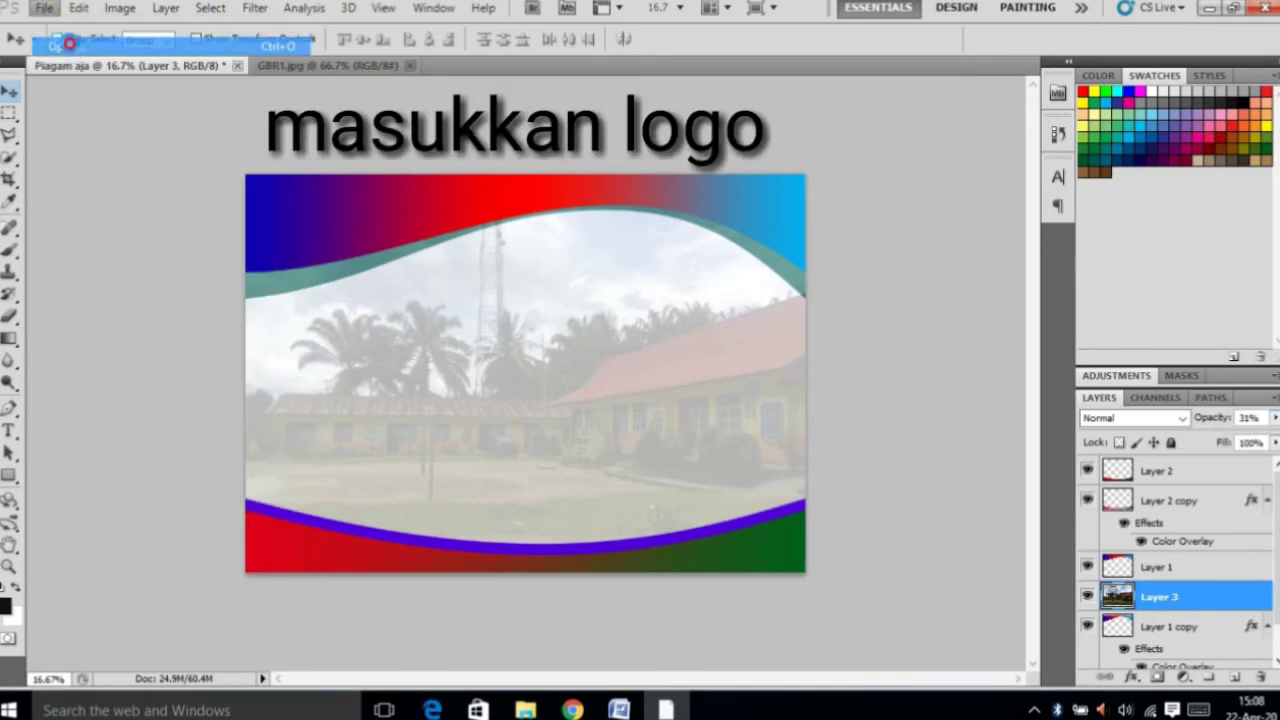
{"action": "left_click_drag", "start_coordinate": [990, 156], "coordinate": [987, 360]}
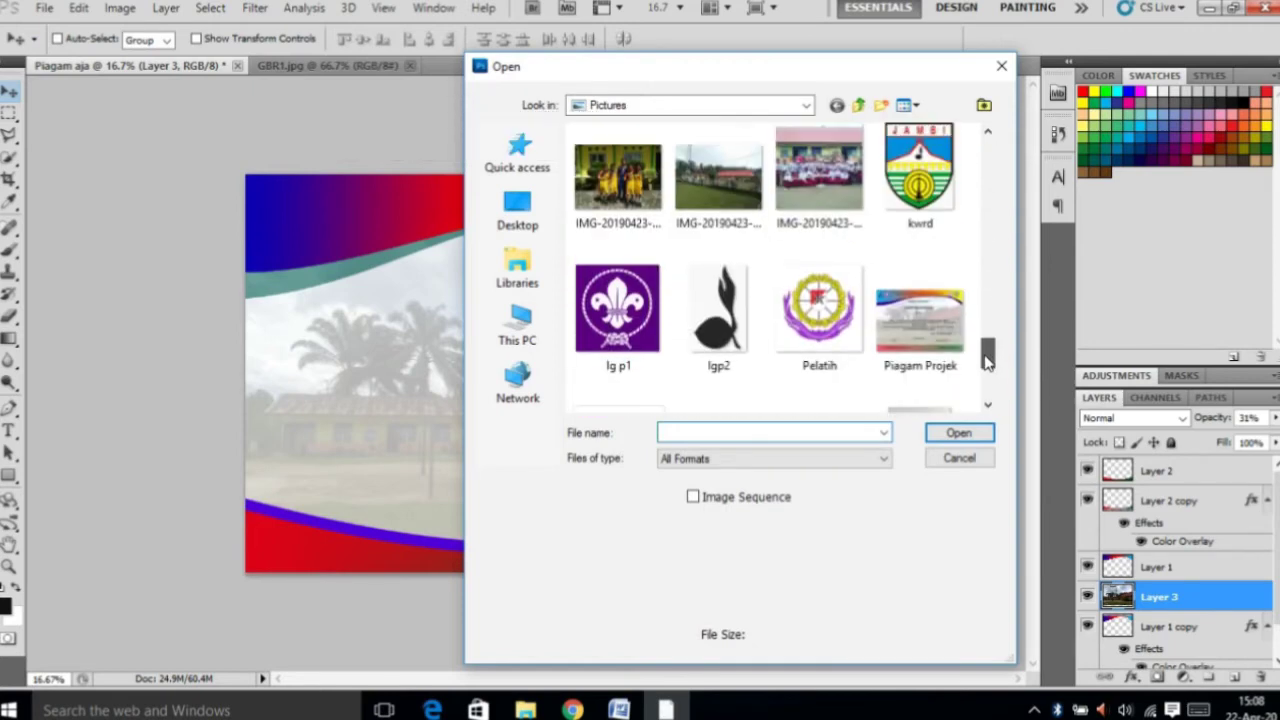
{"action": "left_click", "coordinate": [718, 315]}
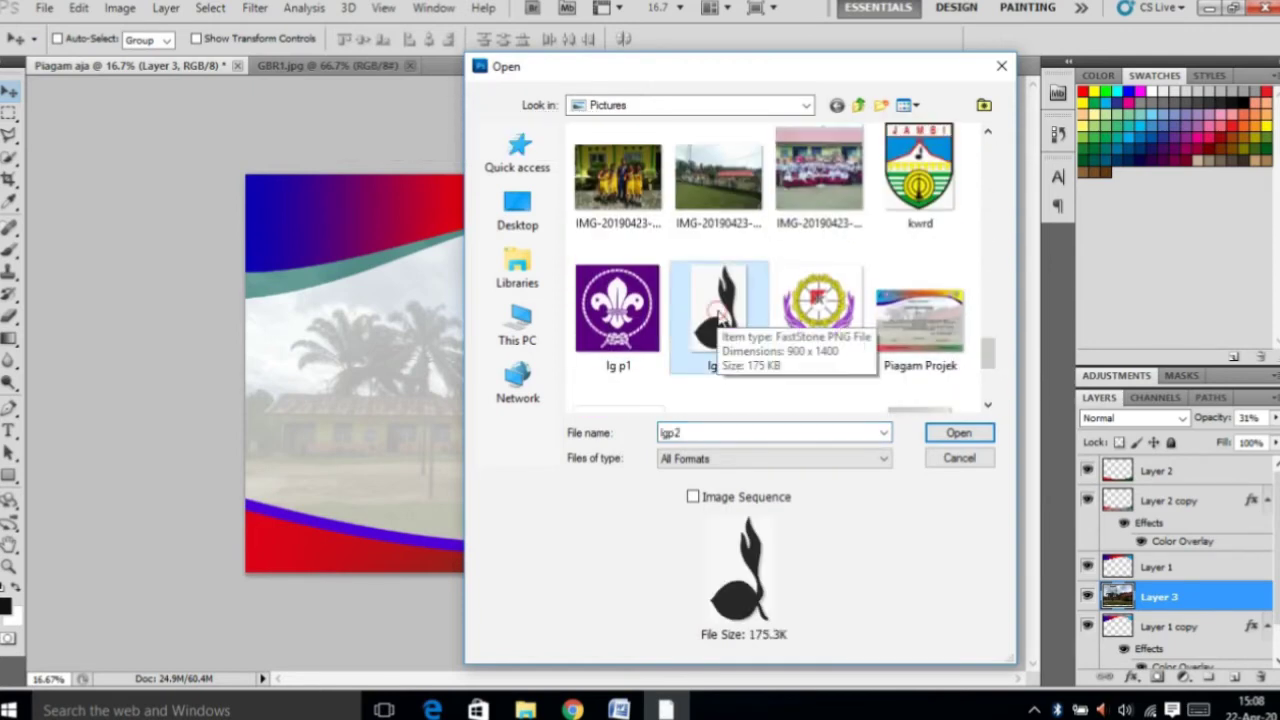
{"action": "left_click", "coordinate": [928, 178], "text": "ctrl"}
{"action": "left_click", "coordinate": [835, 317], "text": "ctrl"}
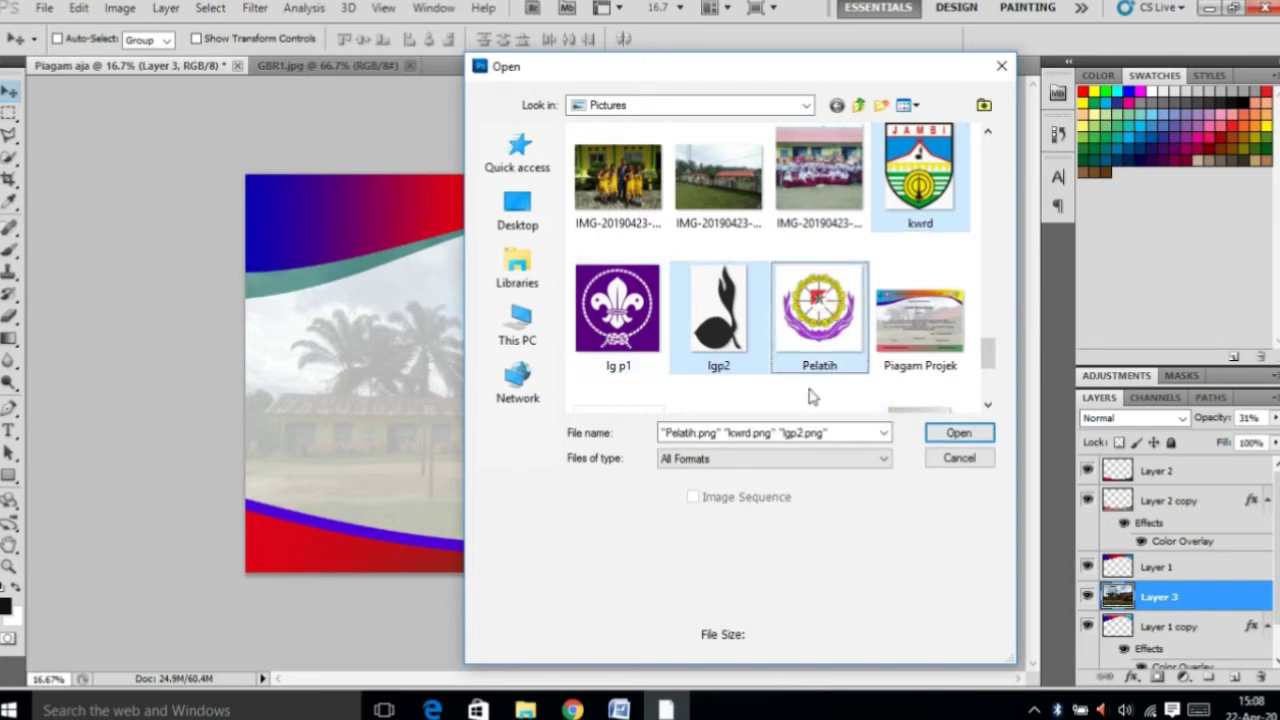
{"action": "left_click", "coordinate": [617, 310], "text": "ctrl"}
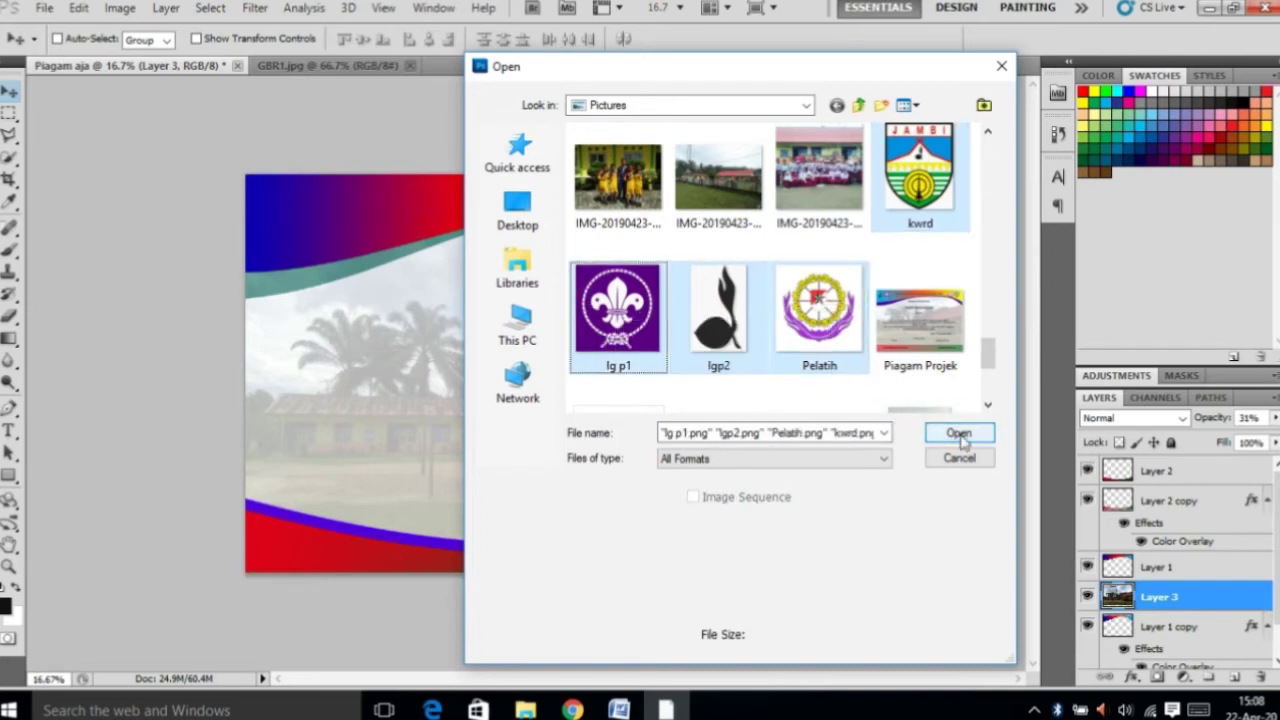
{"action": "left_click", "coordinate": [959, 434]}
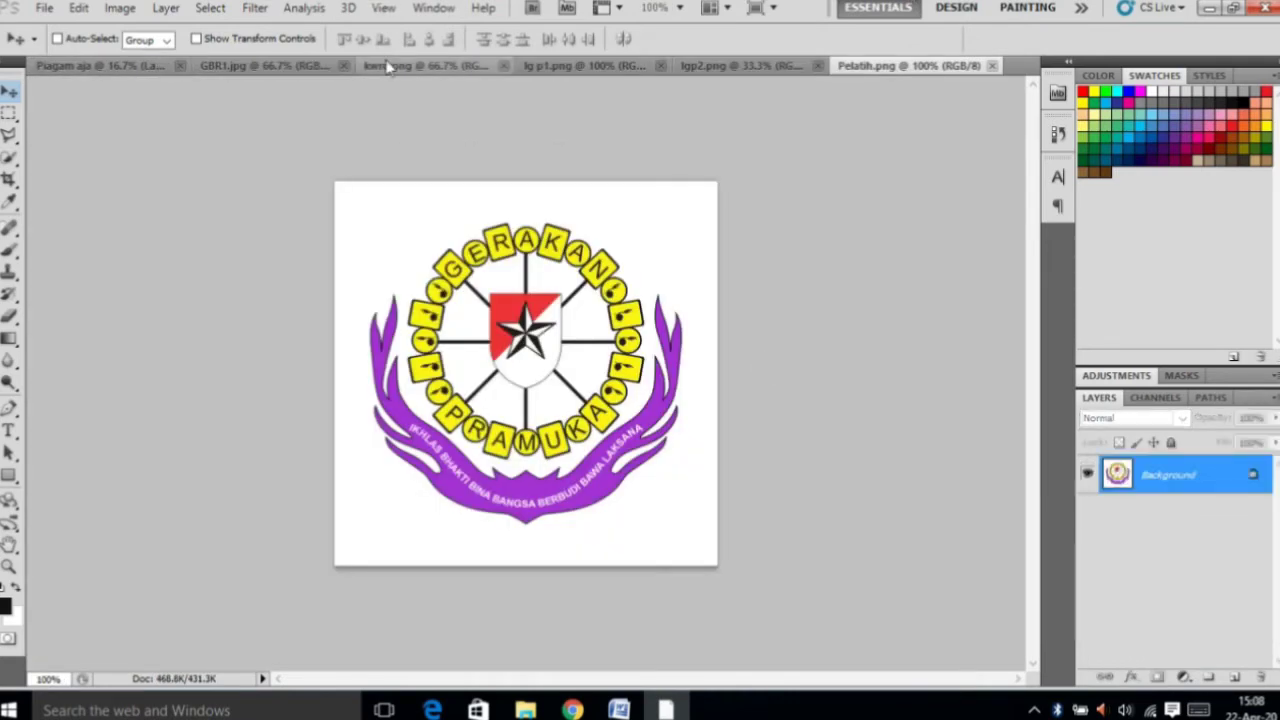
Check each newly opened logo document, ending on the lgp2 black bud logo.
{"action": "left_click", "coordinate": [430, 65]}
{"action": "left_click", "coordinate": [603, 67]}
{"action": "left_click", "coordinate": [723, 65]}
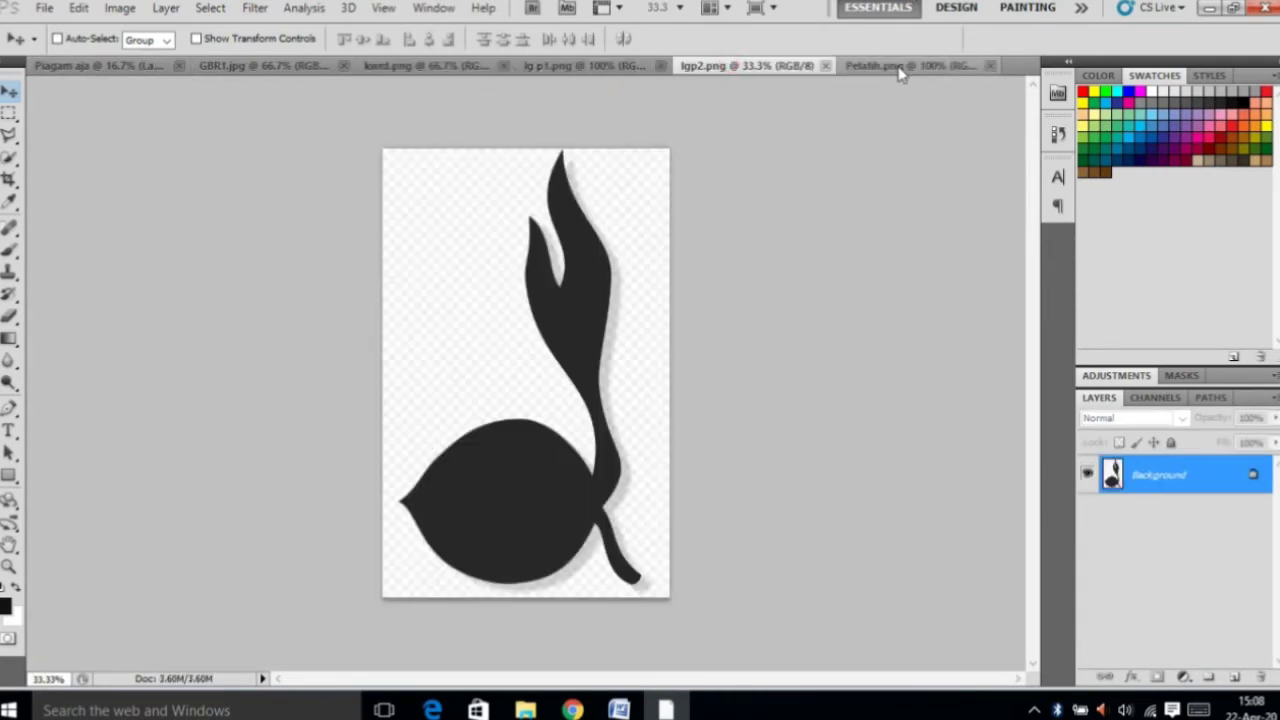
{"action": "left_click", "coordinate": [903, 66]}
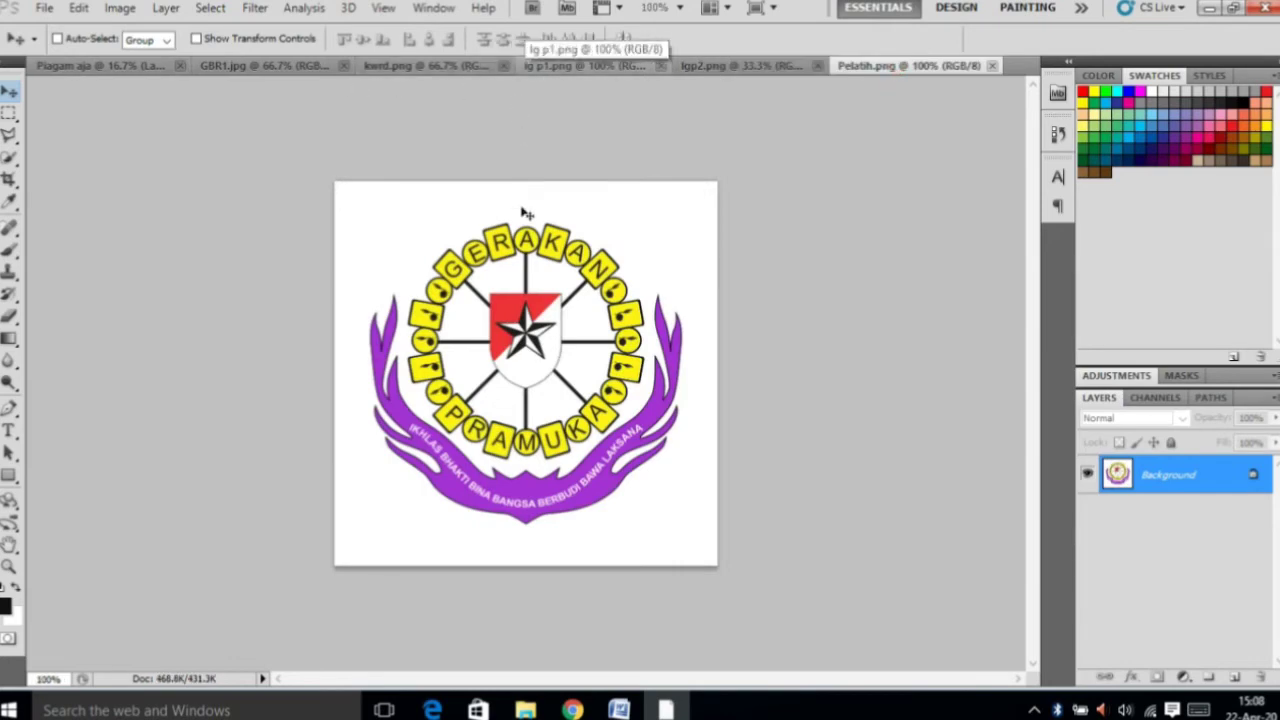
{"action": "left_click", "coordinate": [430, 65]}
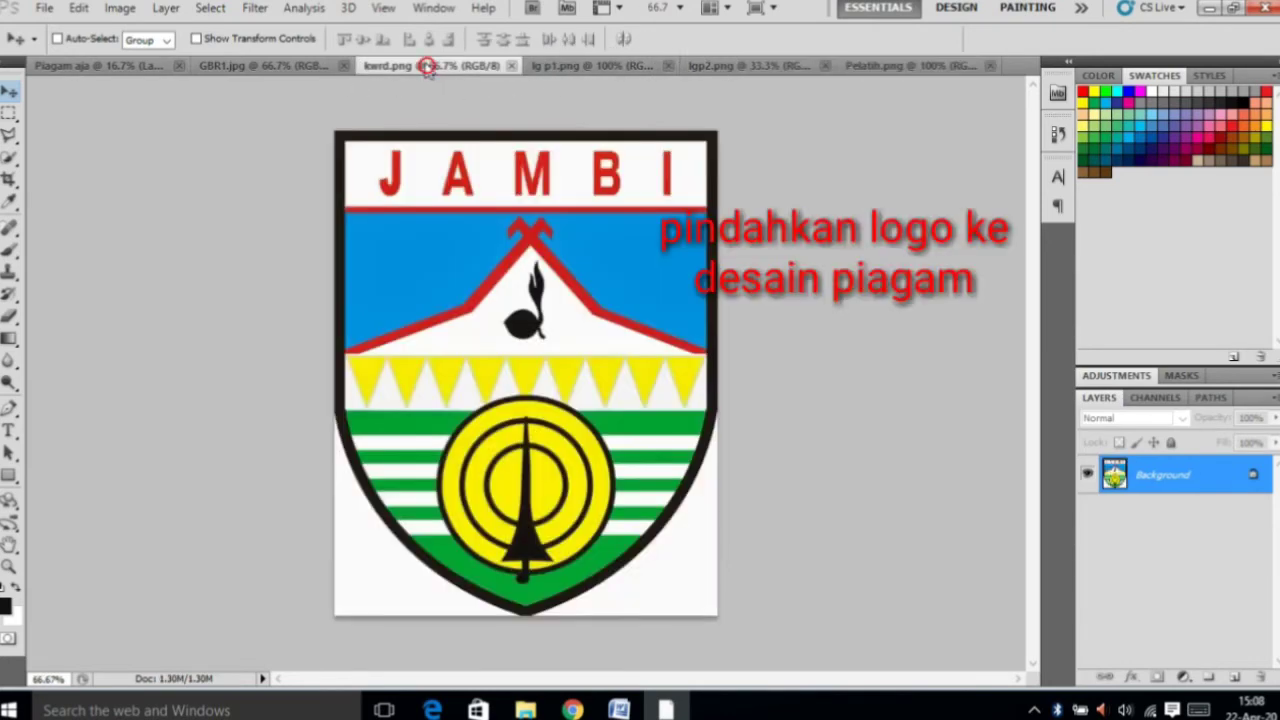
{"action": "left_click", "coordinate": [267, 67]}
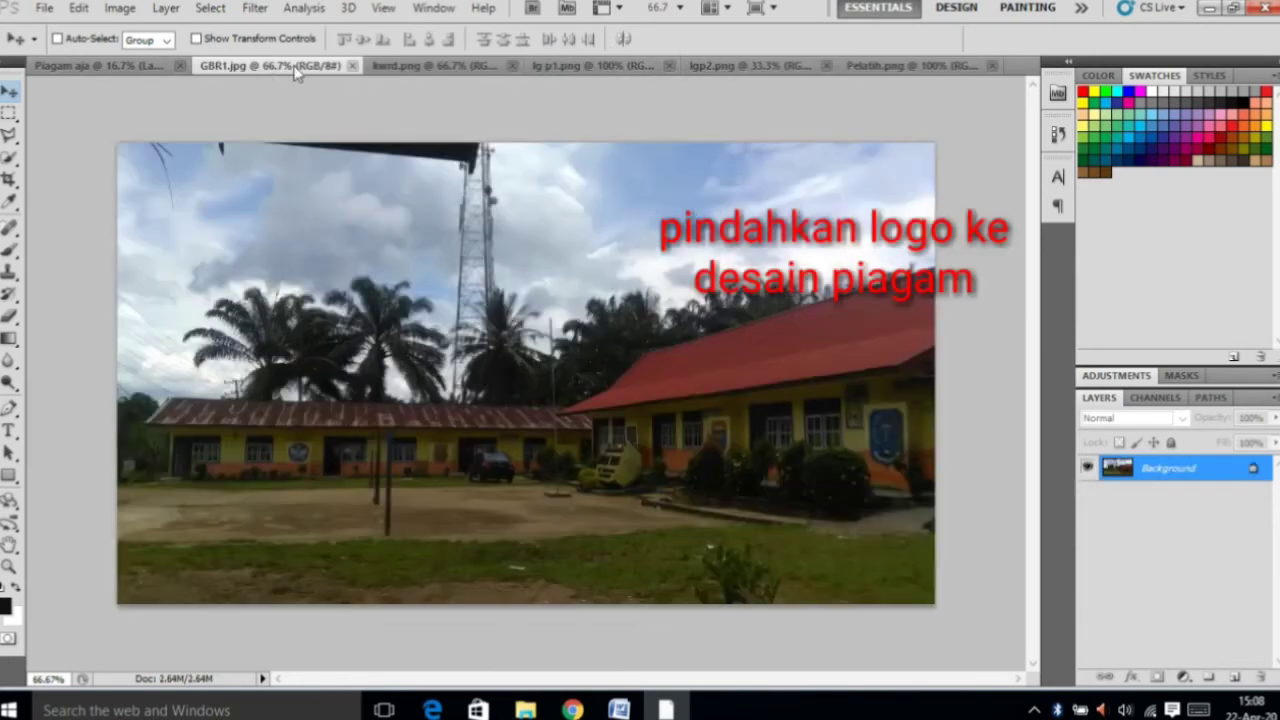
{"action": "left_click", "coordinate": [428, 67]}
{"action": "left_click", "coordinate": [577, 64]}
{"action": "left_click", "coordinate": [766, 68]}
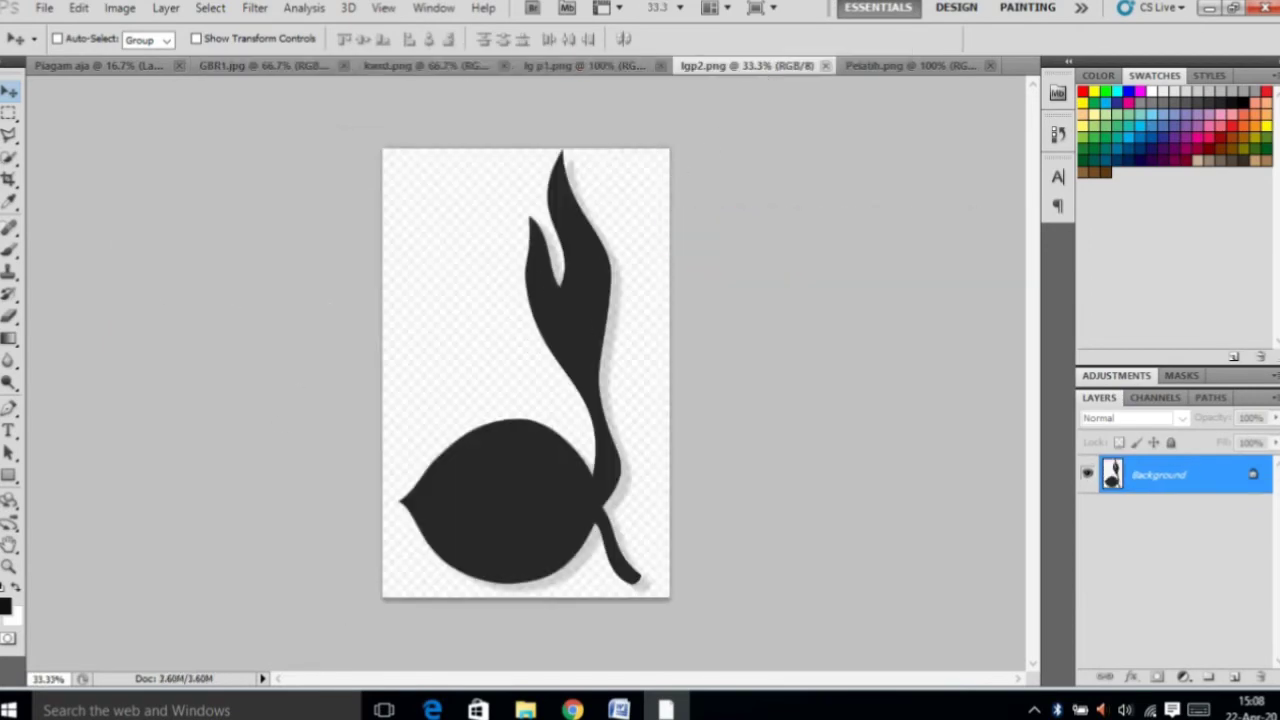
Quick-select lgp2's transparent background and invert it to isolate the black bud logo.
{"action": "left_click", "coordinate": [9, 160]}
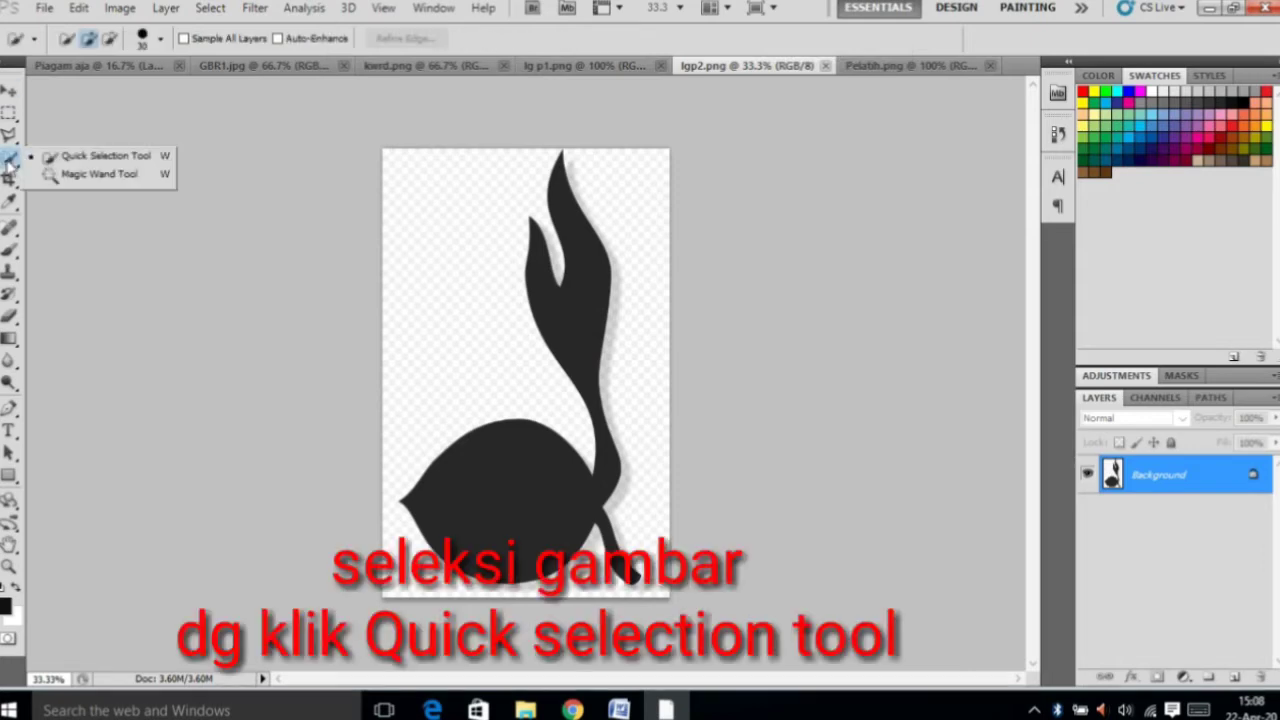
{"action": "left_click", "coordinate": [131, 161]}
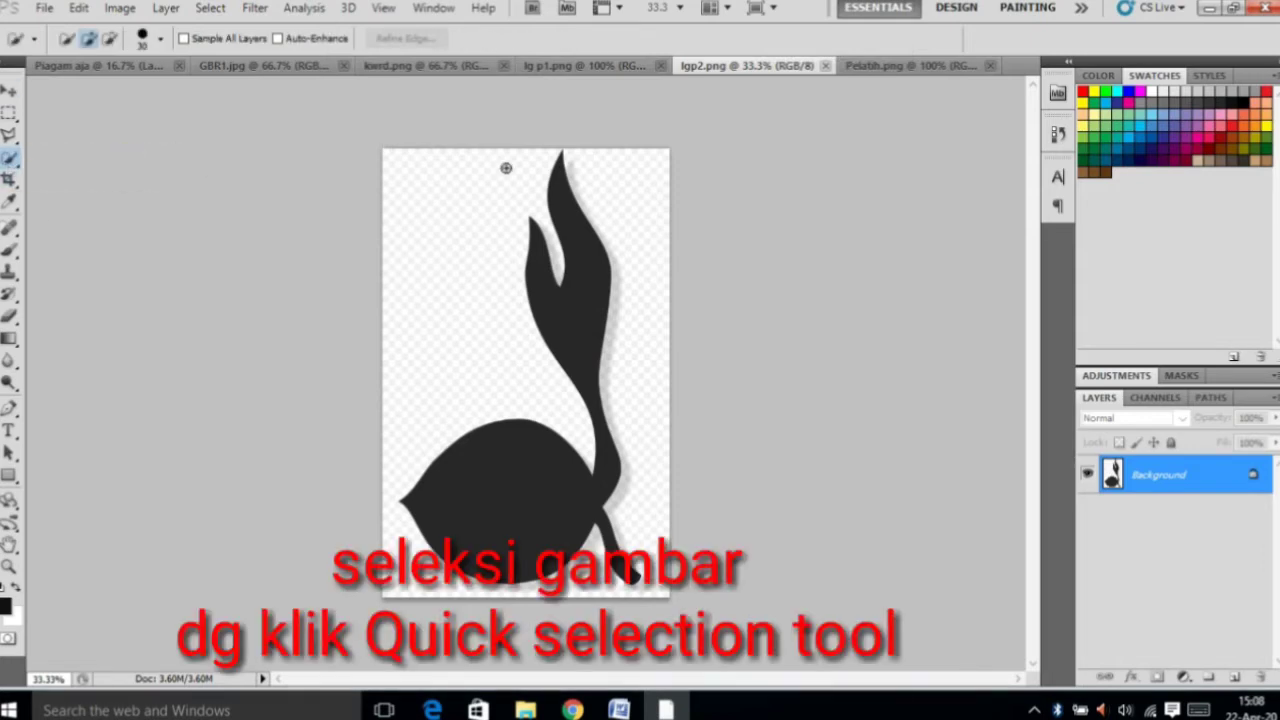
{"action": "mouse_move", "coordinate": [509, 156]}
{"action": "left_mouse_down"}
{"action": "mouse_move", "coordinate": [511, 206]}
{"action": "mouse_move", "coordinate": [483, 283]}
{"action": "mouse_move", "coordinate": [523, 411]}
{"action": "mouse_move", "coordinate": [423, 421]}
{"action": "mouse_move", "coordinate": [383, 531]}
{"action": "mouse_move", "coordinate": [471, 591]}
{"action": "mouse_move", "coordinate": [597, 597]}
{"action": "mouse_move", "coordinate": [658, 581]}
{"action": "mouse_move", "coordinate": [637, 449]}
{"action": "mouse_move", "coordinate": [634, 200]}
{"action": "mouse_move", "coordinate": [583, 146]}
{"action": "left_mouse_up"}
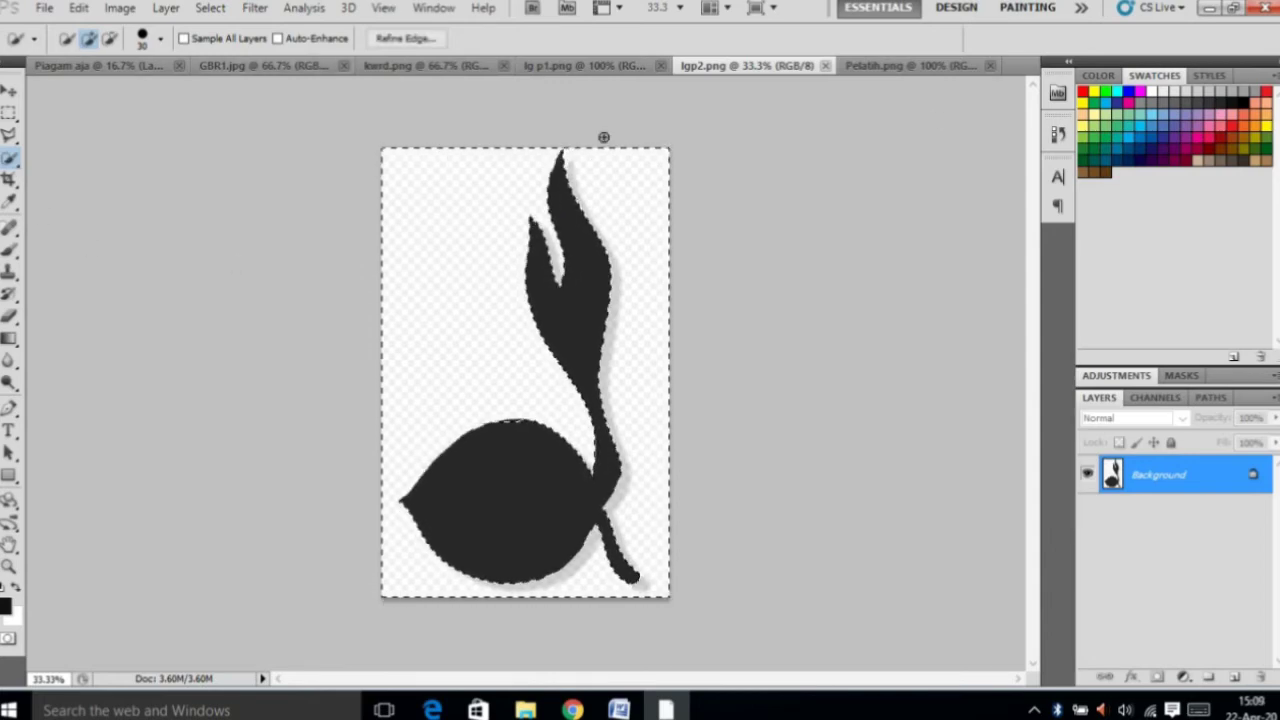
{"action": "right_click", "coordinate": [572, 310]}
{"action": "left_click", "coordinate": [681, 343]}
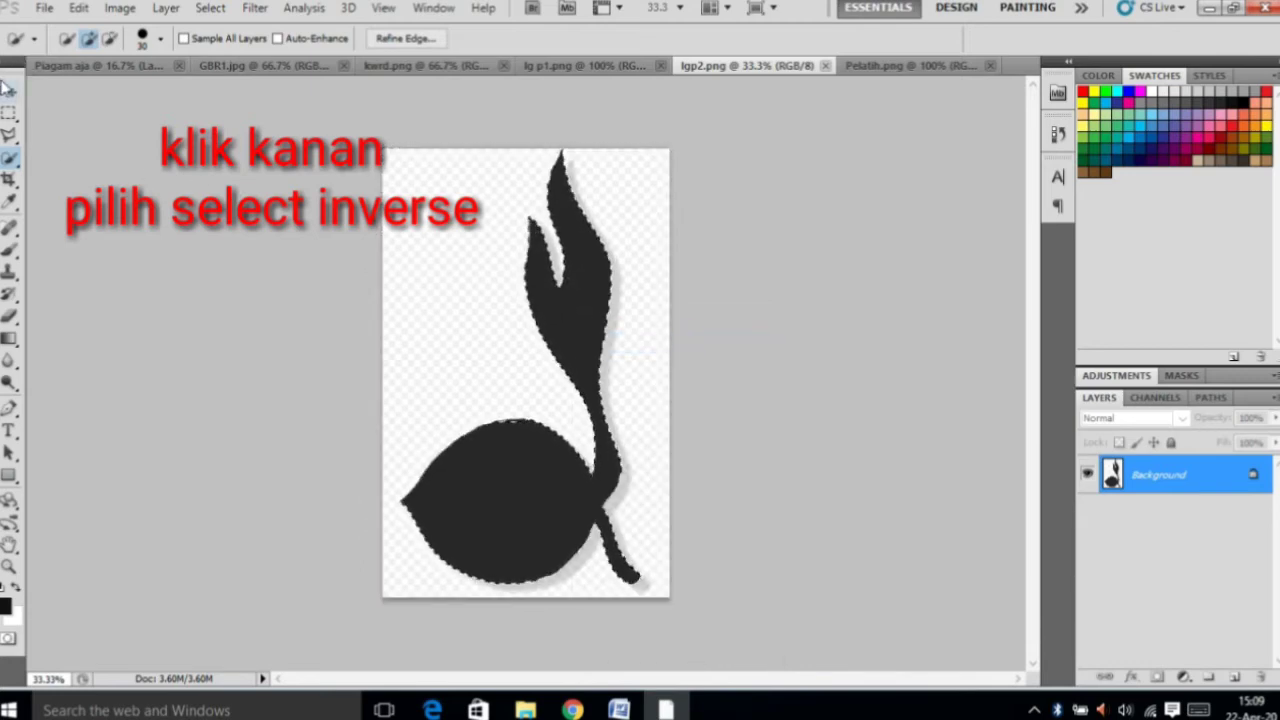
Move the bud logo onto the certificate's left side as Layer 4.
{"action": "key", "text": "v"}
{"action": "mouse_move", "coordinate": [531, 444]}
{"action": "left_mouse_down"}
{"action": "mouse_move", "coordinate": [456, 311]}
{"action": "mouse_move", "coordinate": [392, 330]}
{"action": "left_mouse_up"}
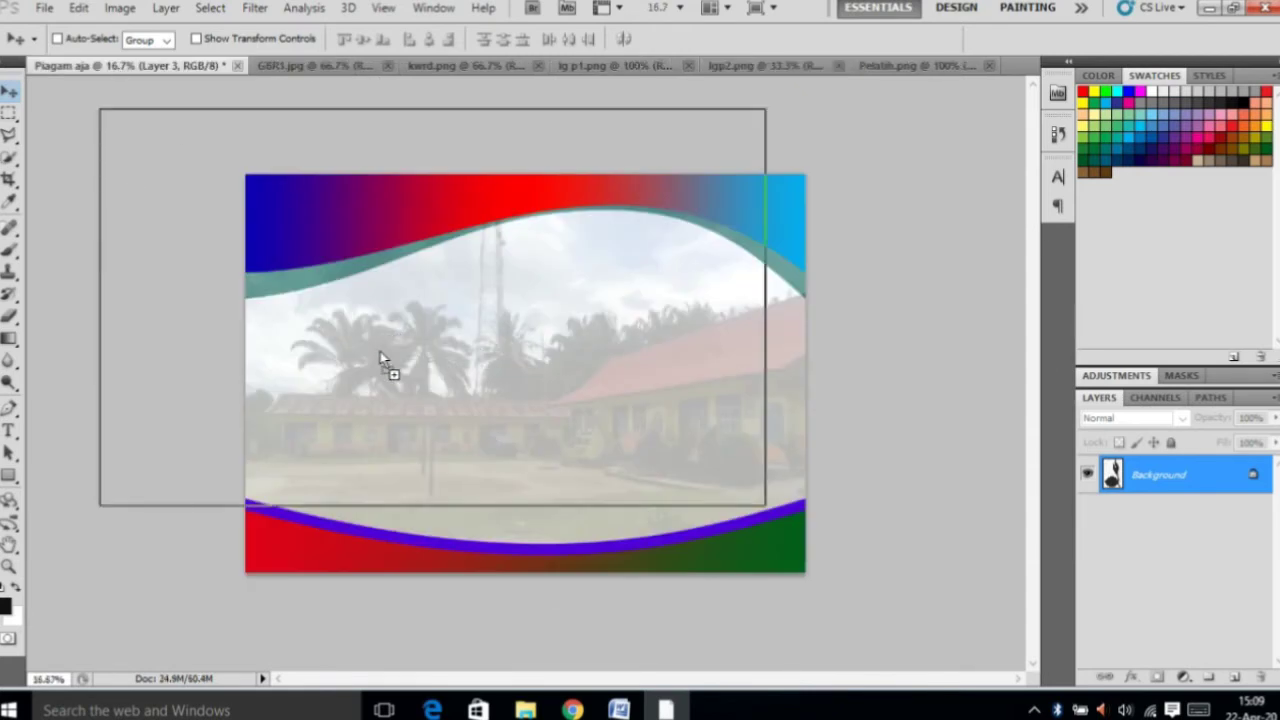
{"action": "mouse_move", "coordinate": [376, 374]}
{"action": "left_mouse_down"}
{"action": "mouse_move", "coordinate": [389, 366]}
{"action": "mouse_move", "coordinate": [362, 410]}
{"action": "left_mouse_up"}
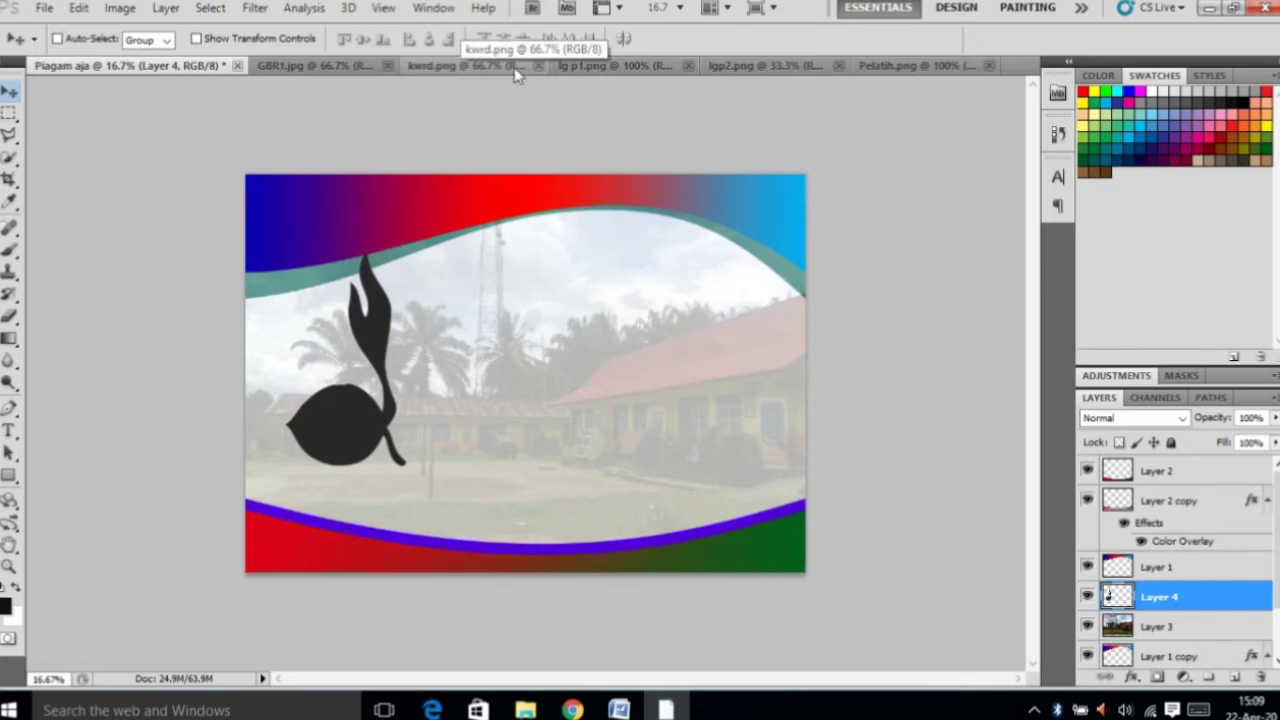
In lg p1, quick-select around the purple emblem and invert the selection.
{"action": "left_click", "coordinate": [612, 66]}
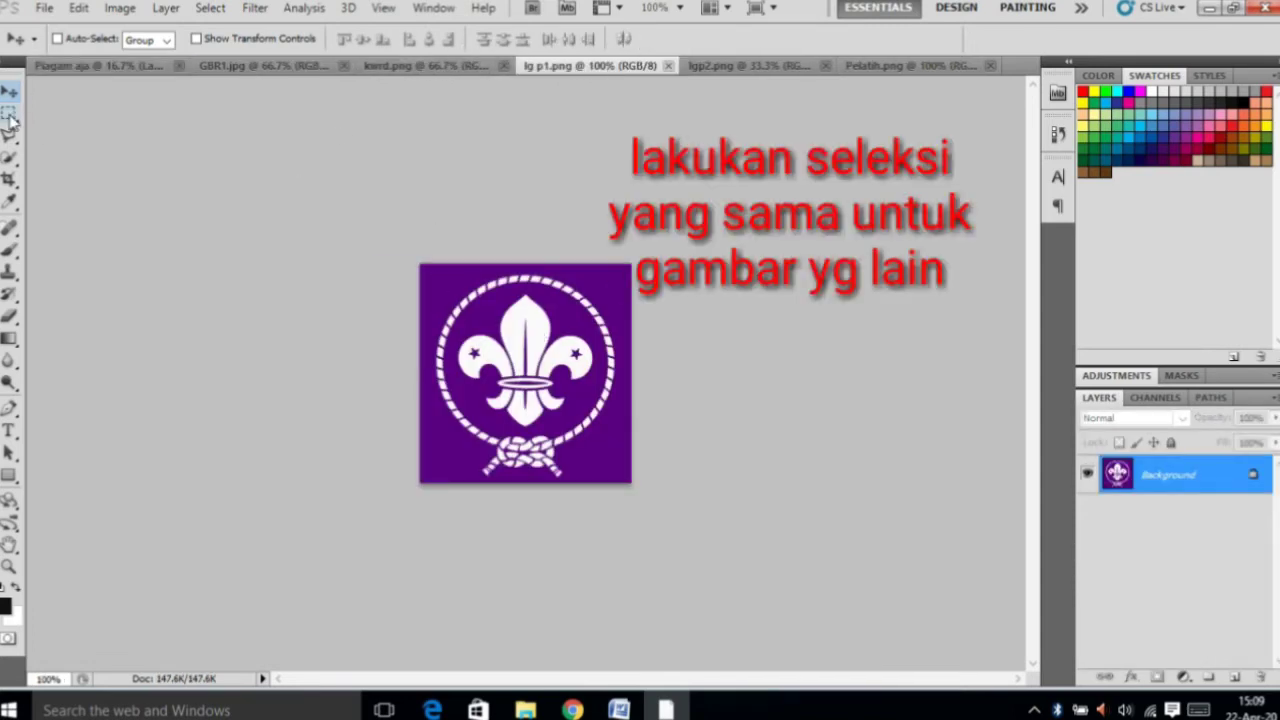
{"action": "left_click", "coordinate": [10, 160]}
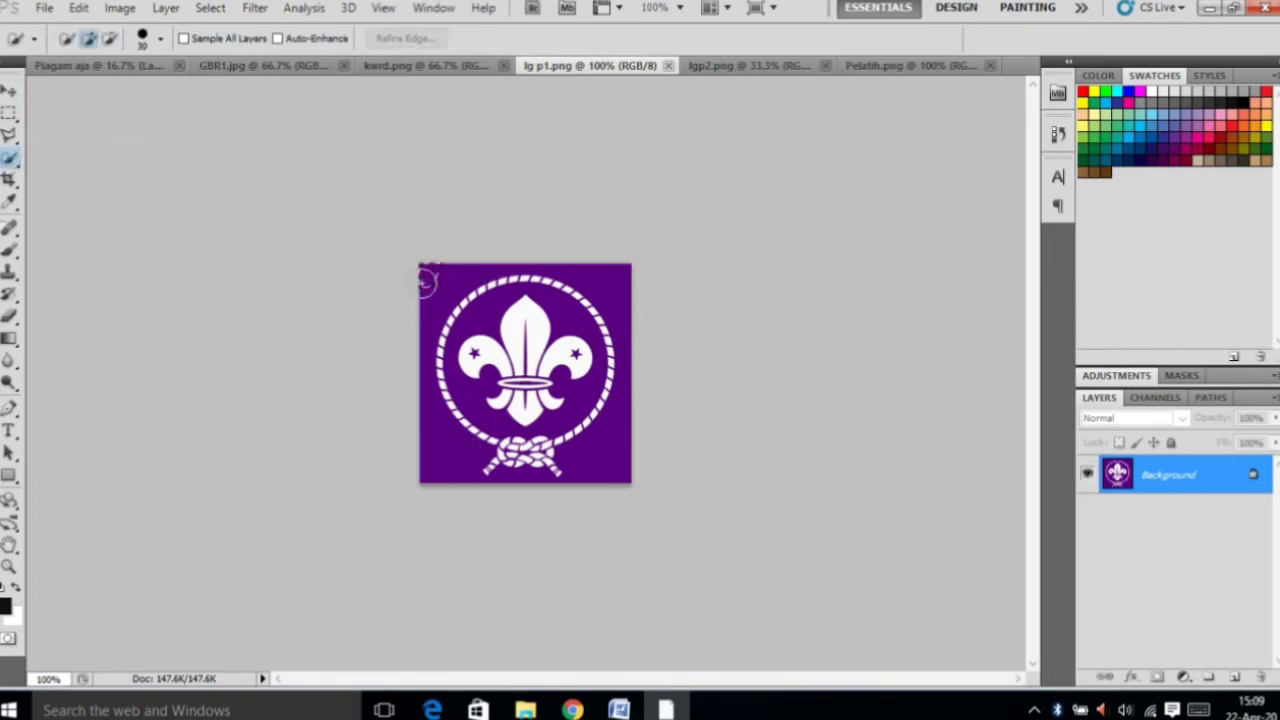
{"action": "mouse_move", "coordinate": [423, 280]}
{"action": "left_mouse_down"}
{"action": "mouse_move", "coordinate": [563, 477]}
{"action": "mouse_move", "coordinate": [606, 457]}
{"action": "left_mouse_up"}
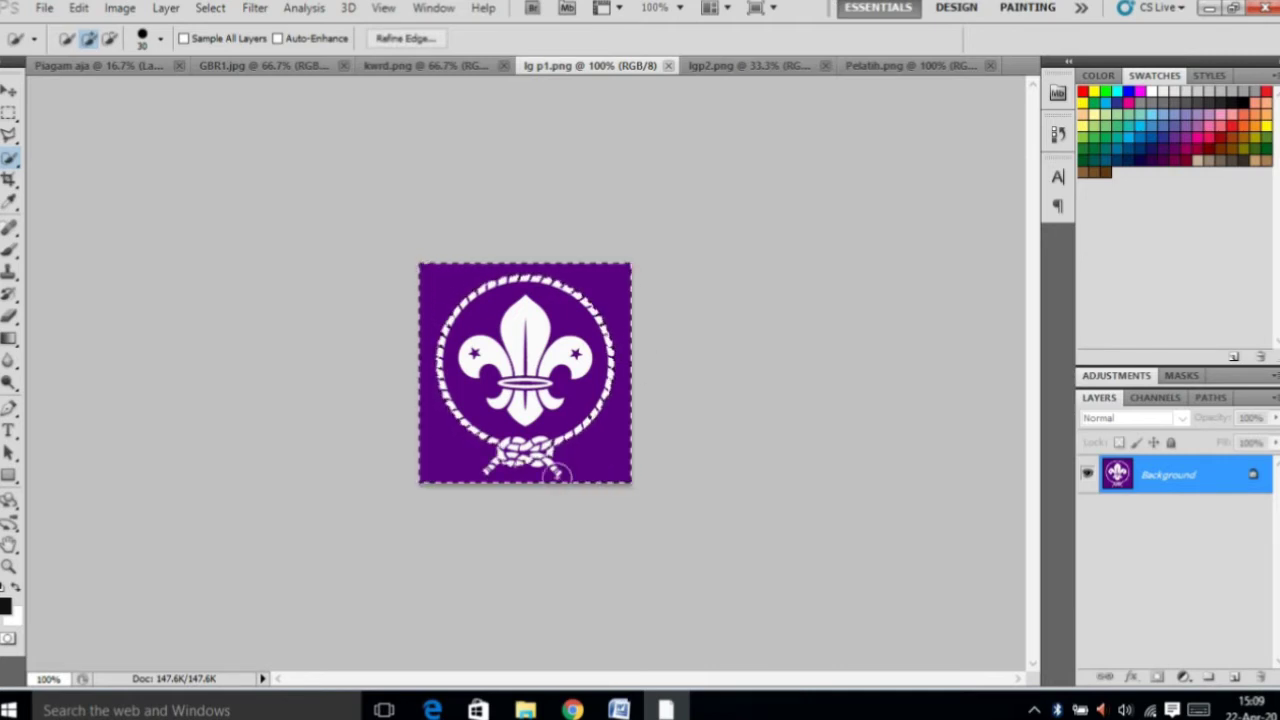
{"action": "right_click", "coordinate": [525, 338]}
{"action": "left_click", "coordinate": [612, 369]}
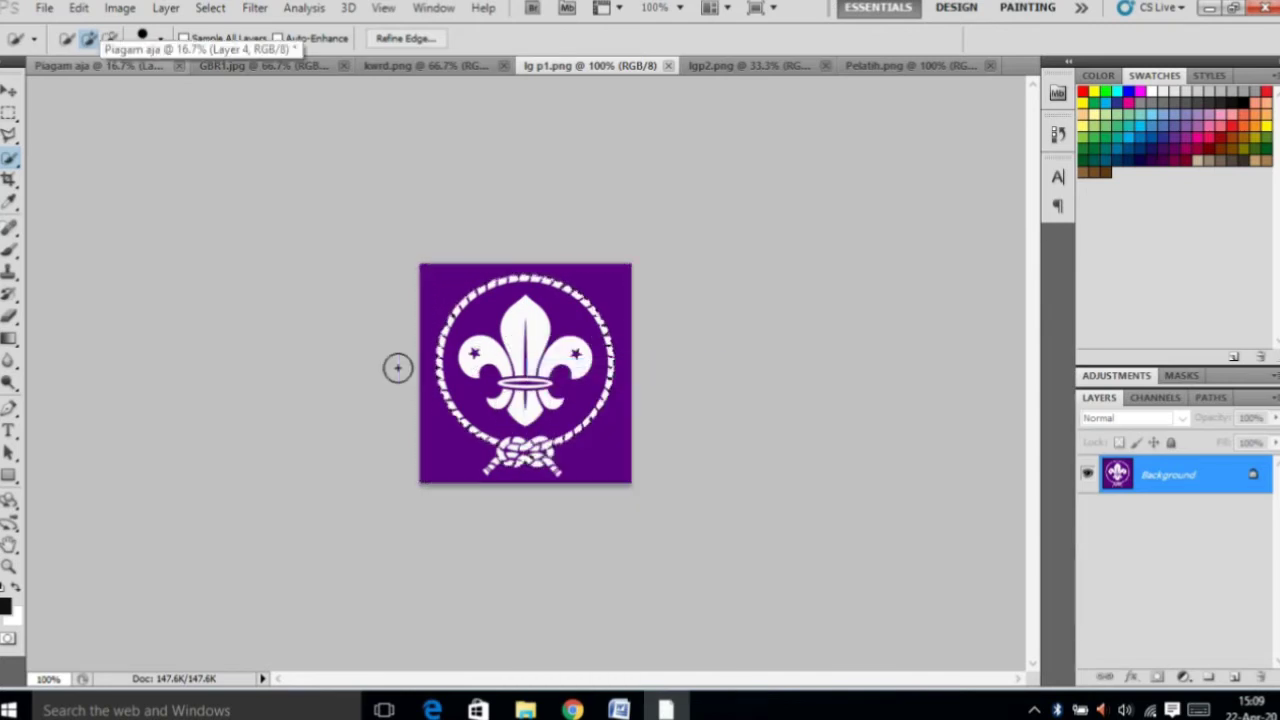
Drag the purple emblem onto the certificate as Layer 5, placed beside the bud logo.
{"action": "left_click", "coordinate": [8, 91]}
{"action": "left_click_drag", "start_coordinate": [349, 253], "coordinate": [140, 163]}
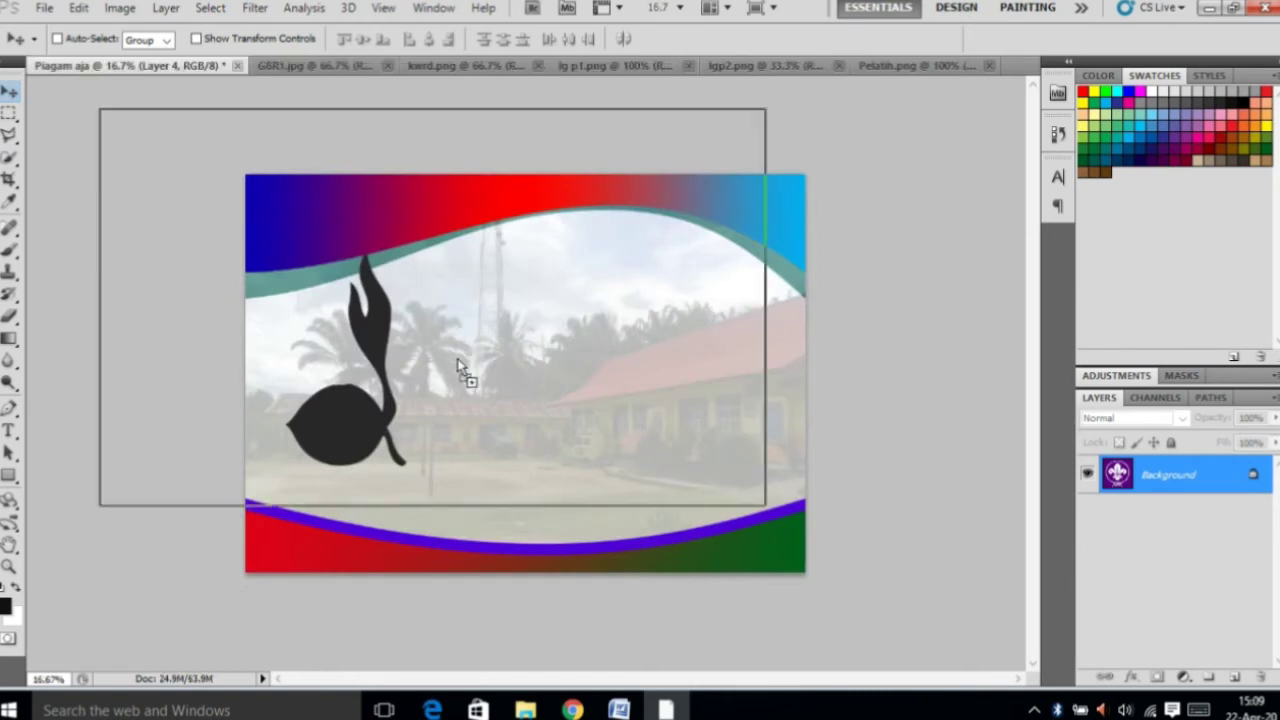
{"action": "left_click_drag", "start_coordinate": [97, 66], "coordinate": [468, 368]}
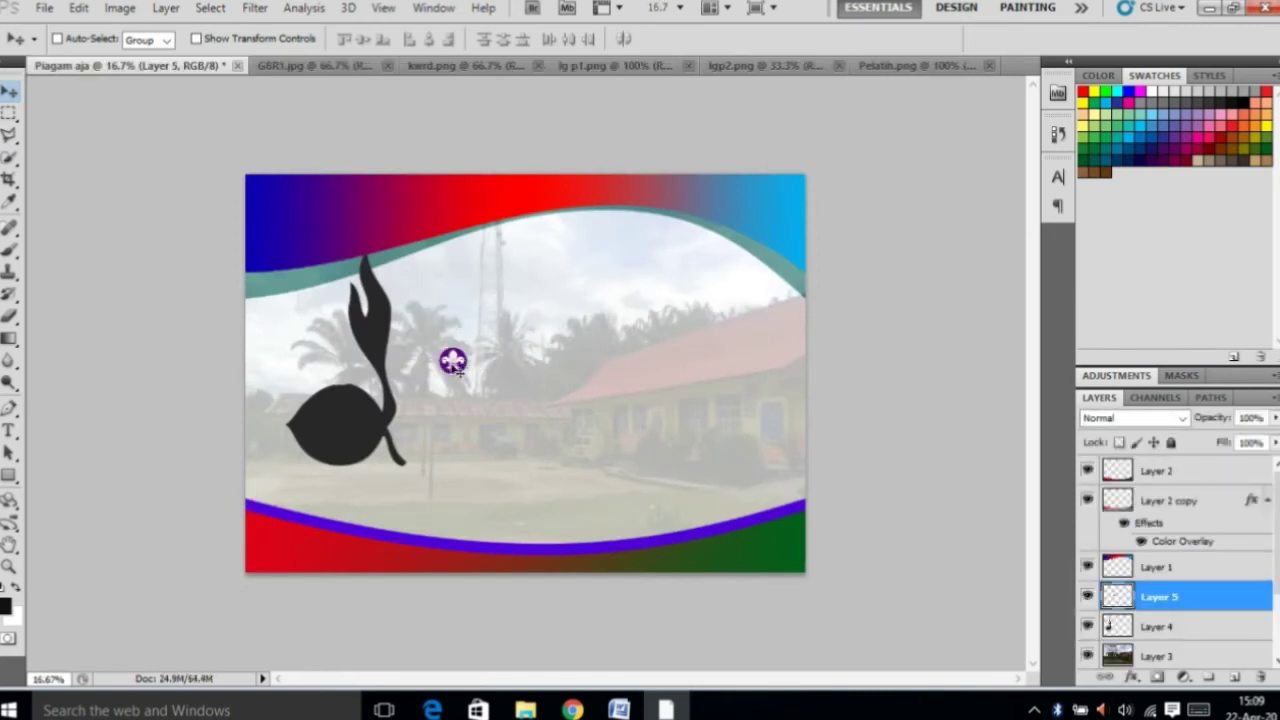
{"action": "left_click_drag", "start_coordinate": [453, 361], "coordinate": [421, 313]}
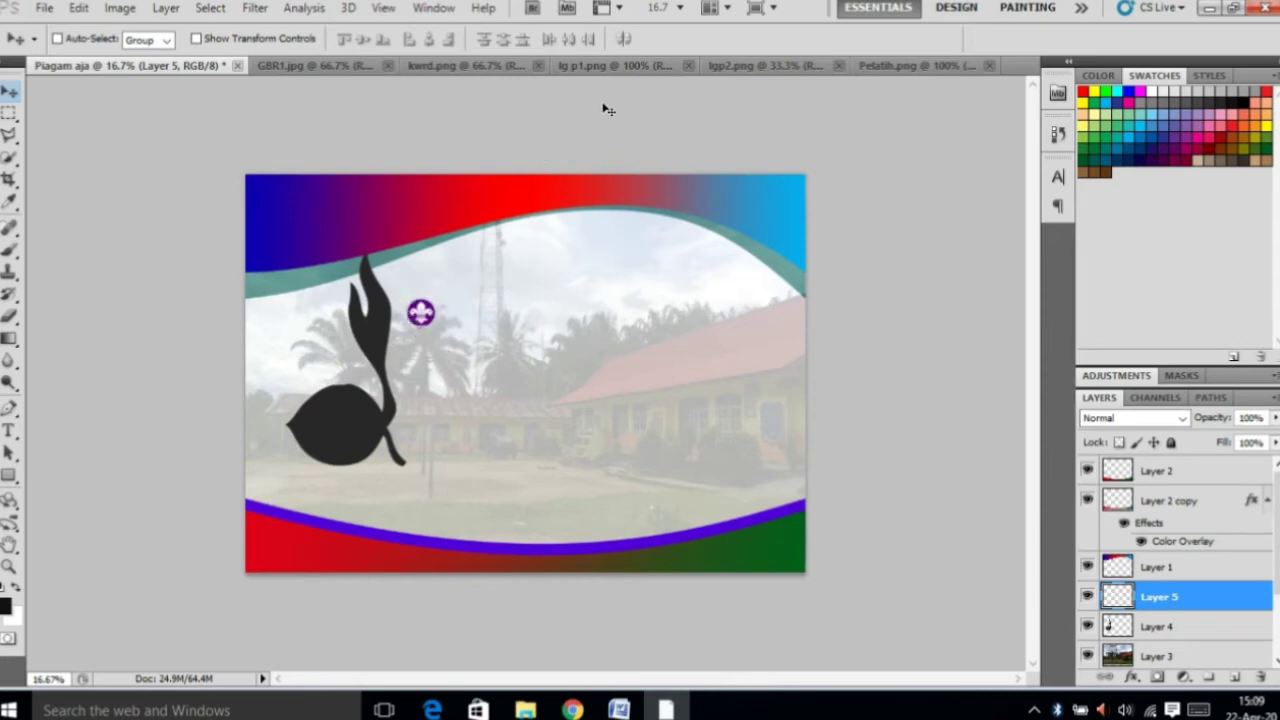
{"action": "left_click", "coordinate": [591, 66]}
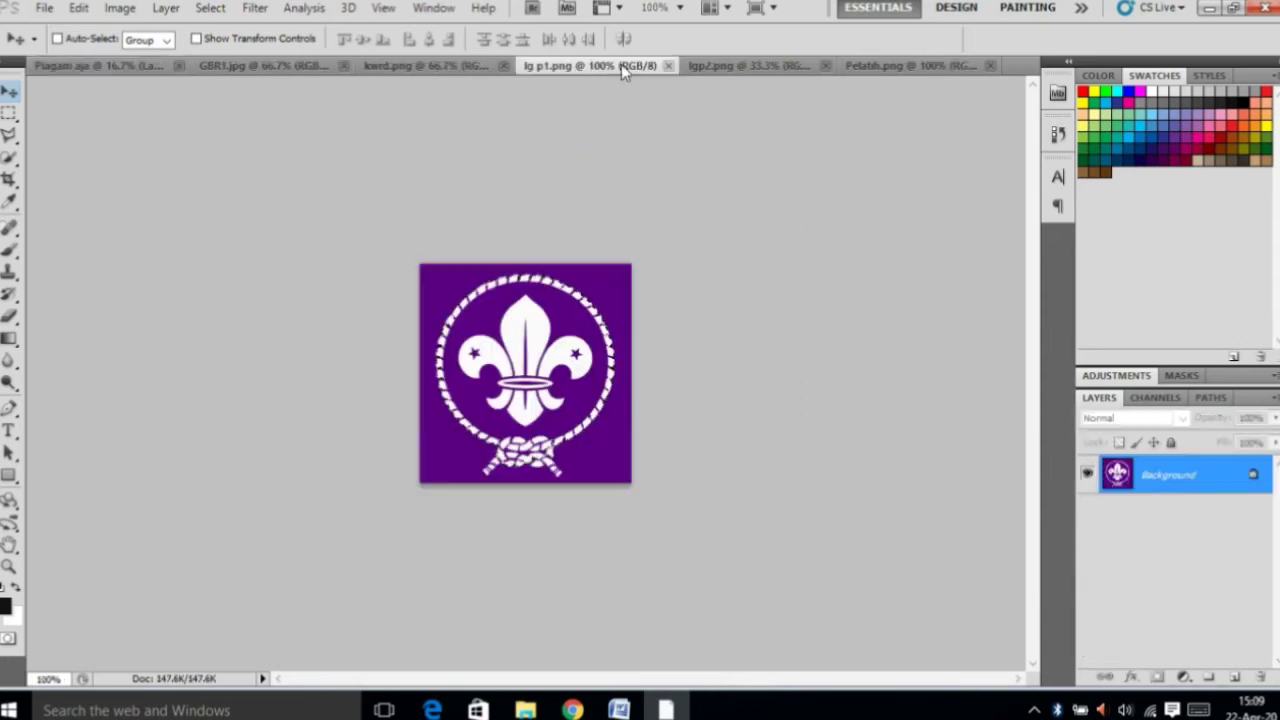
In kwrd.png, quick-select the white background and invert it to isolate the JAMBI shield.
{"action": "left_click", "coordinate": [756, 66]}
{"action": "left_click", "coordinate": [425, 66]}
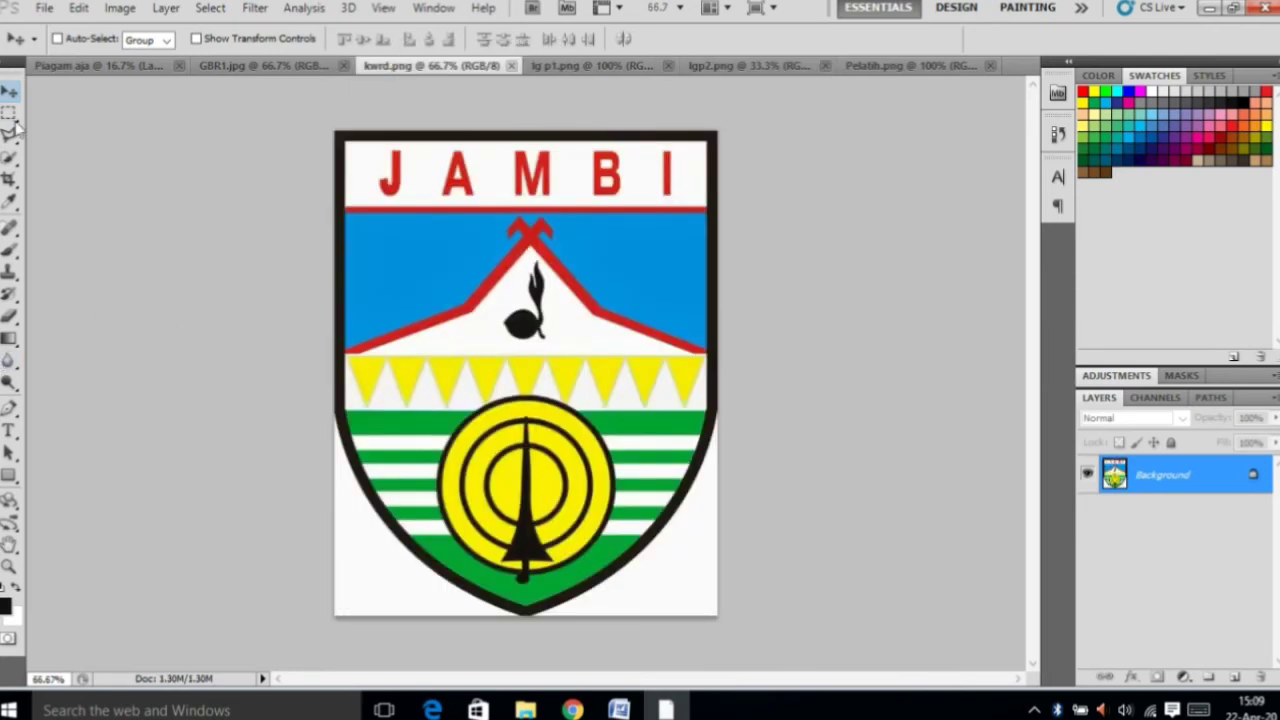
{"action": "left_click", "coordinate": [9, 157]}
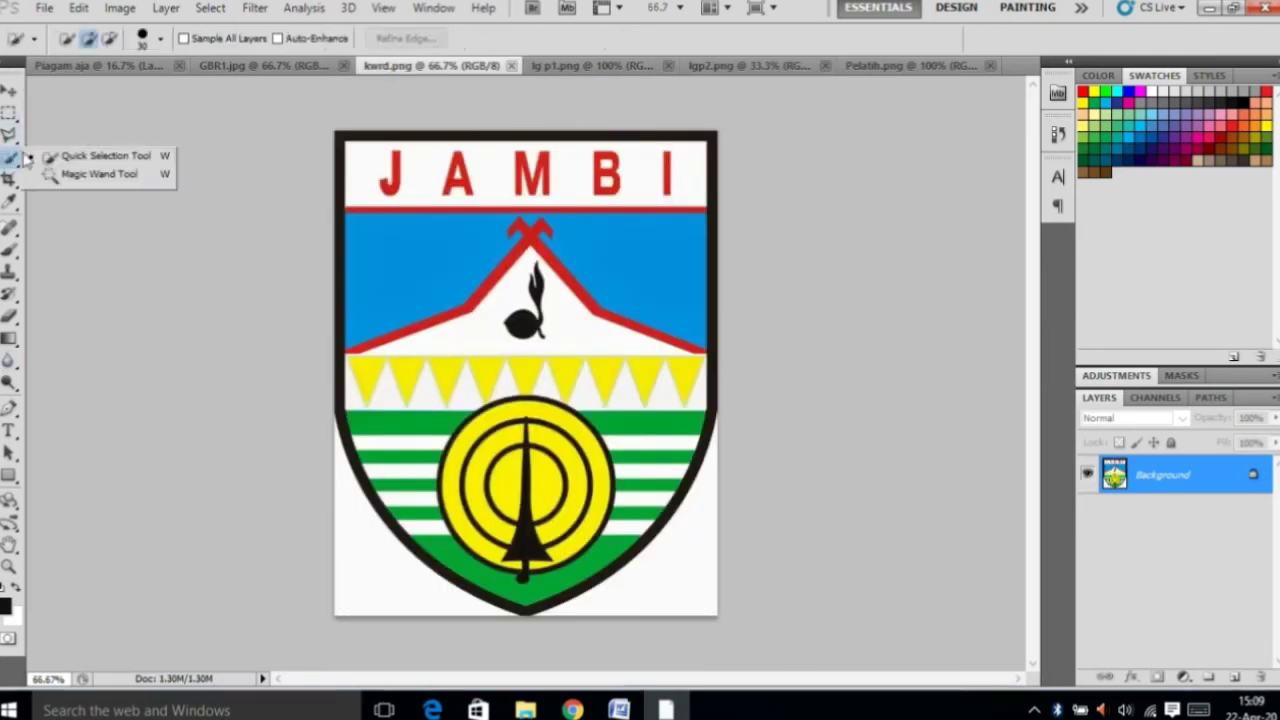
{"action": "left_click", "coordinate": [147, 160]}
{"action": "left_click_drag", "start_coordinate": [340, 546], "coordinate": [665, 593]}
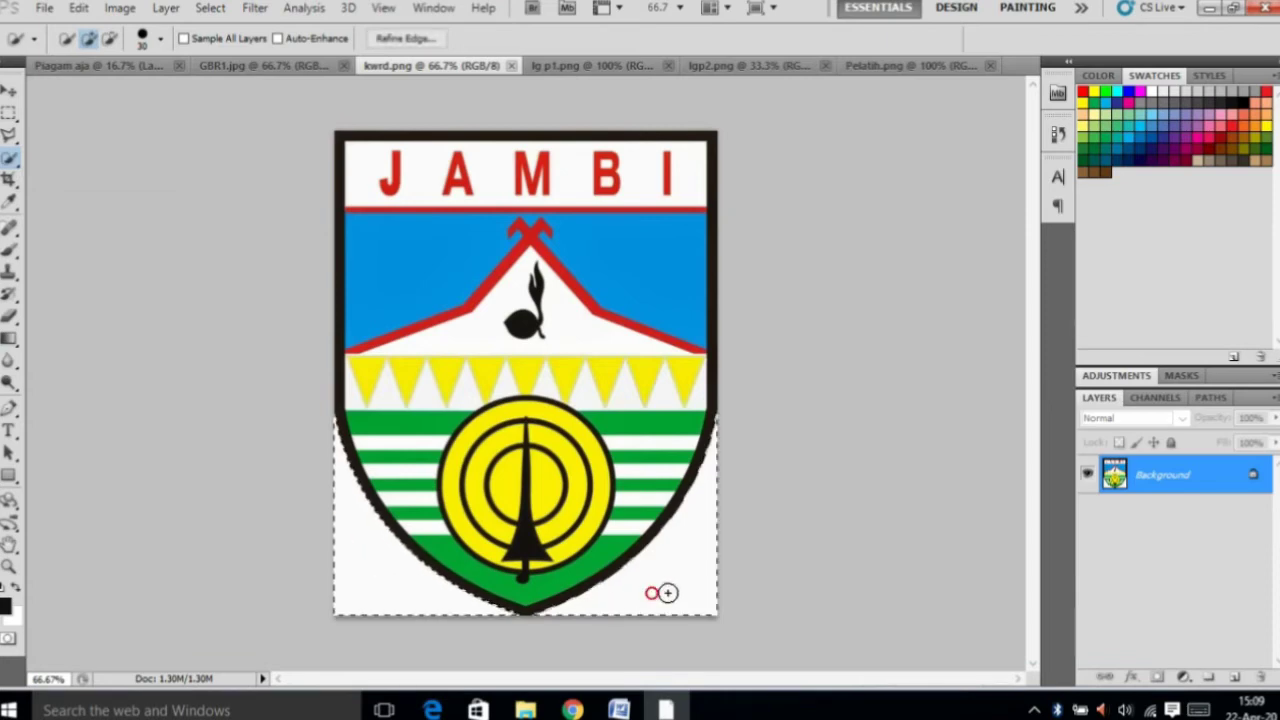
{"action": "right_click", "coordinate": [524, 348]}
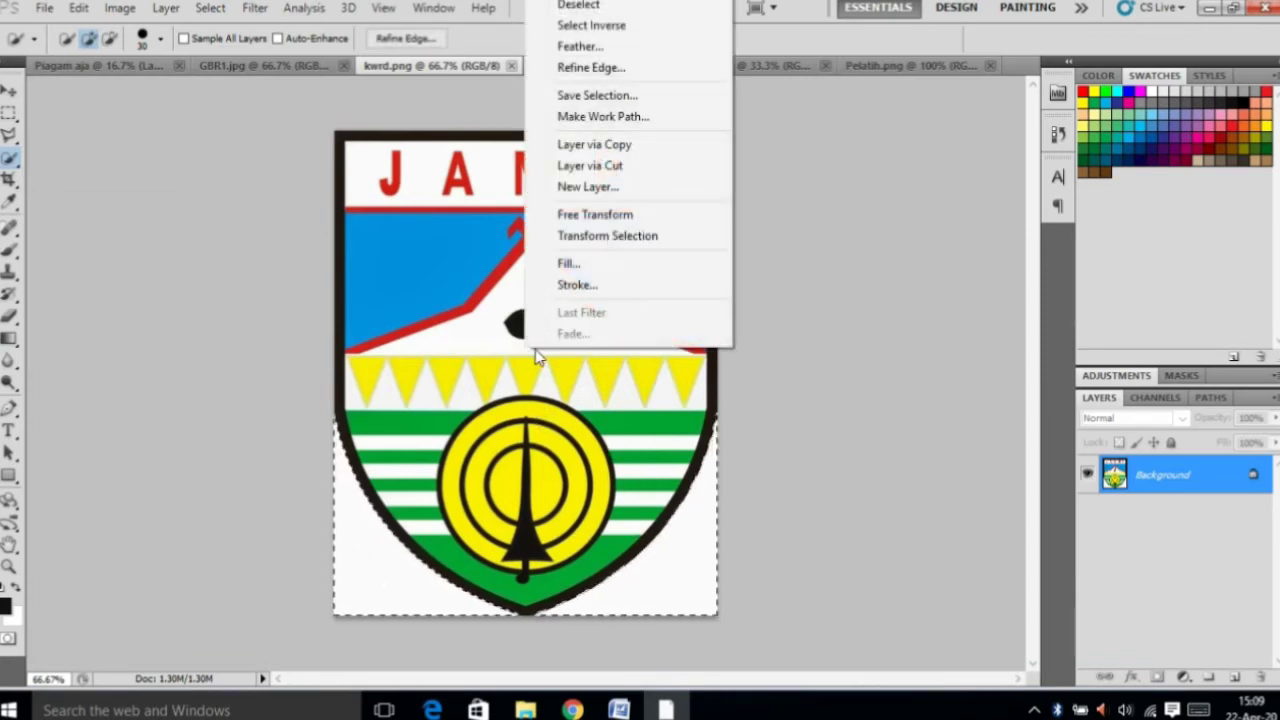
{"action": "left_click", "coordinate": [624, 26]}
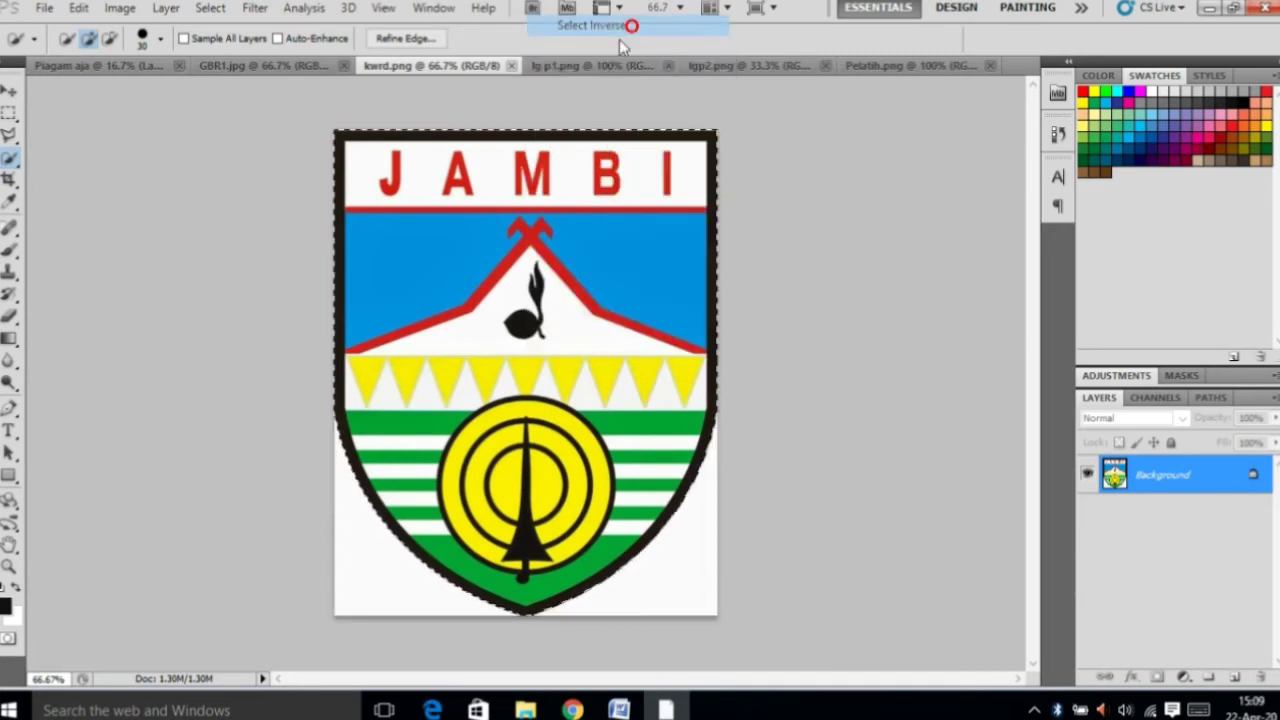
Drag the JAMBI shield onto the certificate as Layer 6.
{"action": "left_click", "coordinate": [8, 91]}
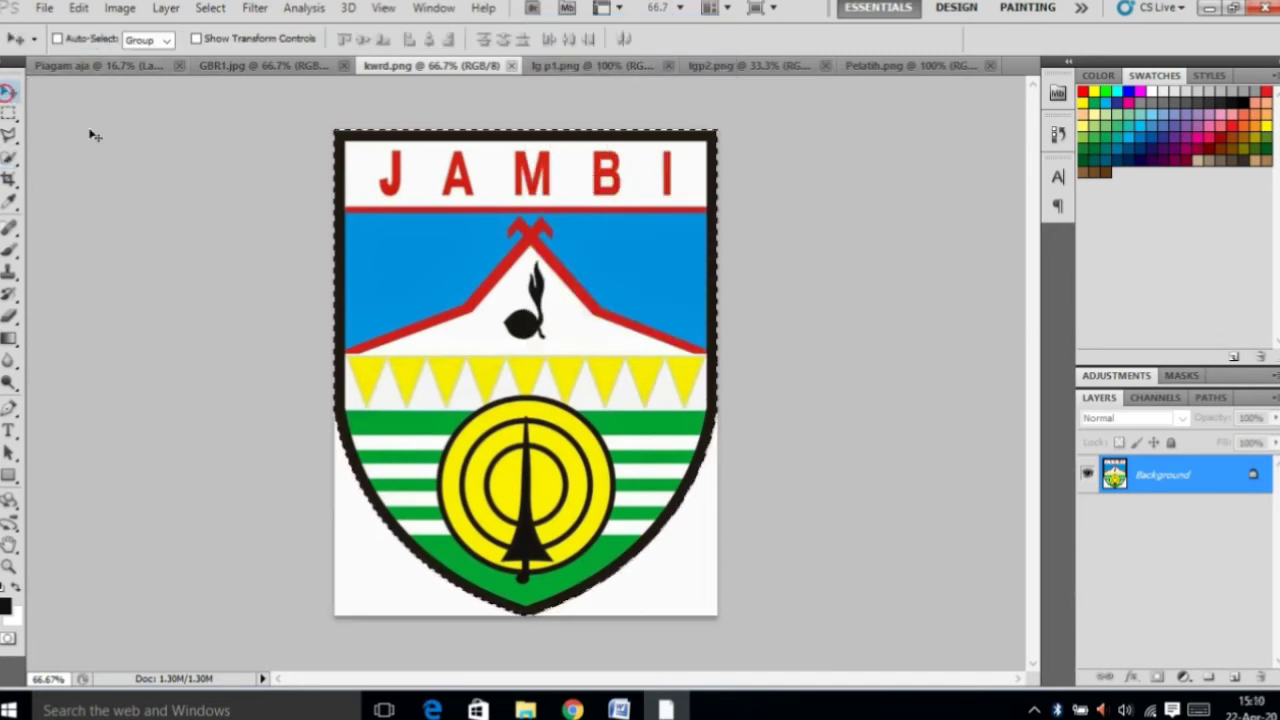
{"action": "mouse_move", "coordinate": [500, 366]}
{"action": "left_mouse_down"}
{"action": "mouse_move", "coordinate": [135, 63]}
{"action": "mouse_move", "coordinate": [497, 340]}
{"action": "mouse_move", "coordinate": [497, 373]}
{"action": "left_mouse_up"}
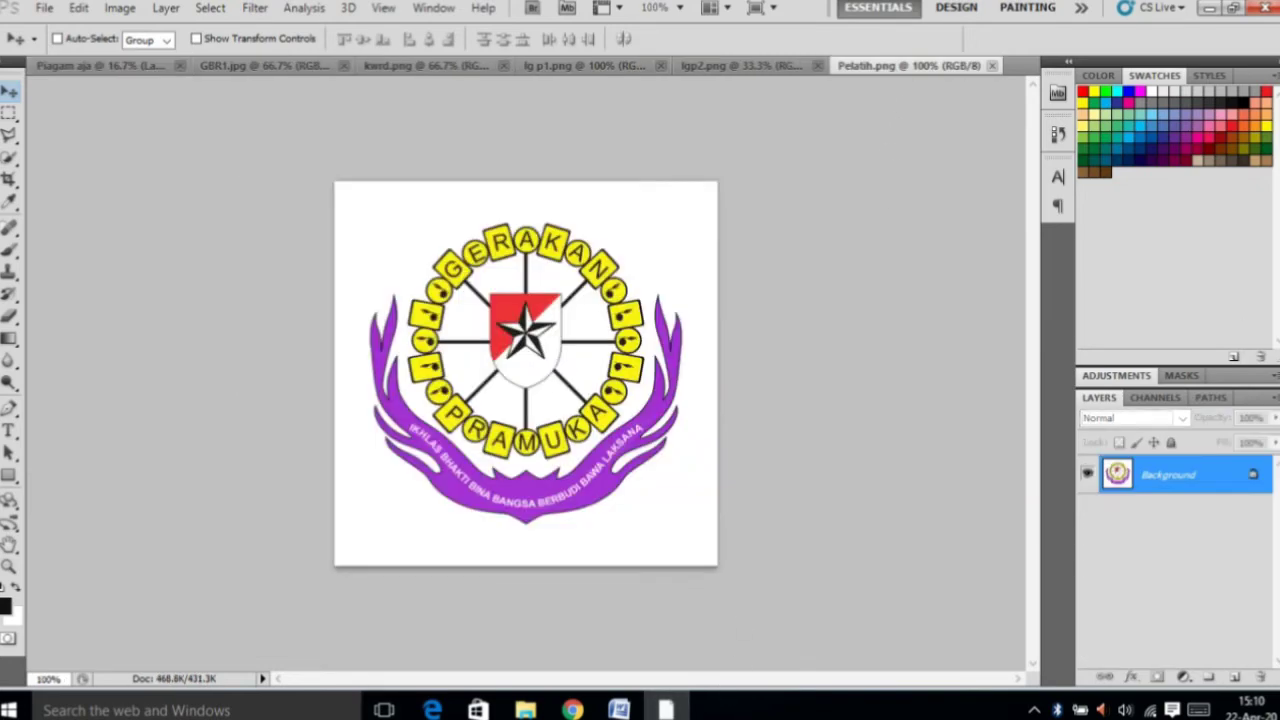
{"action": "left_click", "coordinate": [12, 159]}
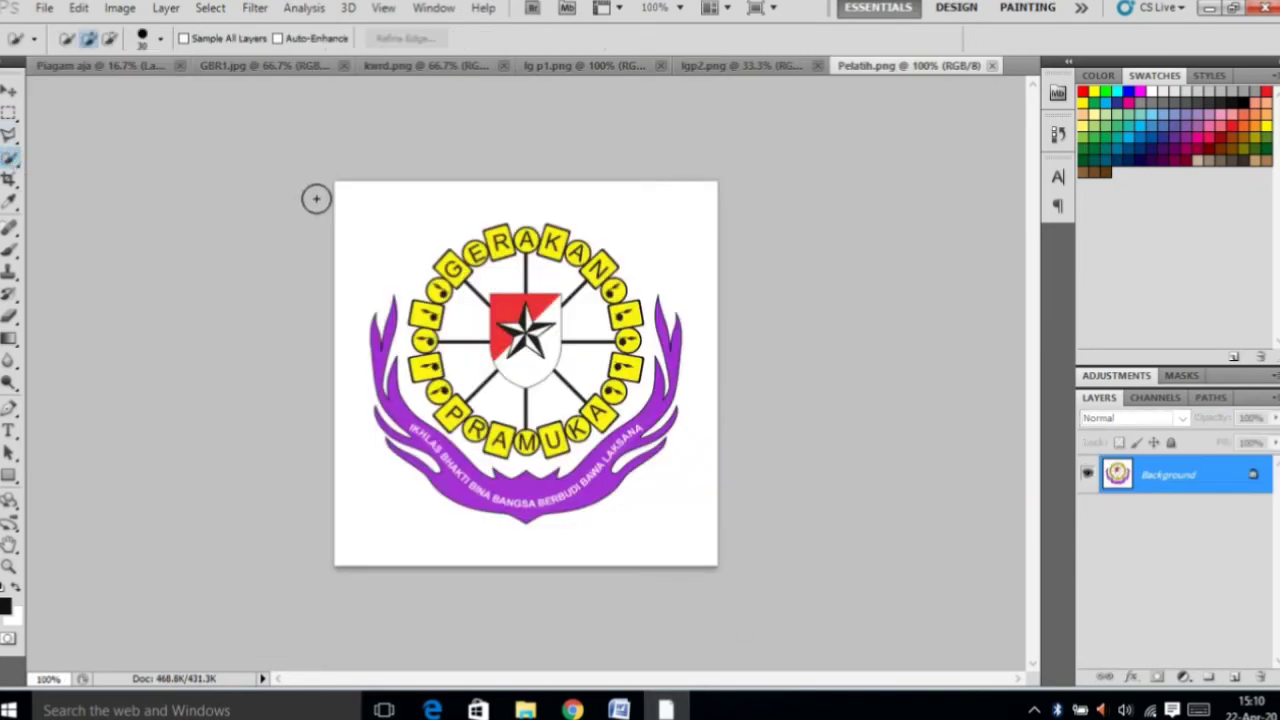
Cut the round Pelatih logo from its white background and drop it on the certificate as Layer 7.
{"action": "mouse_move", "coordinate": [374, 217]}
{"action": "left_mouse_down"}
{"action": "mouse_move", "coordinate": [335, 376]}
{"action": "mouse_move", "coordinate": [678, 561]}
{"action": "mouse_move", "coordinate": [723, 271]}
{"action": "left_mouse_up"}
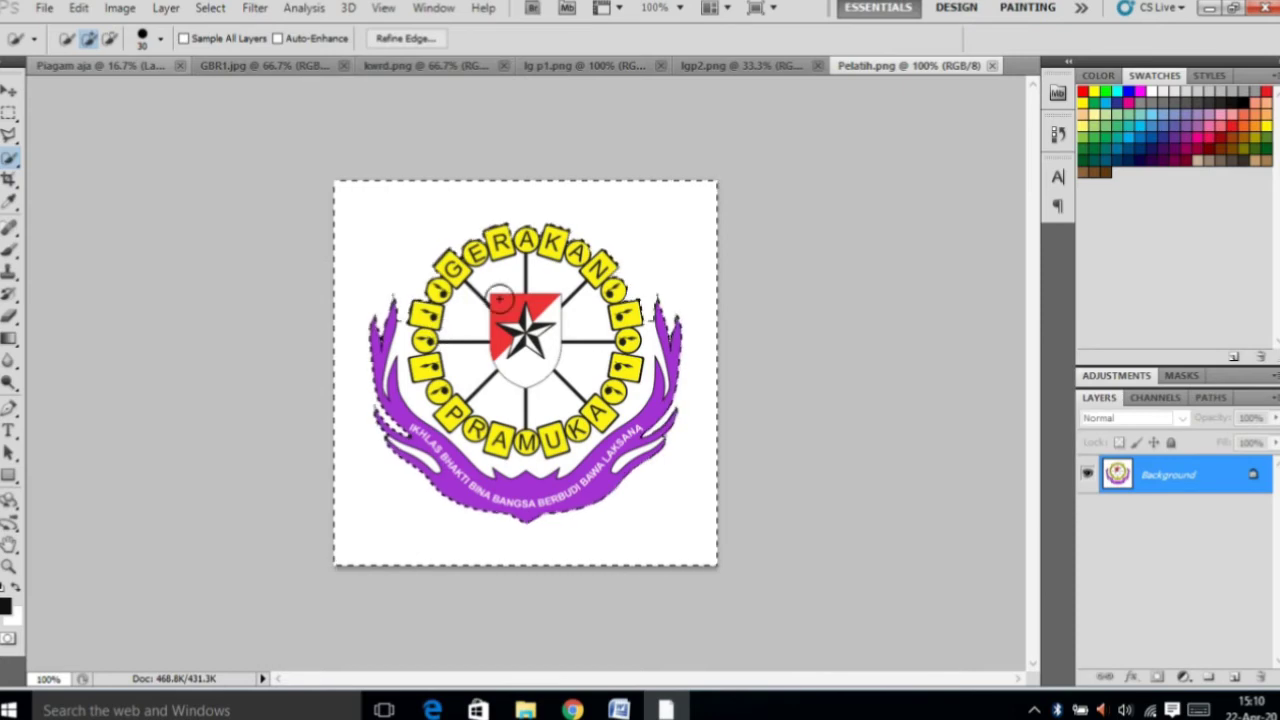
{"action": "right_click", "coordinate": [500, 300]}
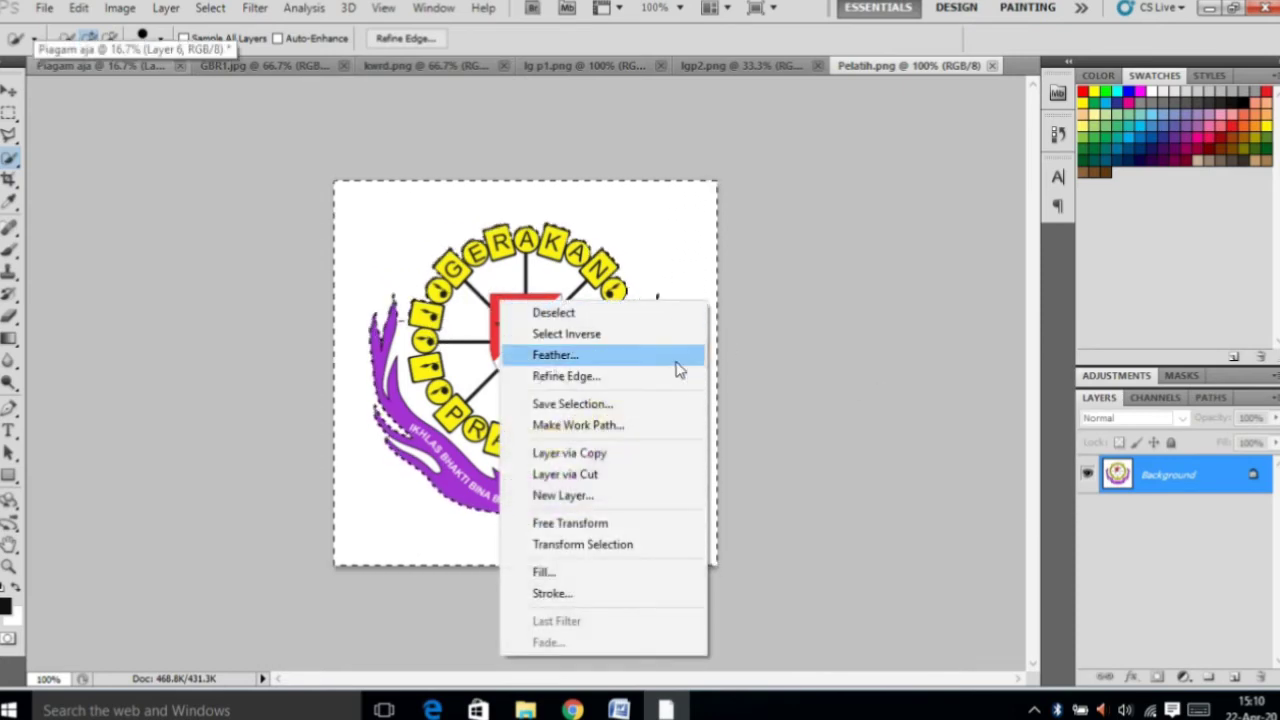
{"action": "left_click", "coordinate": [634, 334]}
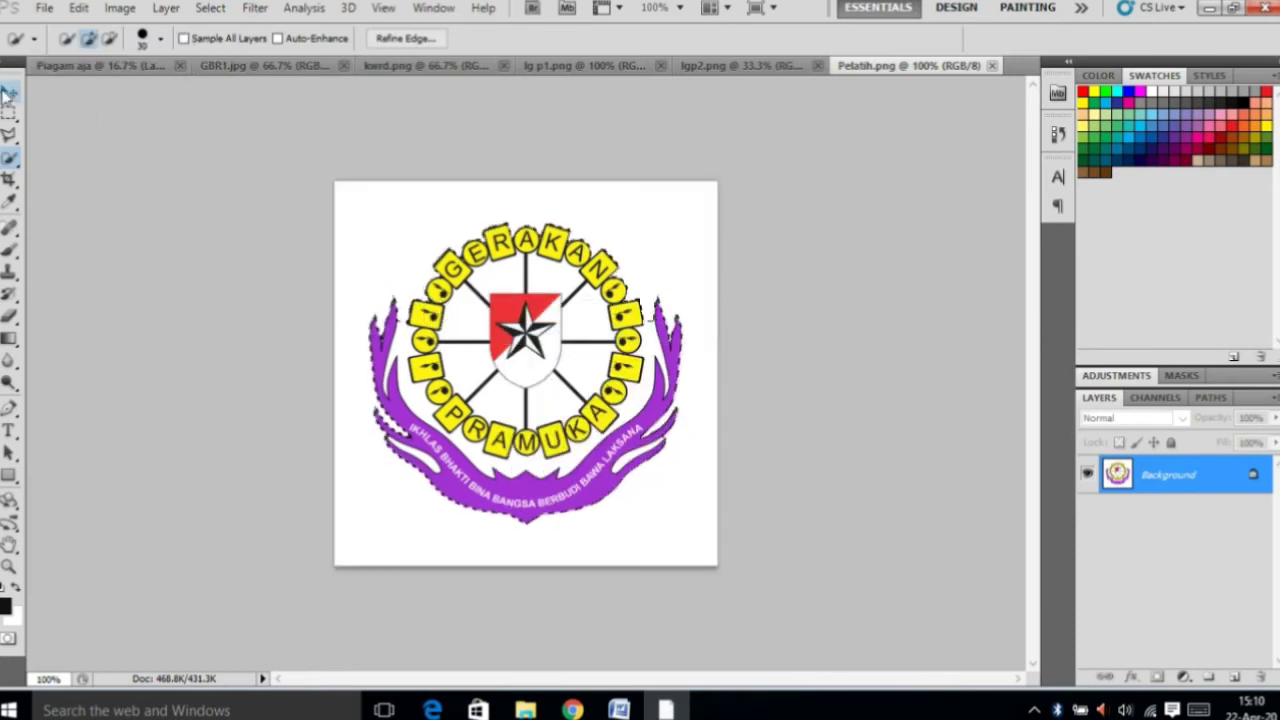
{"action": "key", "text": "v"}
{"action": "left_click_drag", "start_coordinate": [488, 299], "coordinate": [143, 144]}
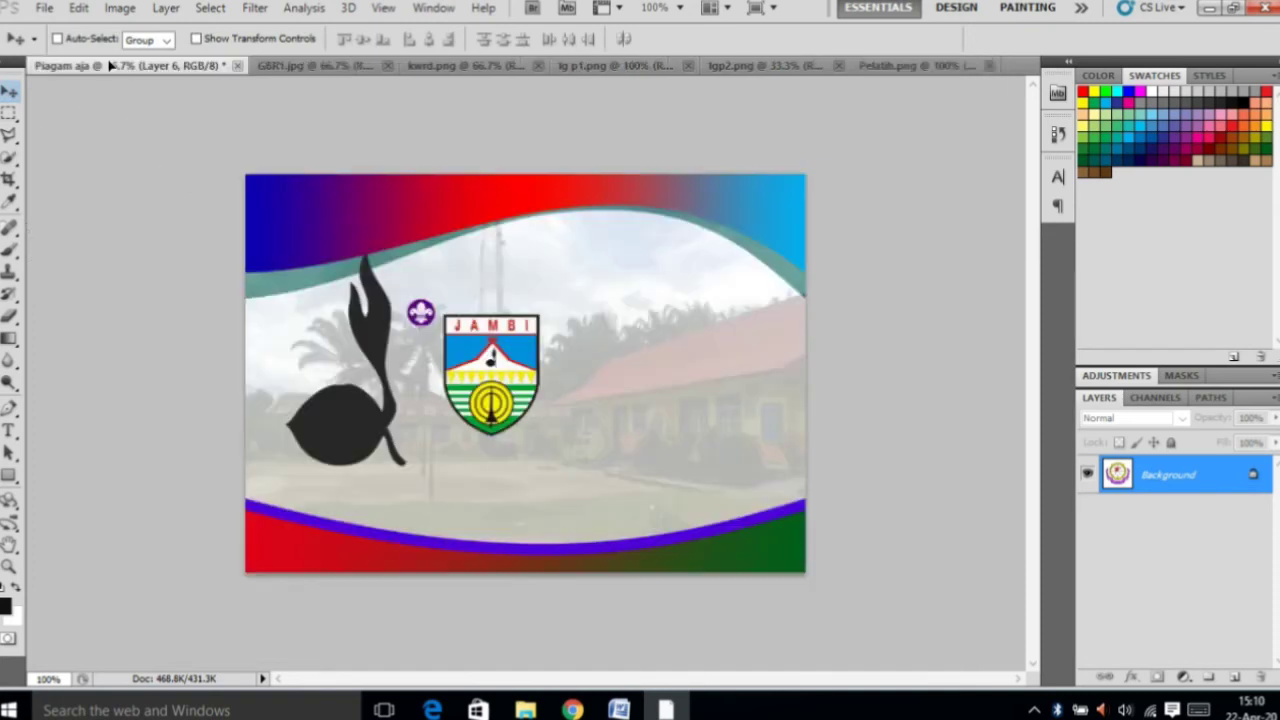
{"action": "left_click_drag", "start_coordinate": [110, 65], "coordinate": [568, 298]}
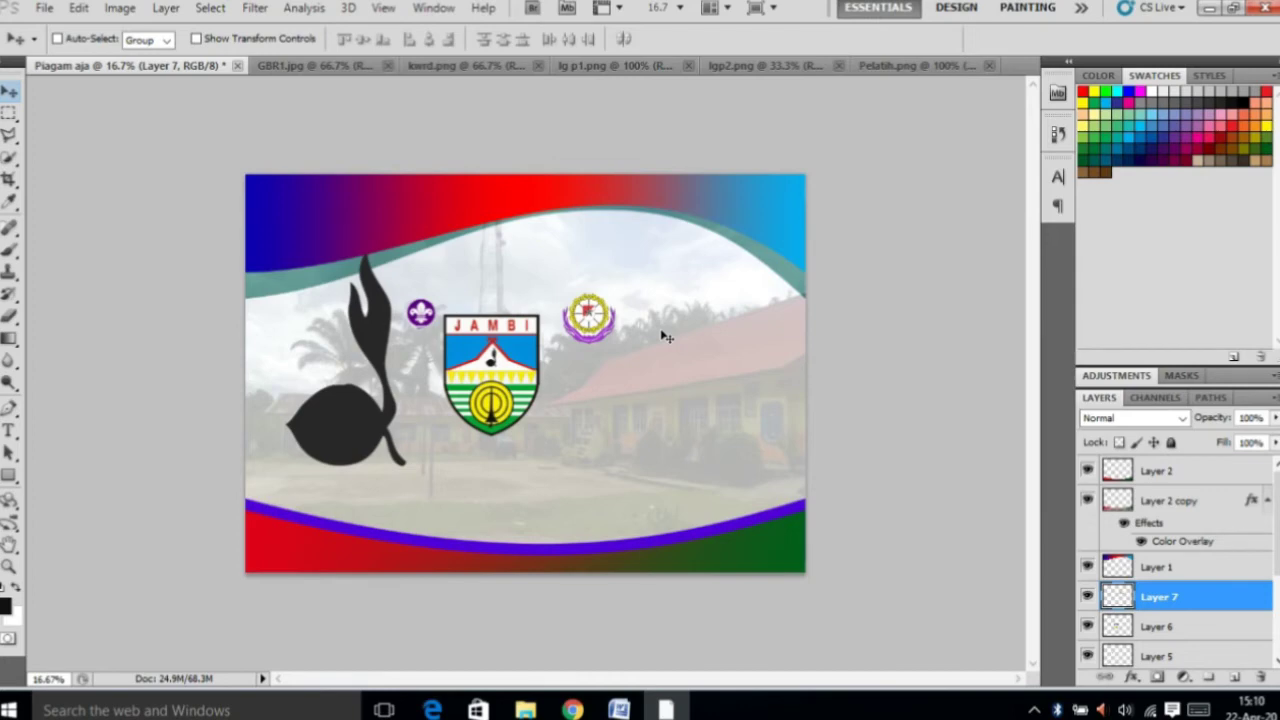
Shift the trainer logo, apply the silhouette resize, and move the purple emblem top left.
{"action": "mouse_move", "coordinate": [592, 322]}
{"action": "left_mouse_down"}
{"action": "mouse_move", "coordinate": [660, 300]}
{"action": "mouse_move", "coordinate": [735, 235]}
{"action": "mouse_move", "coordinate": [706, 296]}
{"action": "mouse_move", "coordinate": [598, 352]}
{"action": "left_mouse_up"}
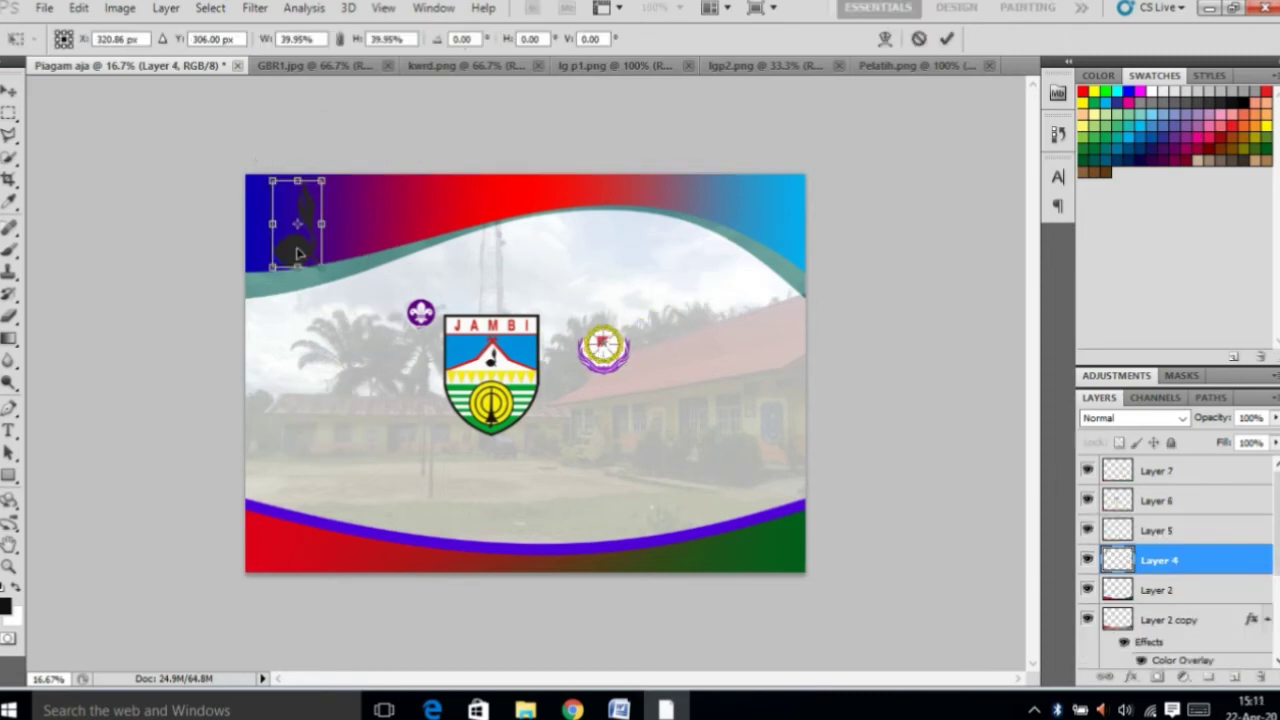
{"action": "key", "text": "Return"}
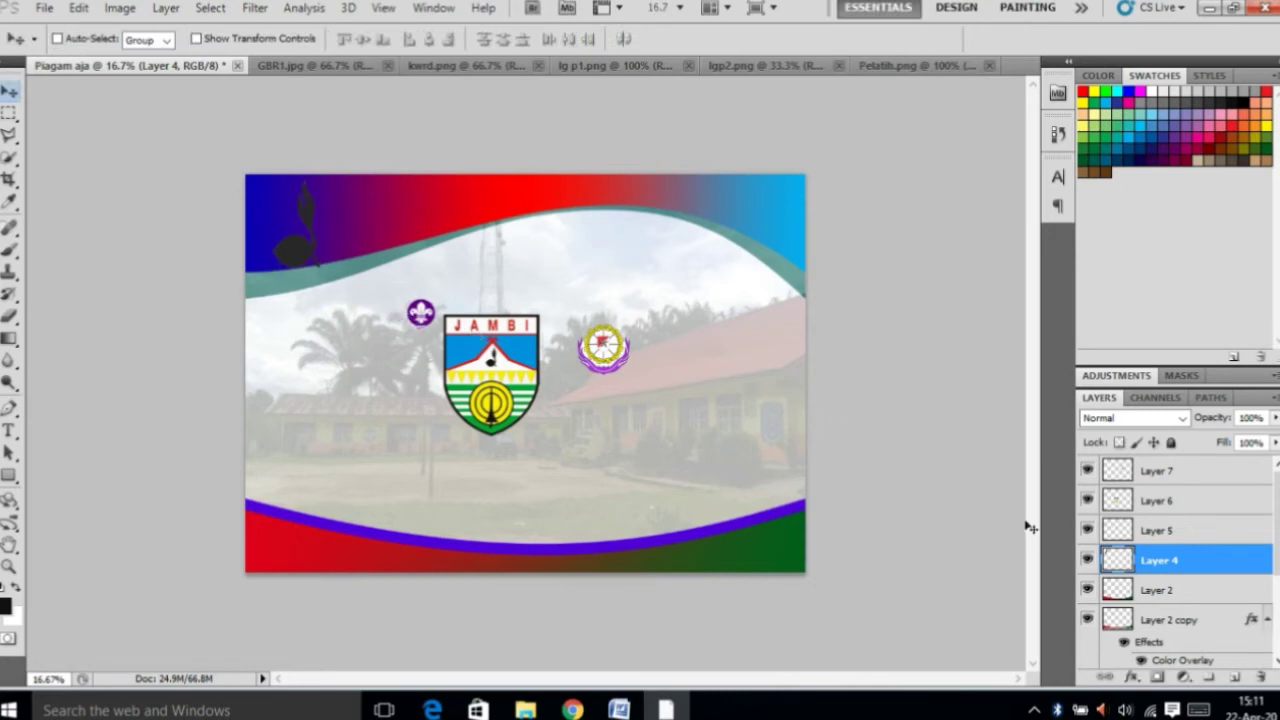
{"action": "left_click", "coordinate": [1119, 530]}
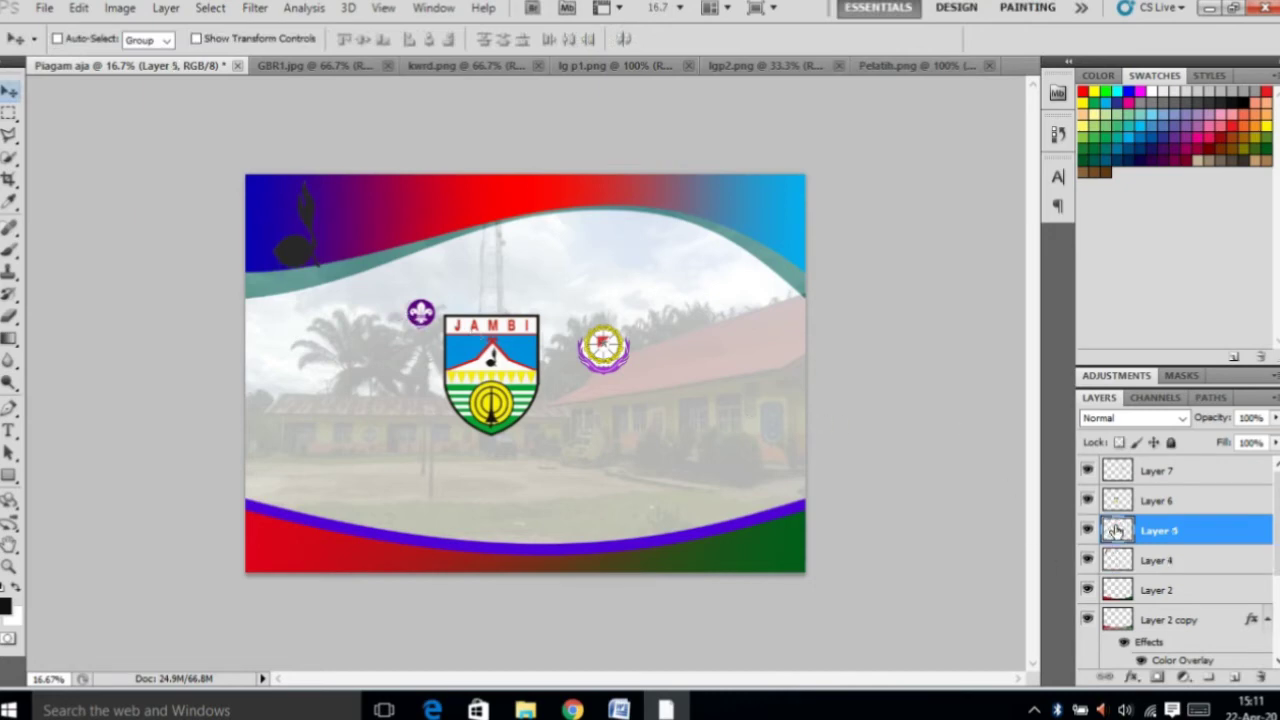
{"action": "left_click_drag", "start_coordinate": [421, 316], "coordinate": [351, 211]}
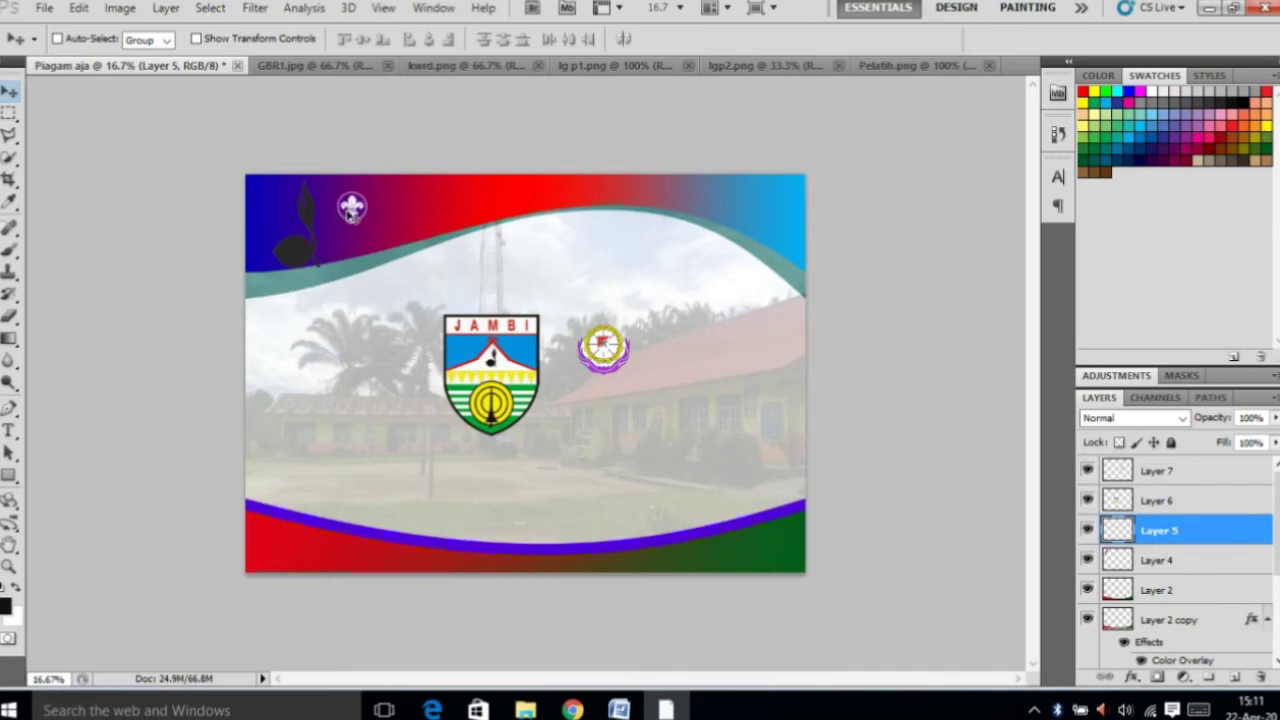
Enlarge the purple scout emblem to about 240%, zoom in, and bring up the Word wording.
{"action": "key", "text": "ctrl+t"}
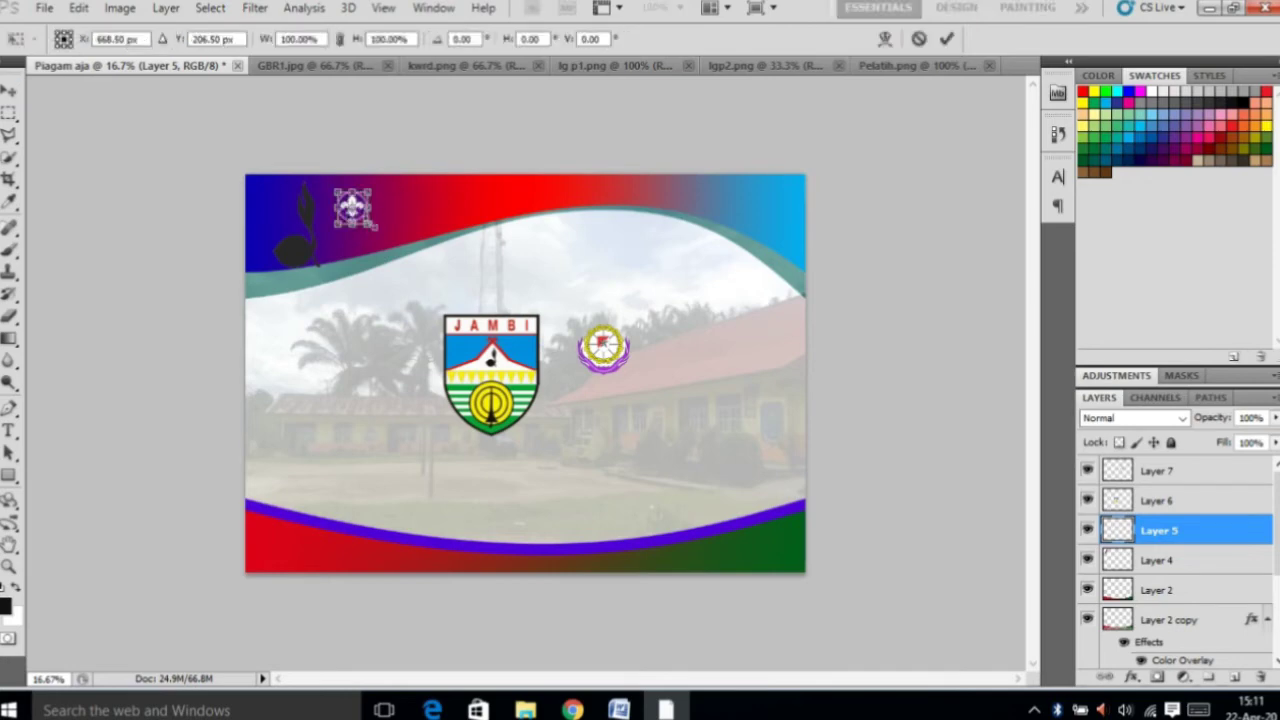
{"action": "mouse_move", "coordinate": [370, 231]}
{"action": "left_mouse_down"}
{"action": "mouse_move", "coordinate": [392, 278]}
{"action": "mouse_move", "coordinate": [408, 267]}
{"action": "left_mouse_up"}
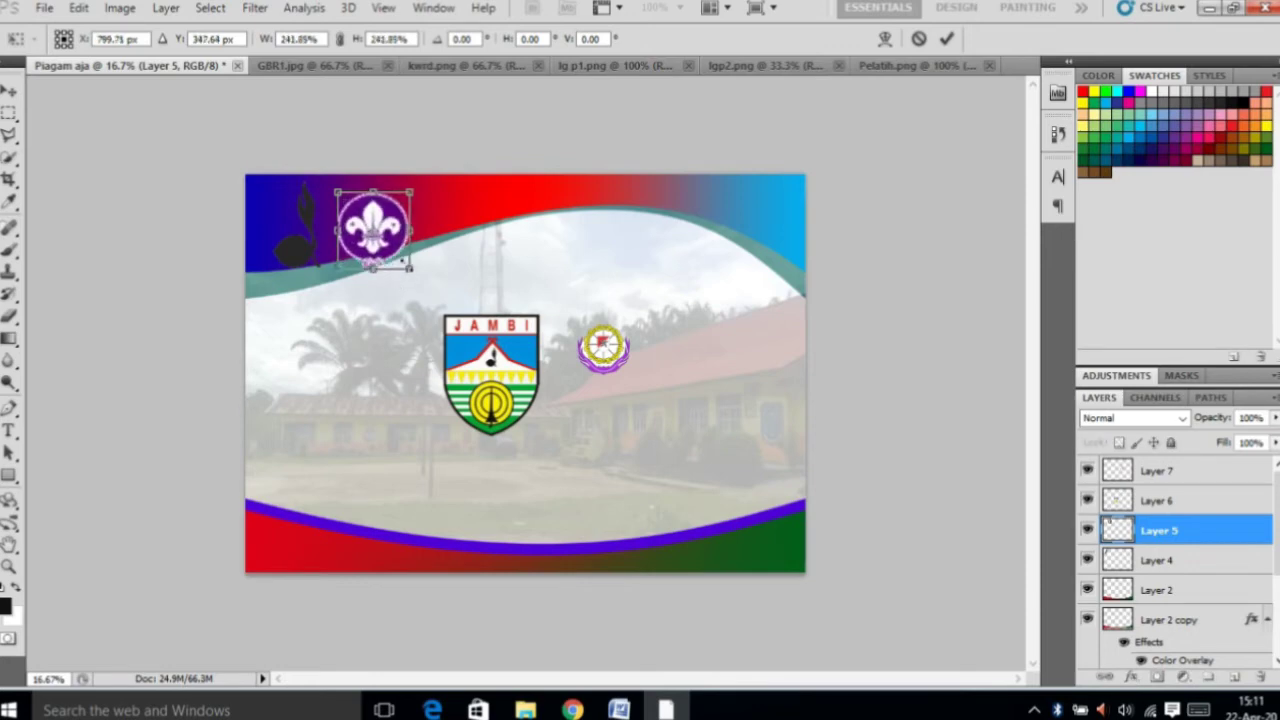
{"action": "key", "text": "Return"}
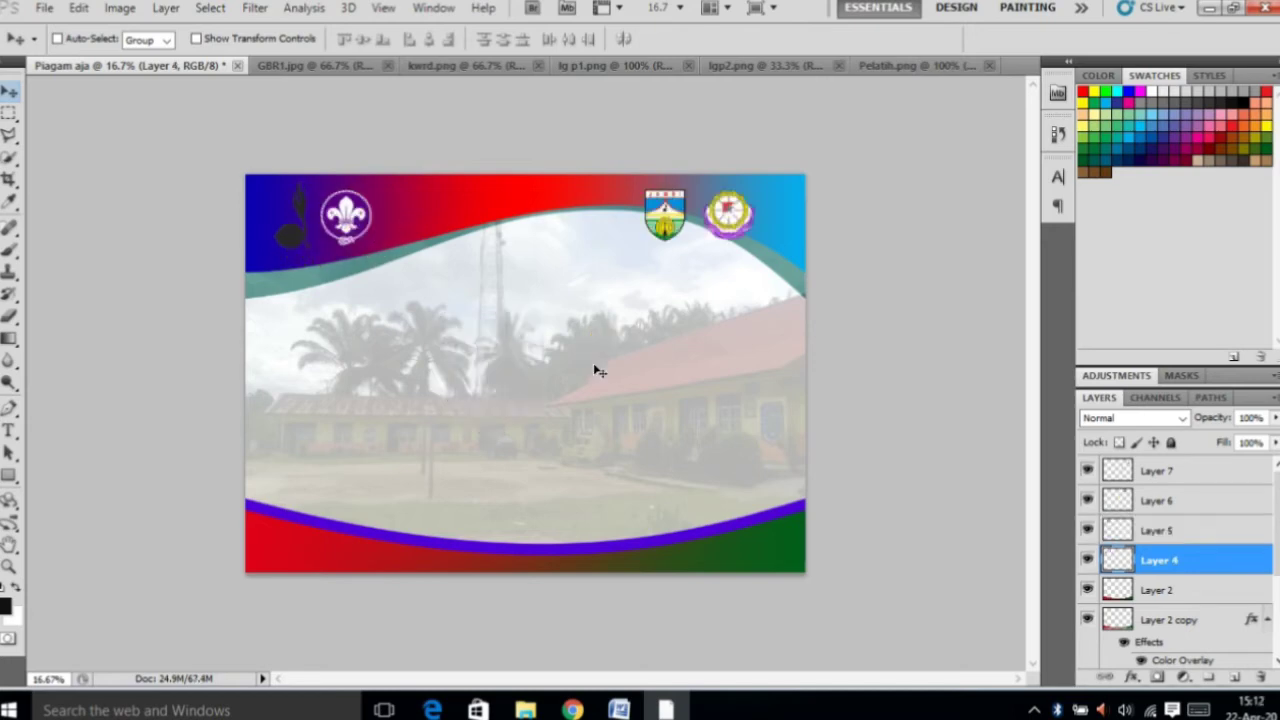
{"action": "key", "text": "ctrl+plus"}
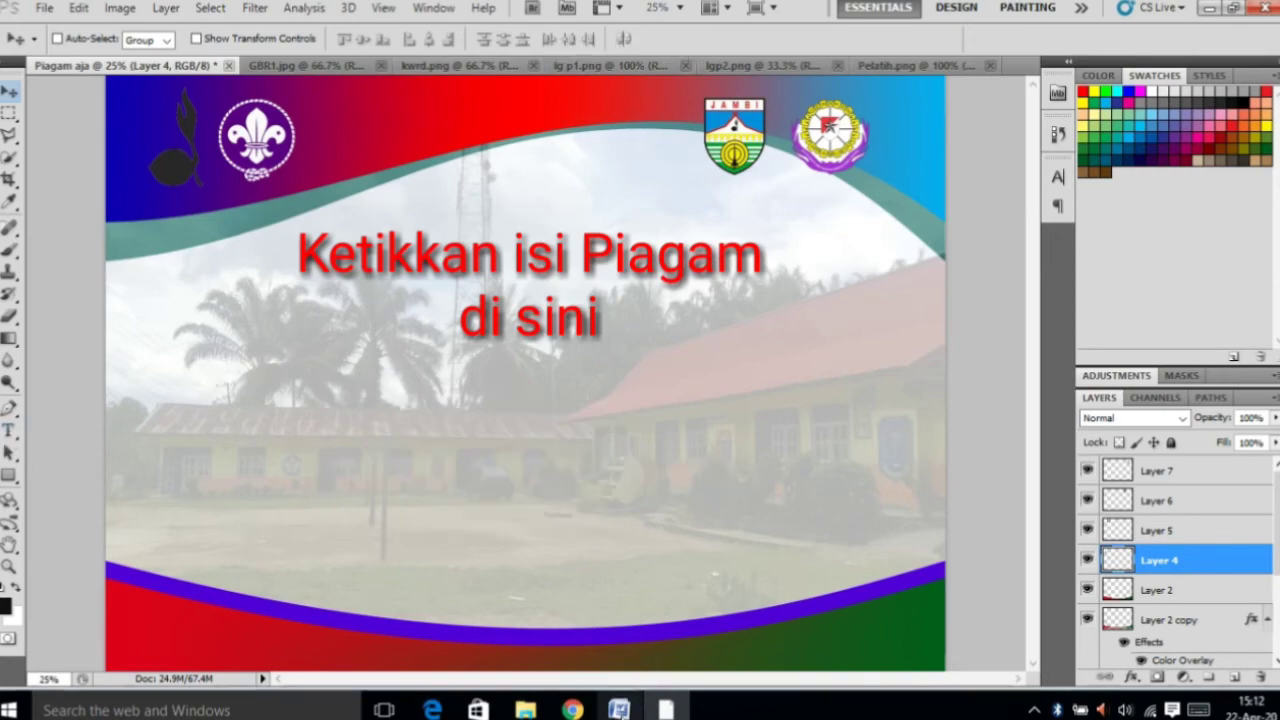
{"action": "left_click", "coordinate": [620, 708]}
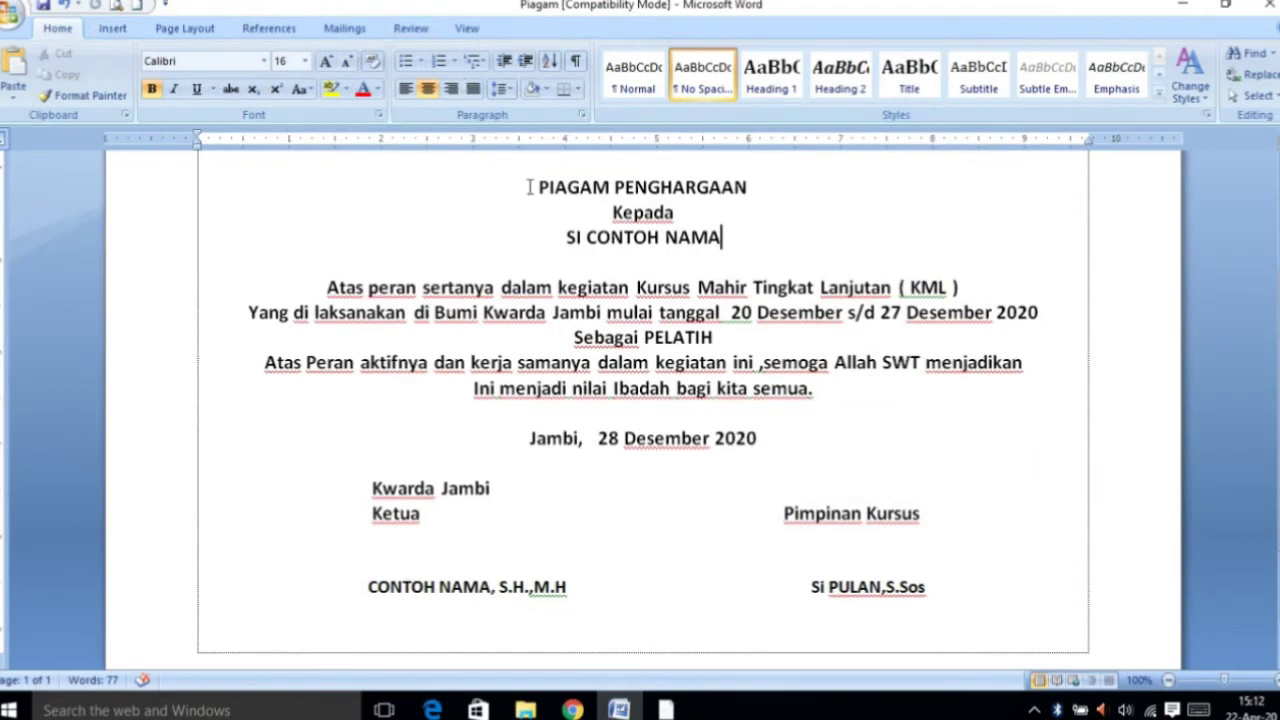
Select all the Piagam text in Word, including the heading, and copy it.
{"action": "left_click_drag", "start_coordinate": [529, 187], "coordinate": [970, 587]}
{"action": "right_click", "coordinate": [607, 310]}
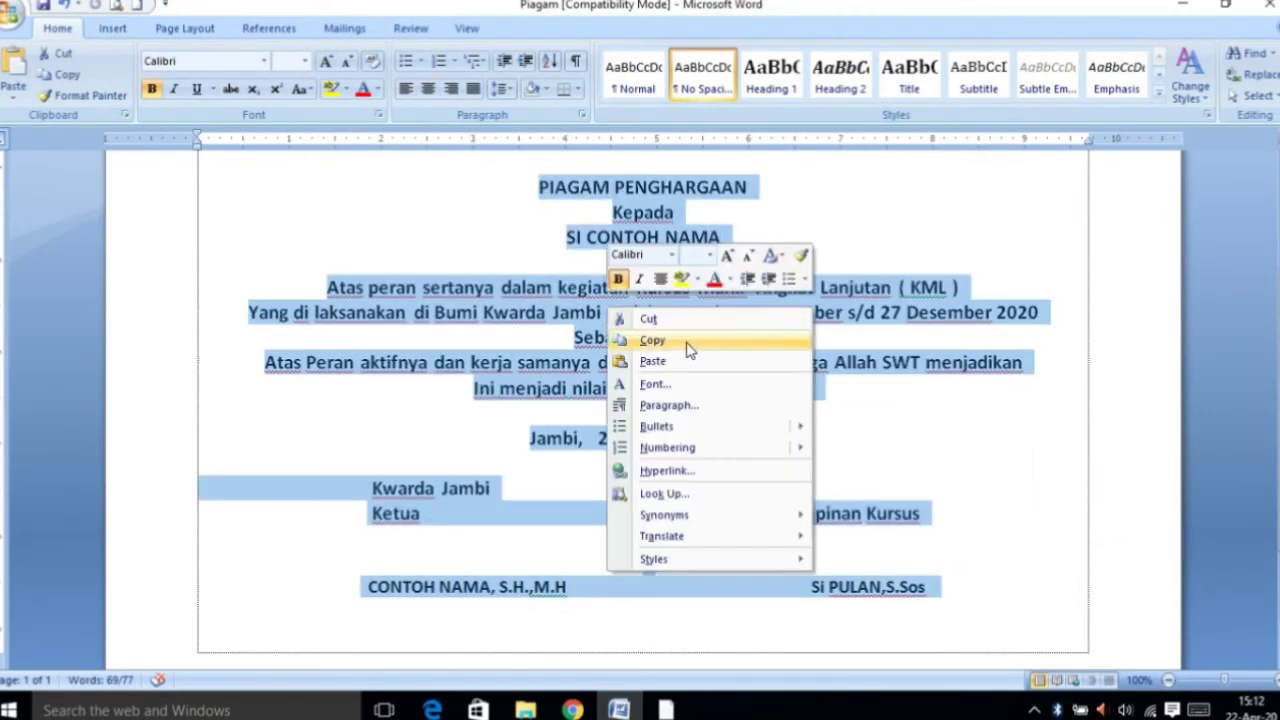
{"action": "scroll", "coordinate": [437, 314], "scroll_direction": "up", "scroll_amount": 3}
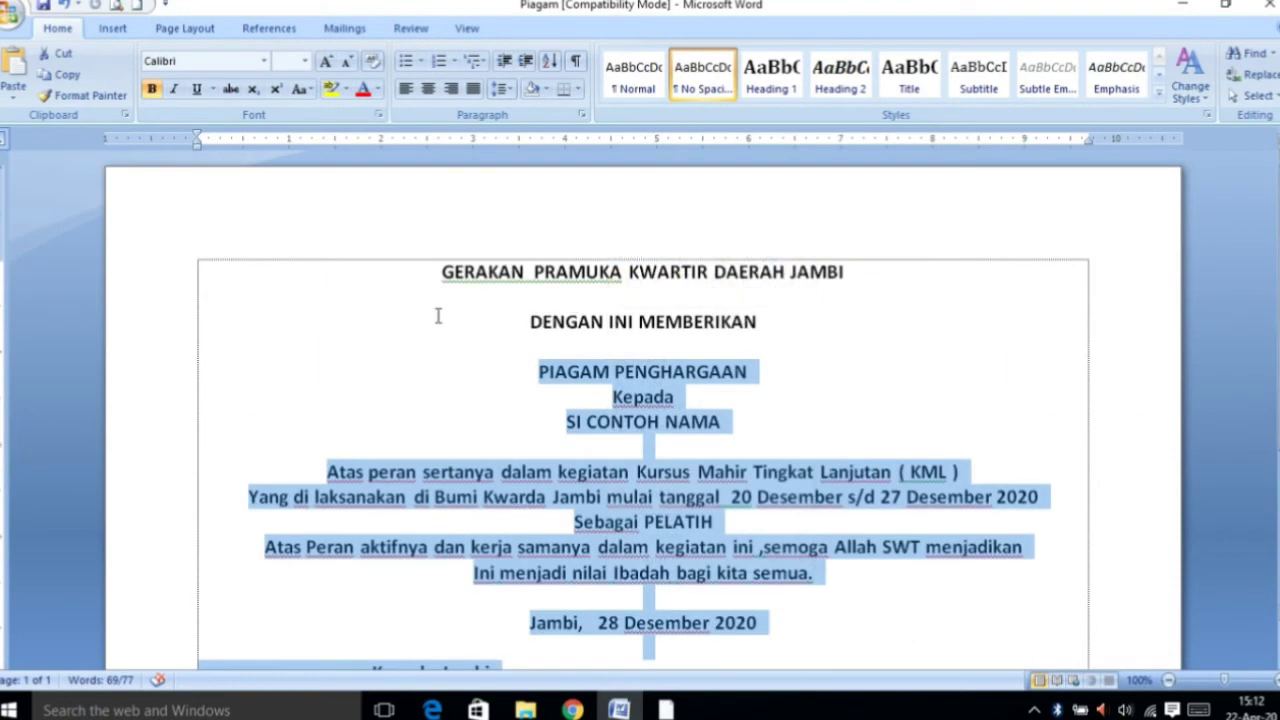
{"action": "mouse_move", "coordinate": [437, 268]}
{"action": "left_mouse_down"}
{"action": "mouse_move", "coordinate": [800, 658]}
{"action": "mouse_move", "coordinate": [930, 622]}
{"action": "left_mouse_up"}
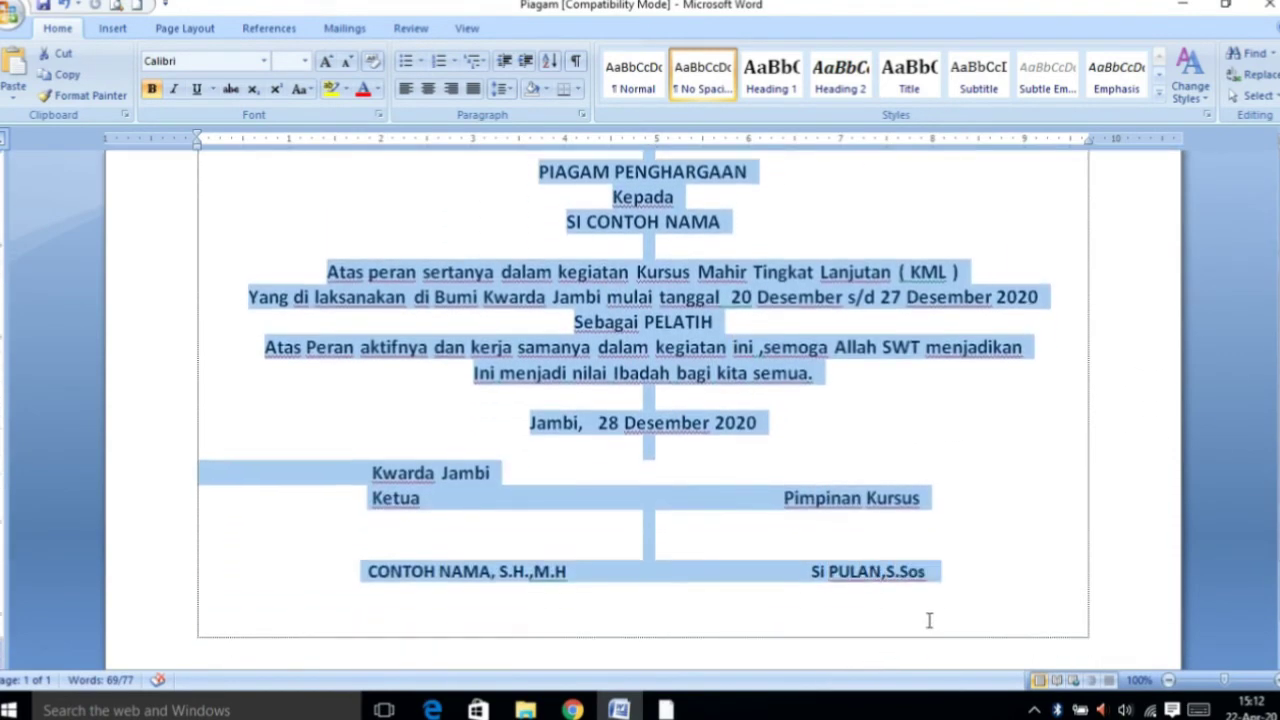
{"action": "right_click", "coordinate": [650, 357]}
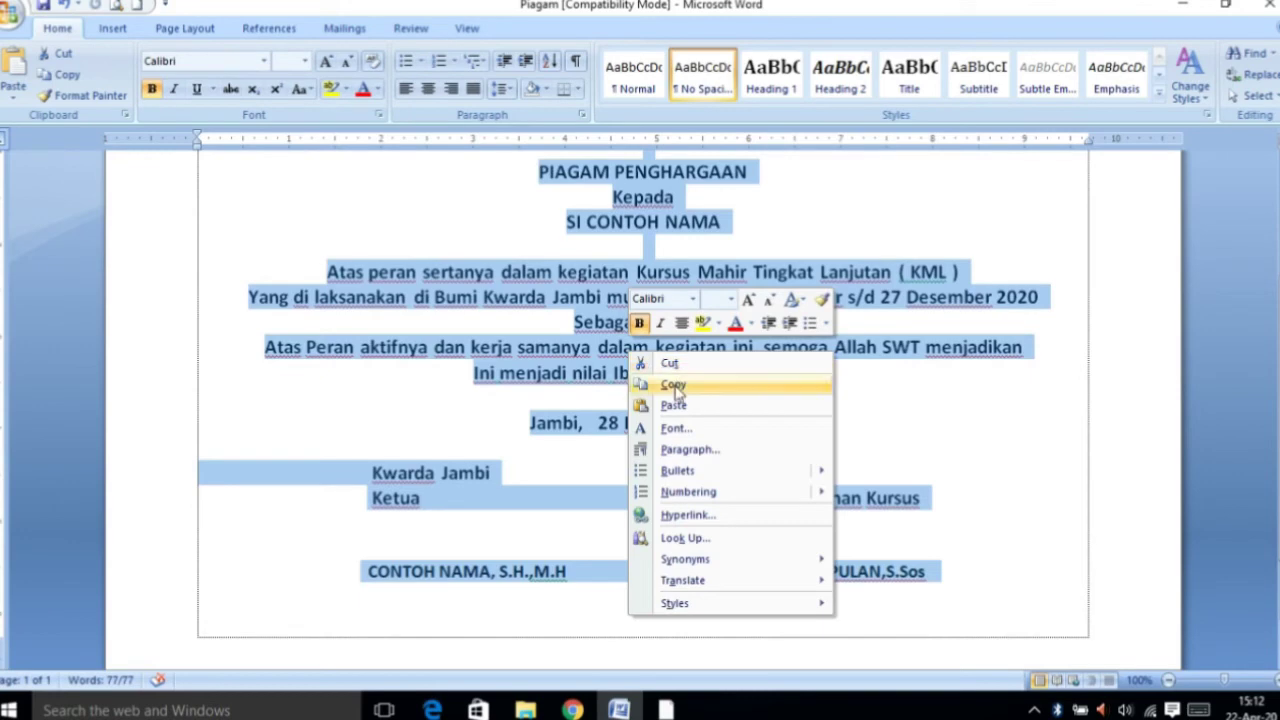
{"action": "left_click", "coordinate": [675, 386]}
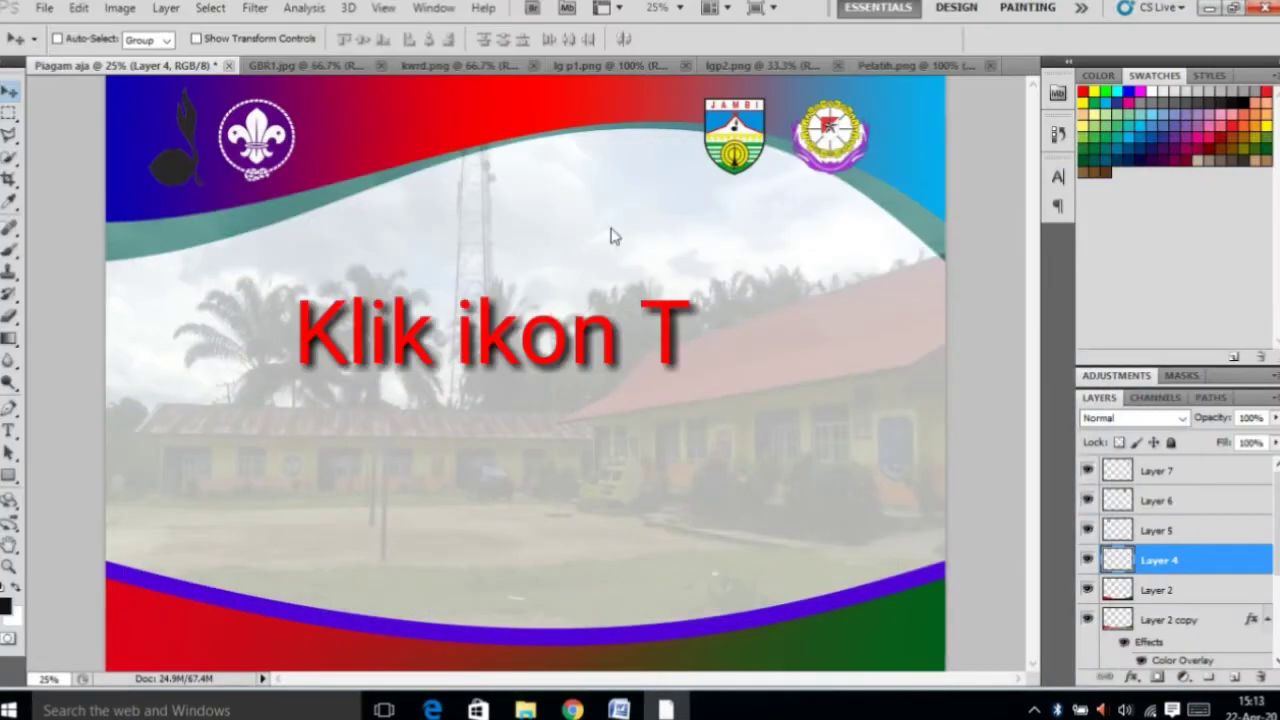
Paste the copied certificate wording as a new text block on the certificate.
{"action": "left_click", "coordinate": [9, 431]}
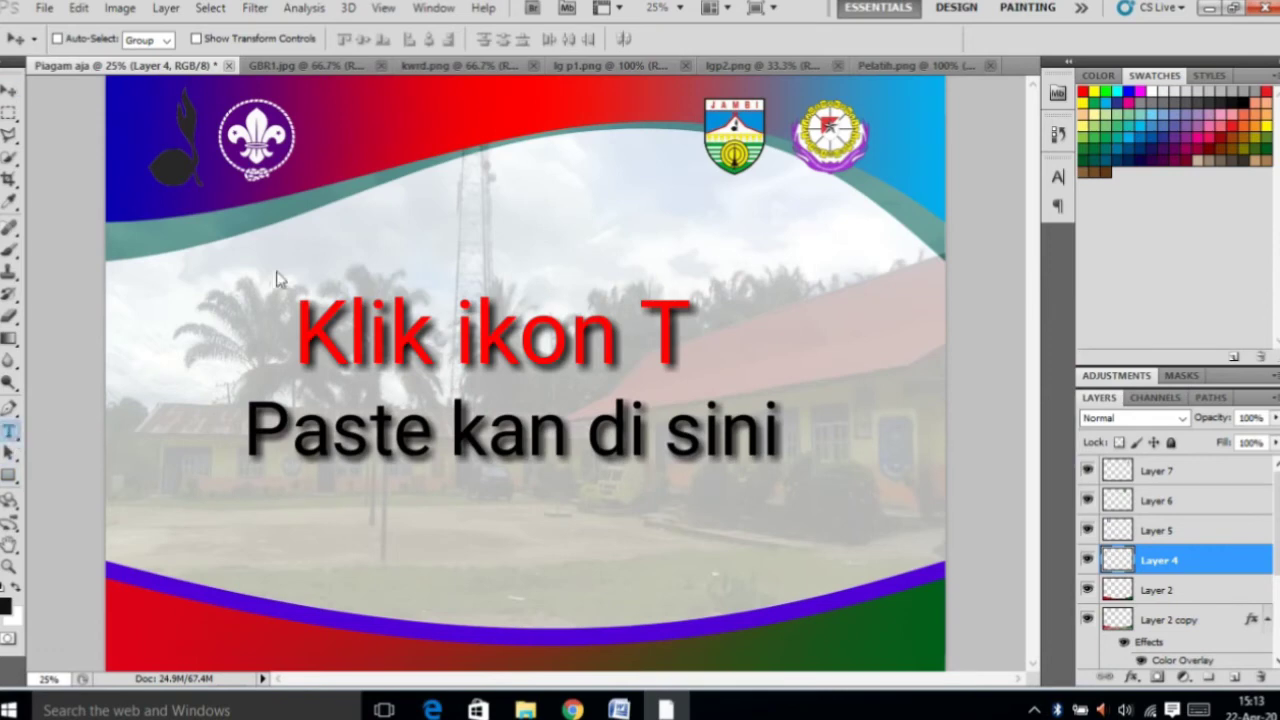
{"action": "left_click", "coordinate": [9, 431]}
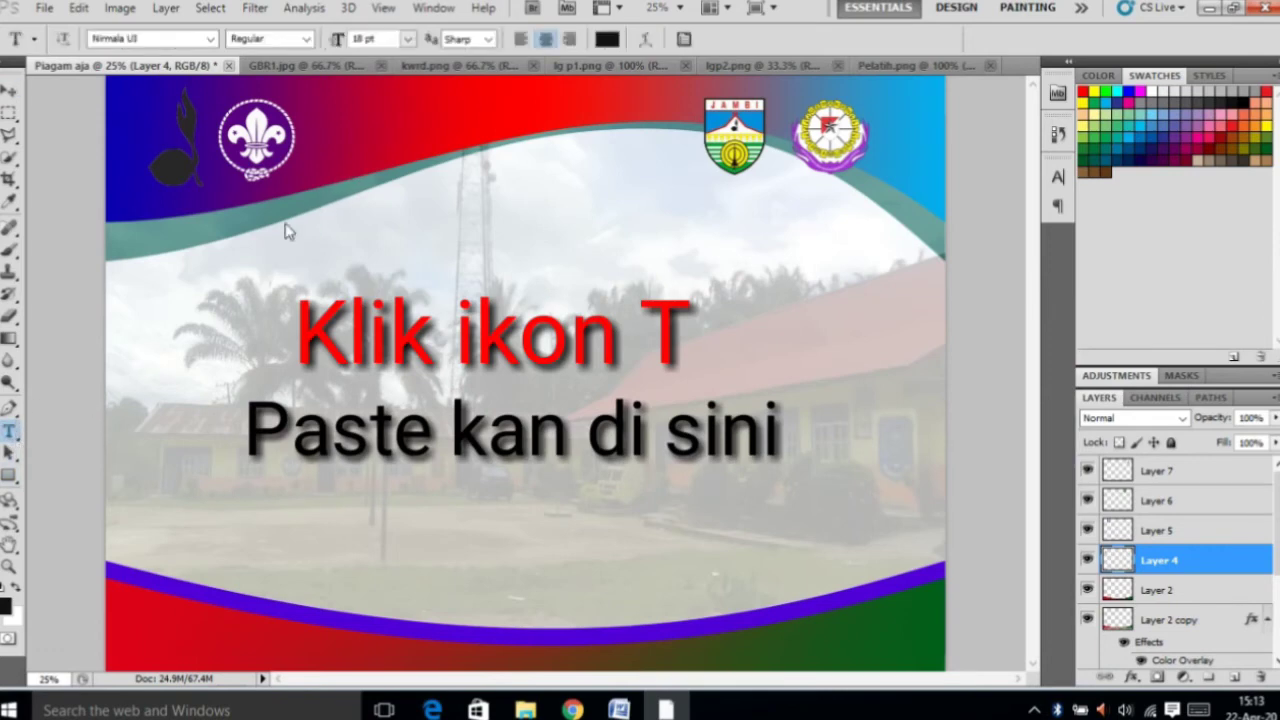
{"action": "left_click", "coordinate": [326, 200]}
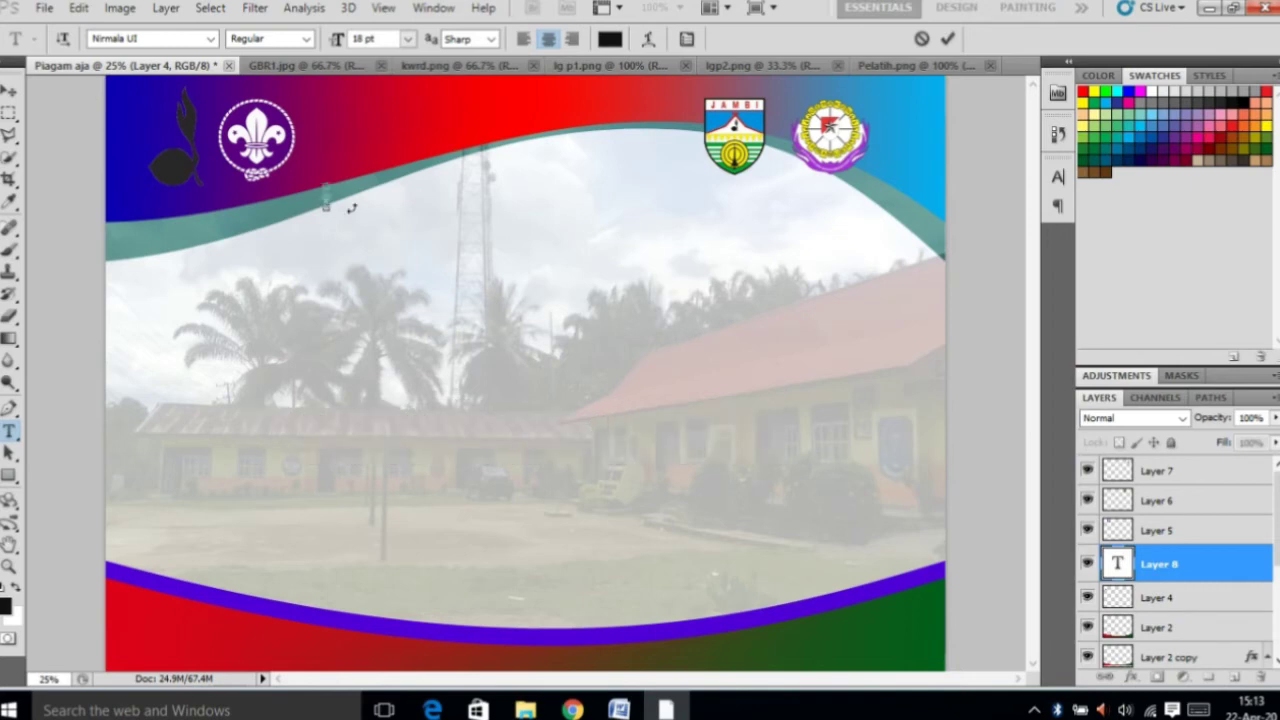
{"action": "key", "text": "ctrl+v"}
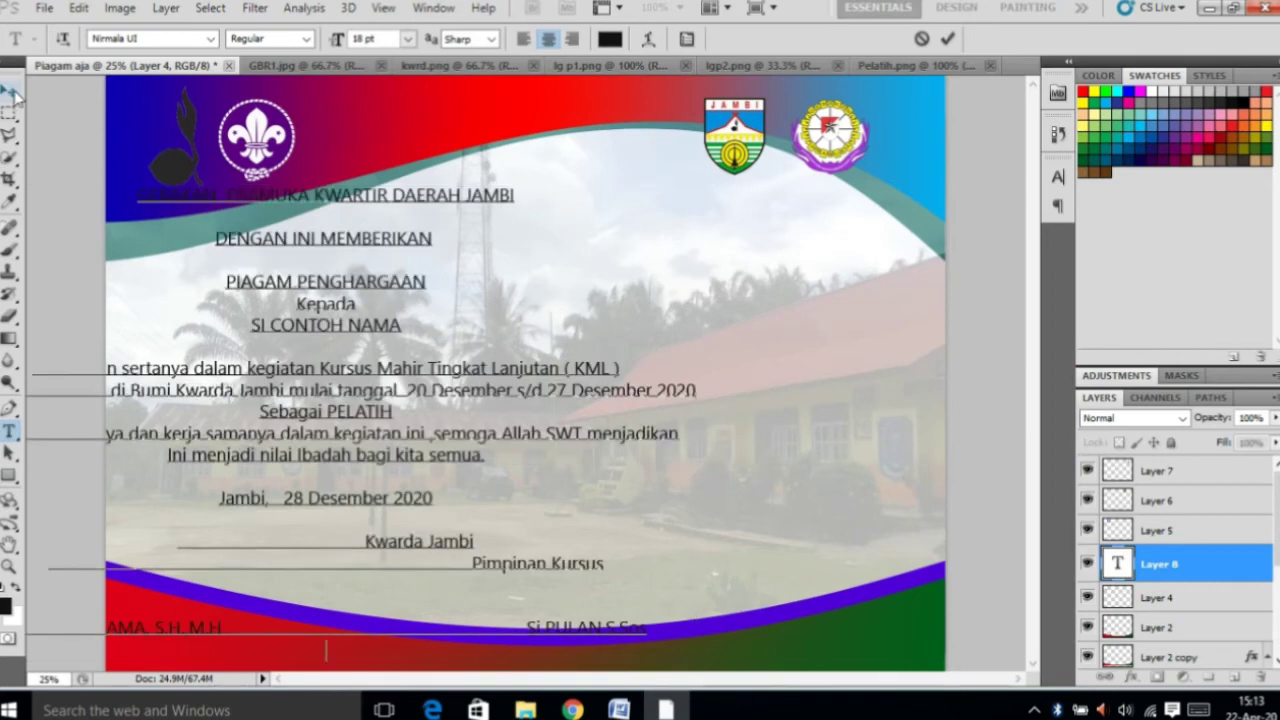
{"action": "left_click", "coordinate": [9, 92]}
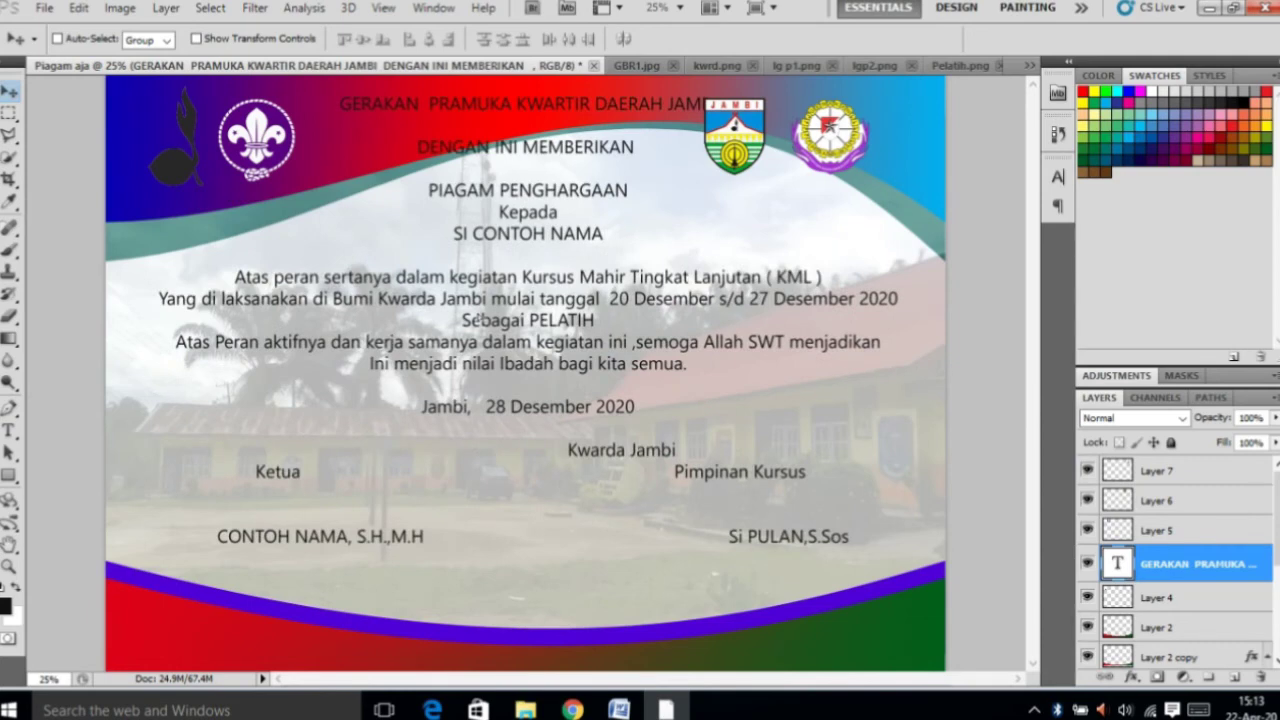
Shift the text slightly left and bold the GERAKAN PRAMUKA KWARTIR DAERAH JAMBI title line.
{"action": "left_click_drag", "start_coordinate": [470, 322], "coordinate": [441, 327]}
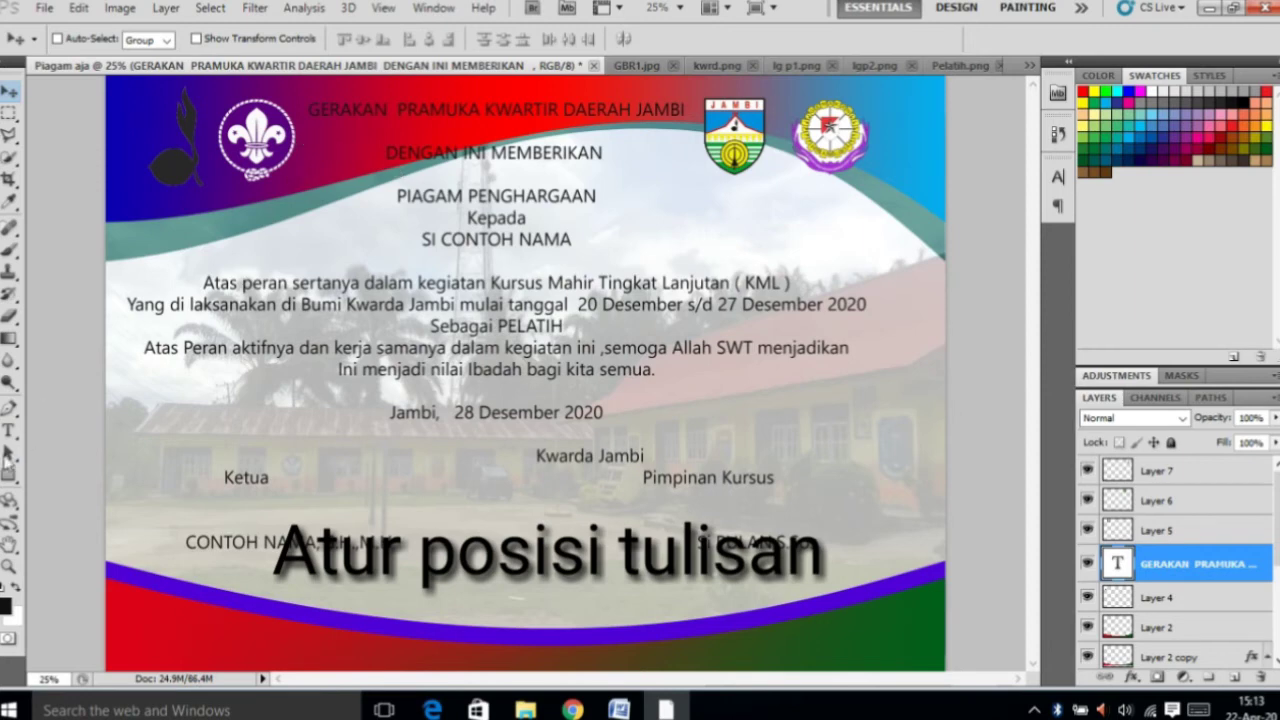
{"action": "left_click", "coordinate": [9, 432]}
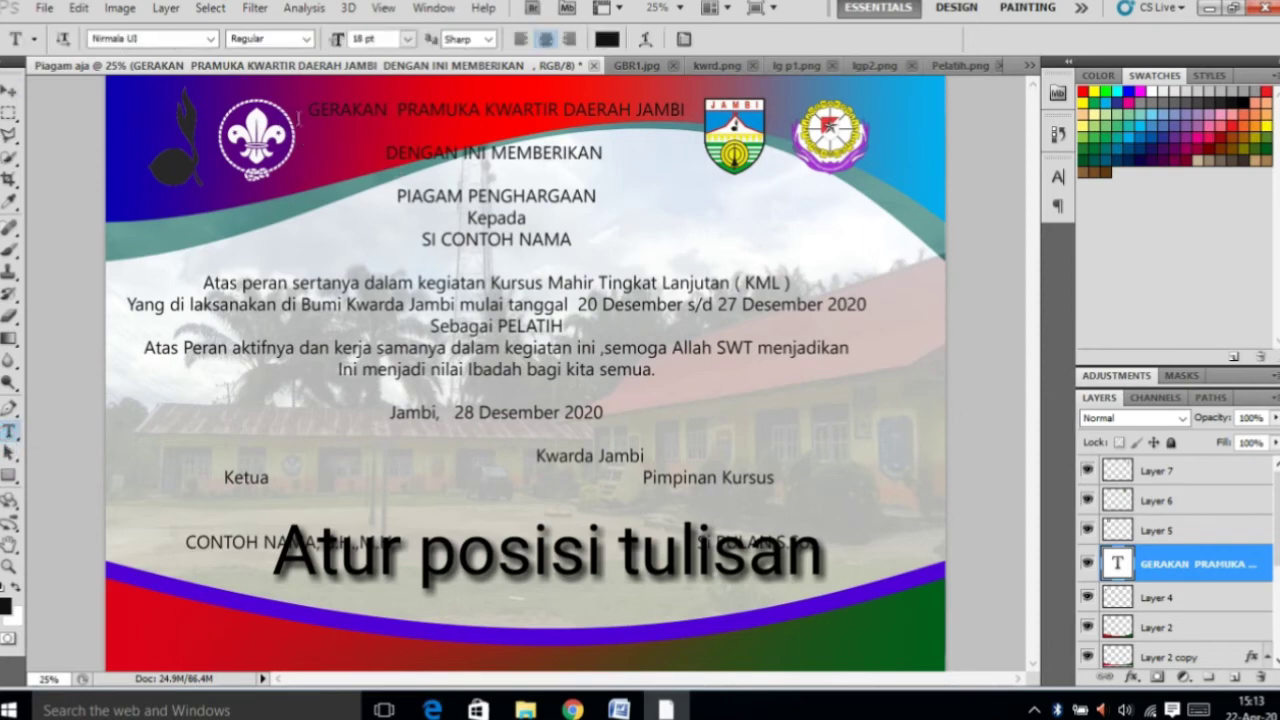
{"action": "left_click_drag", "start_coordinate": [310, 113], "coordinate": [684, 112]}
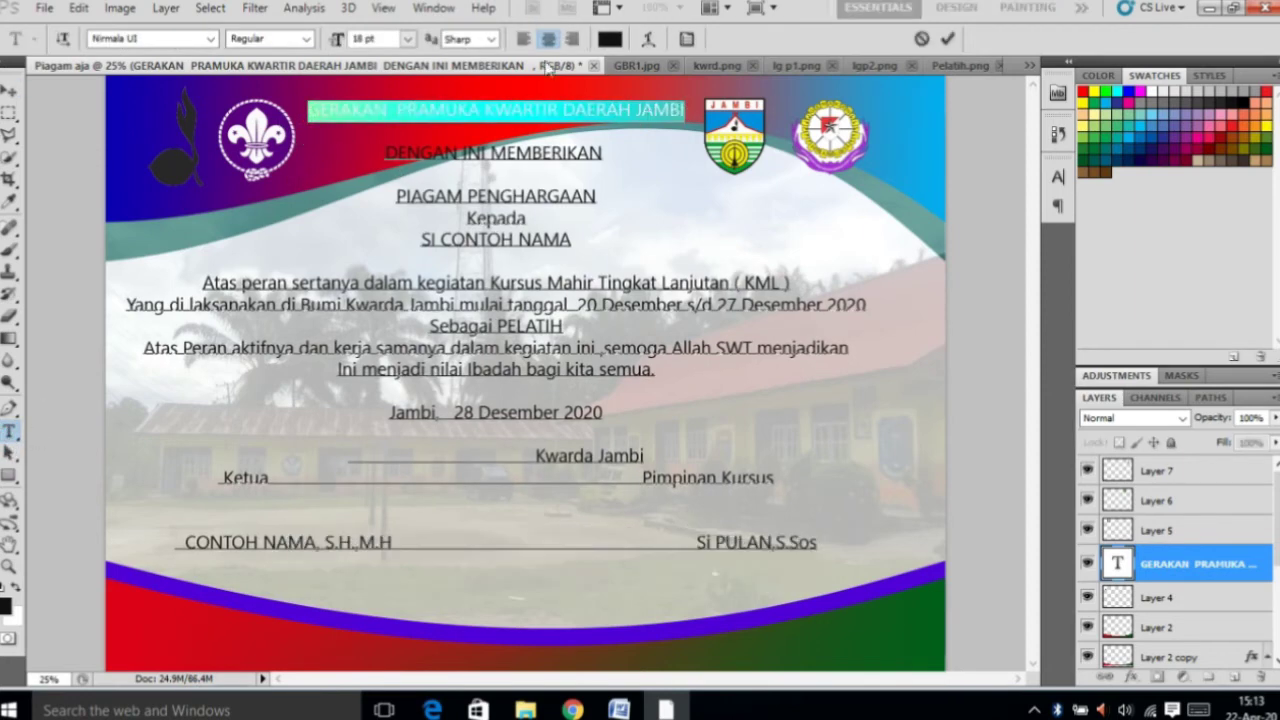
{"action": "left_click", "coordinate": [290, 38]}
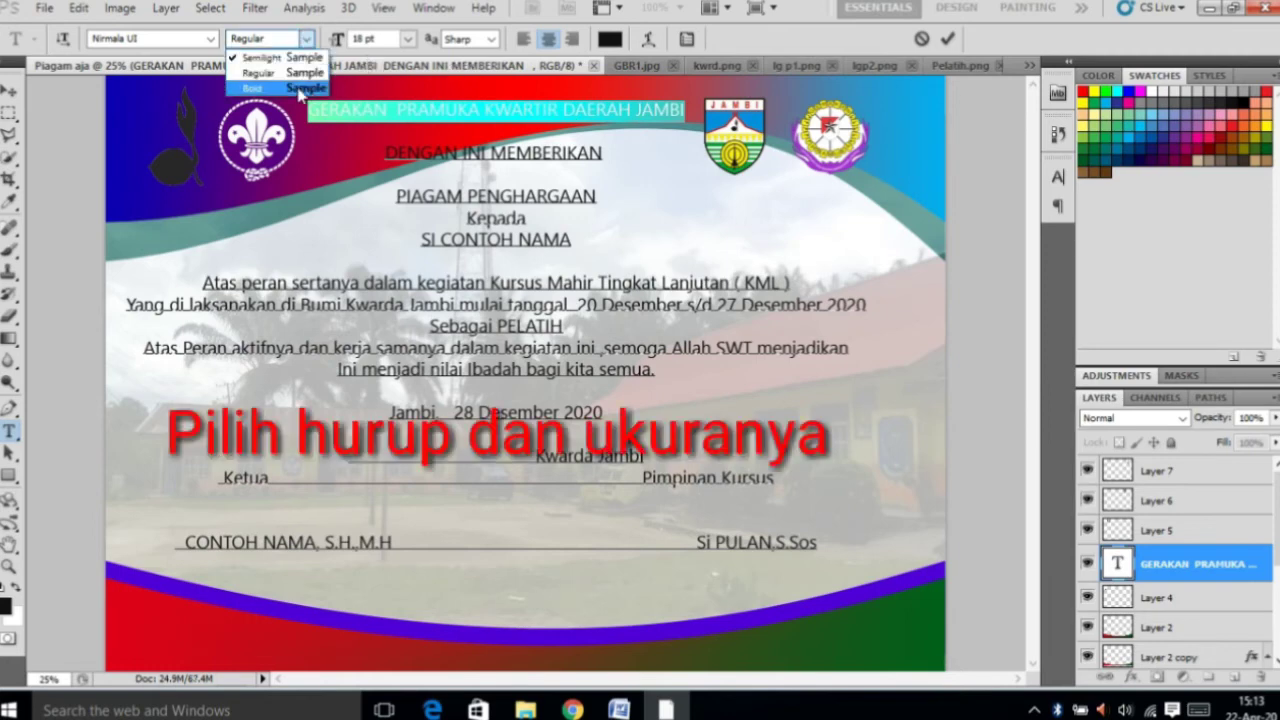
{"action": "left_click", "coordinate": [255, 85]}
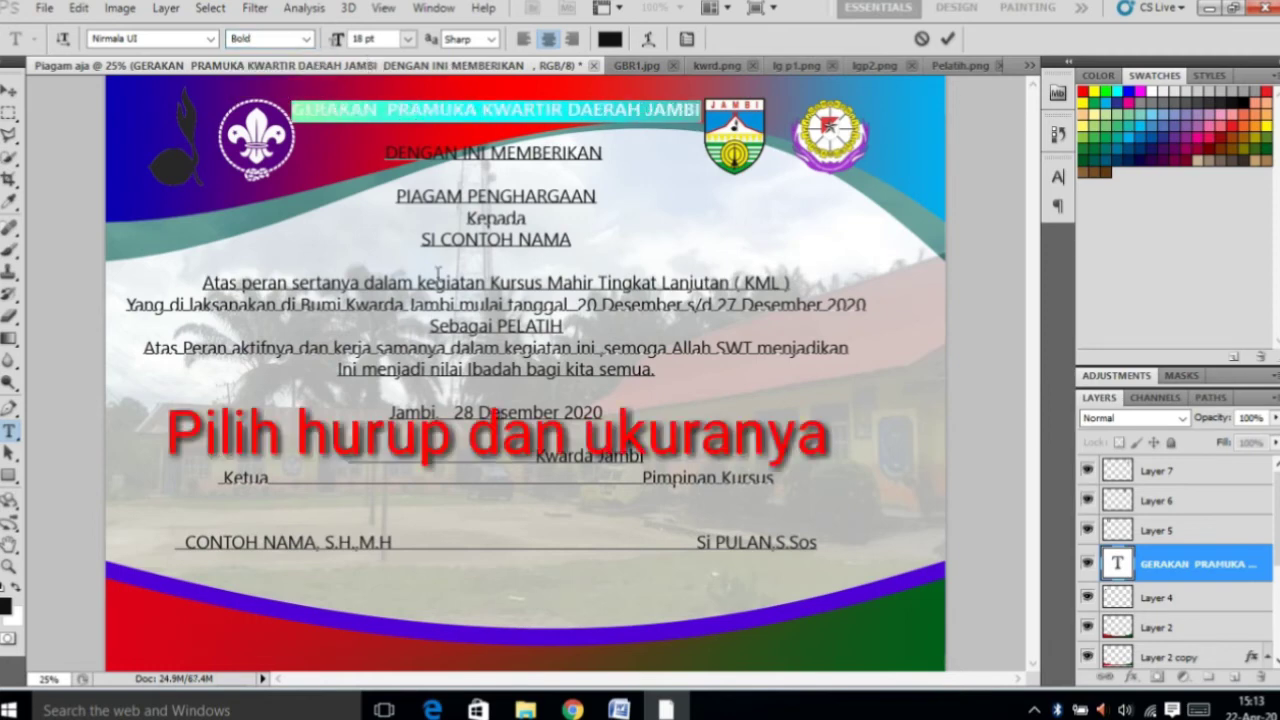
{"action": "left_click_drag", "start_coordinate": [398, 196], "coordinate": [598, 197]}
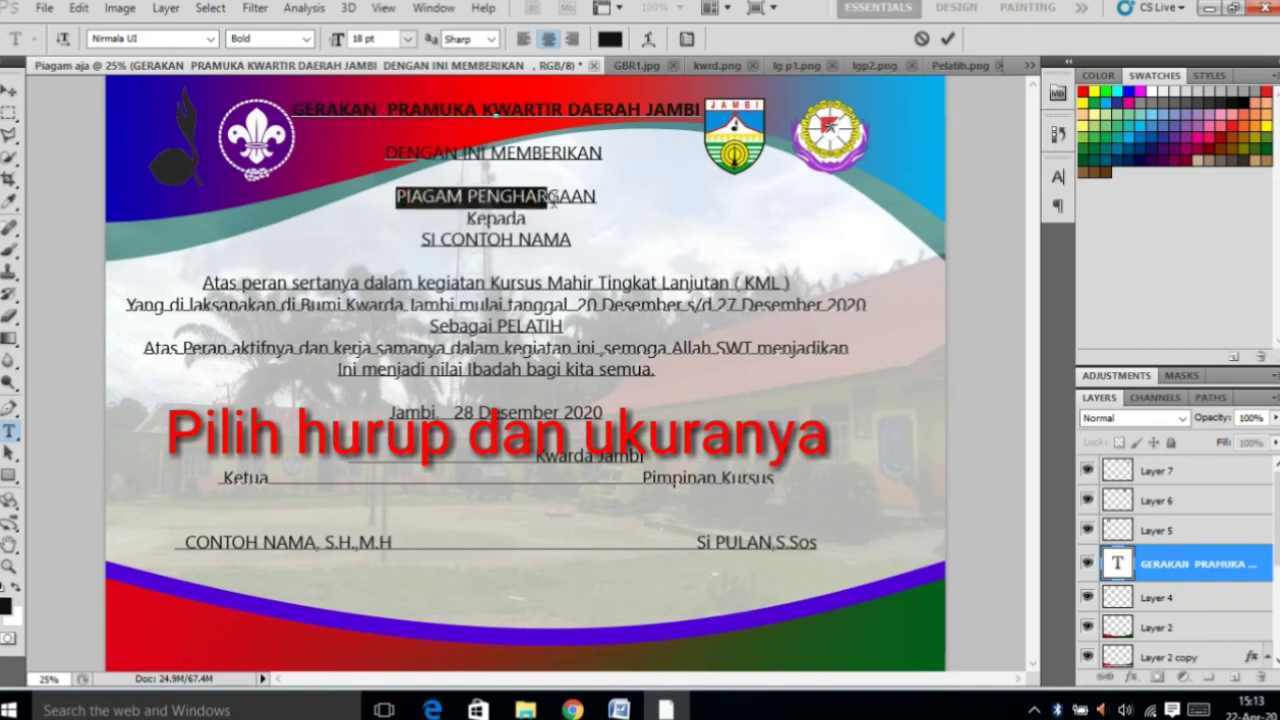
Set the PIAGAM PENGHARGAAN heading in Rage Italic at 24 pt.
{"action": "left_click", "coordinate": [210, 38]}
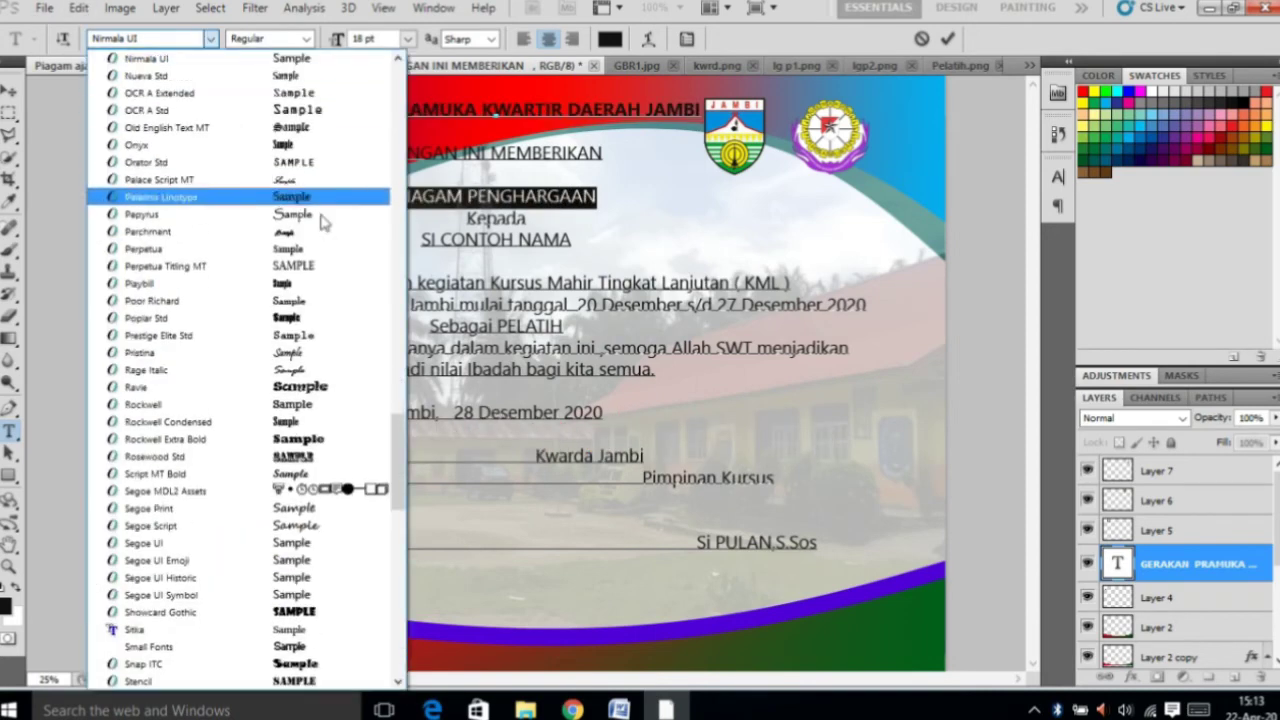
{"action": "left_click", "coordinate": [312, 369]}
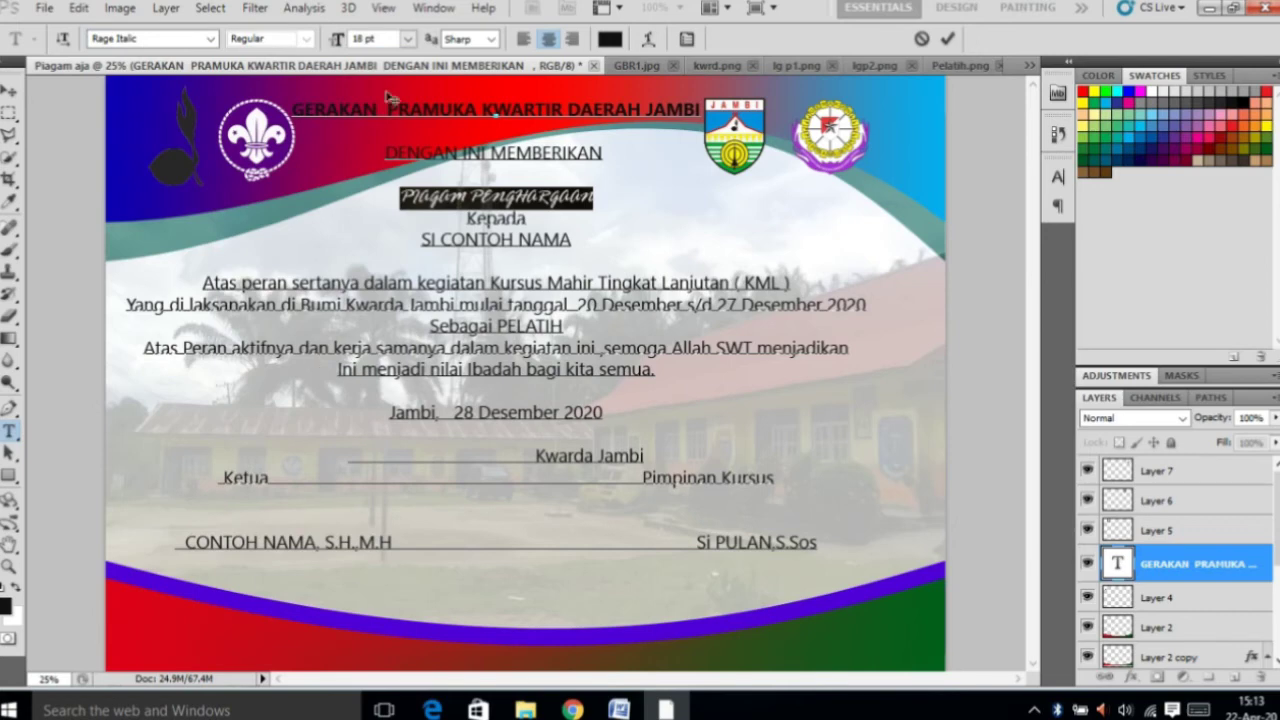
{"action": "left_click", "coordinate": [408, 39]}
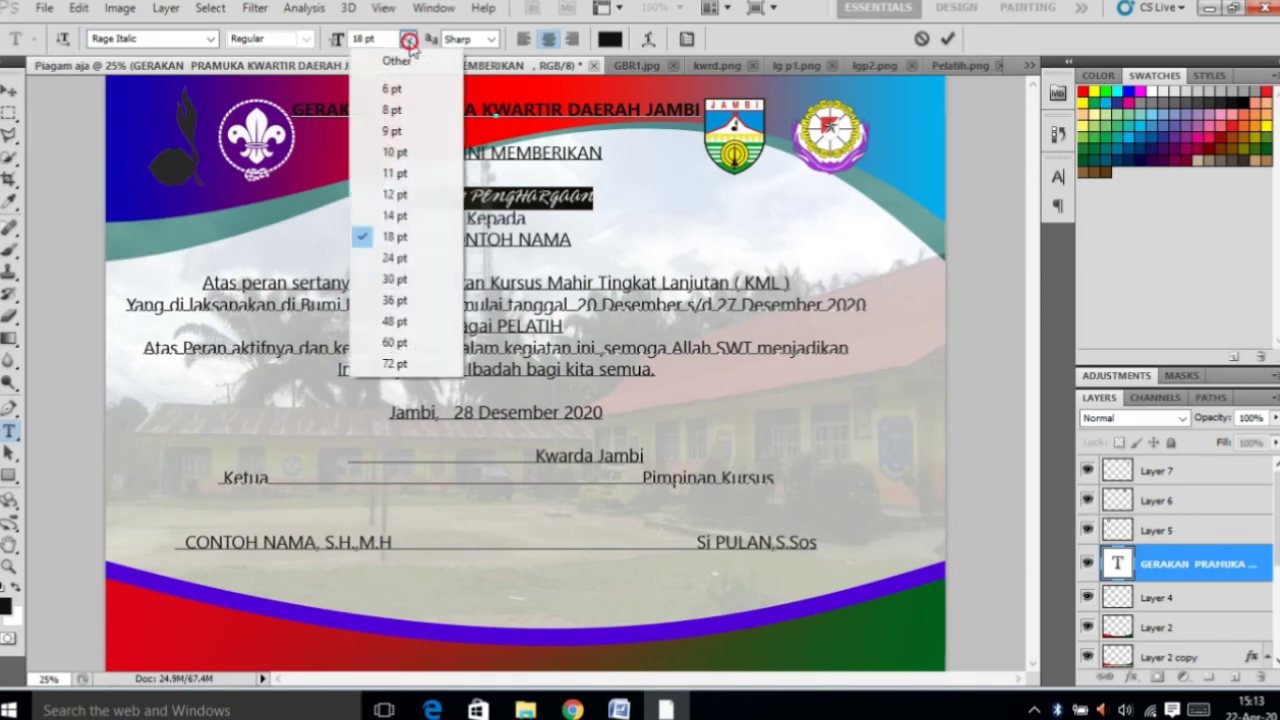
{"action": "left_click", "coordinate": [418, 257]}
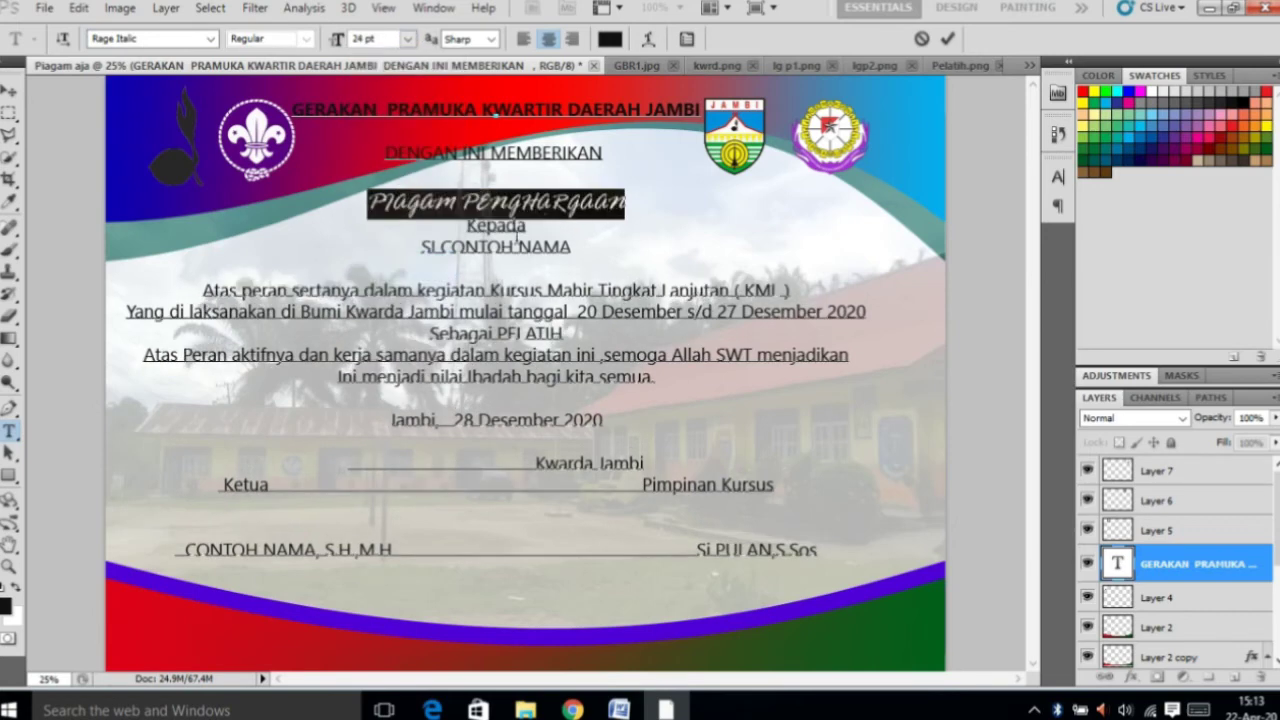
Bold the recipient name SI CONTOH NAMA and the bottom signature line.
{"action": "left_click_drag", "start_coordinate": [420, 247], "coordinate": [572, 247]}
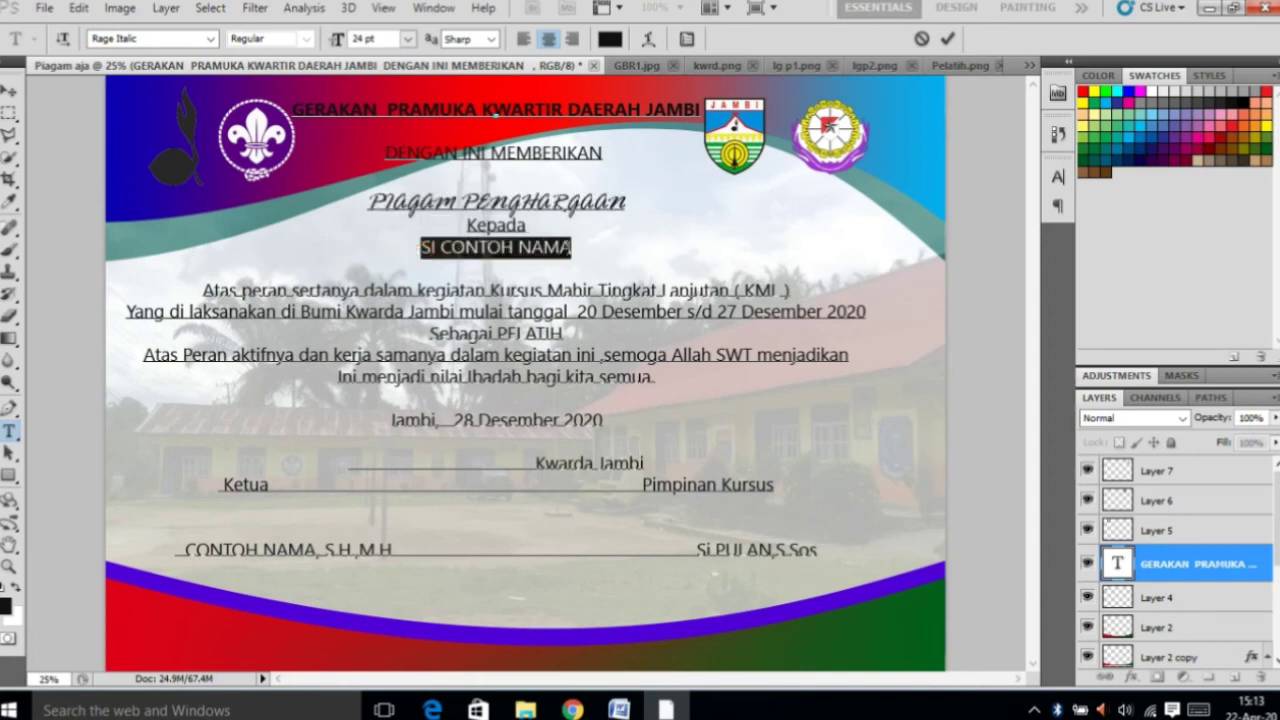
{"action": "left_click", "coordinate": [308, 40]}
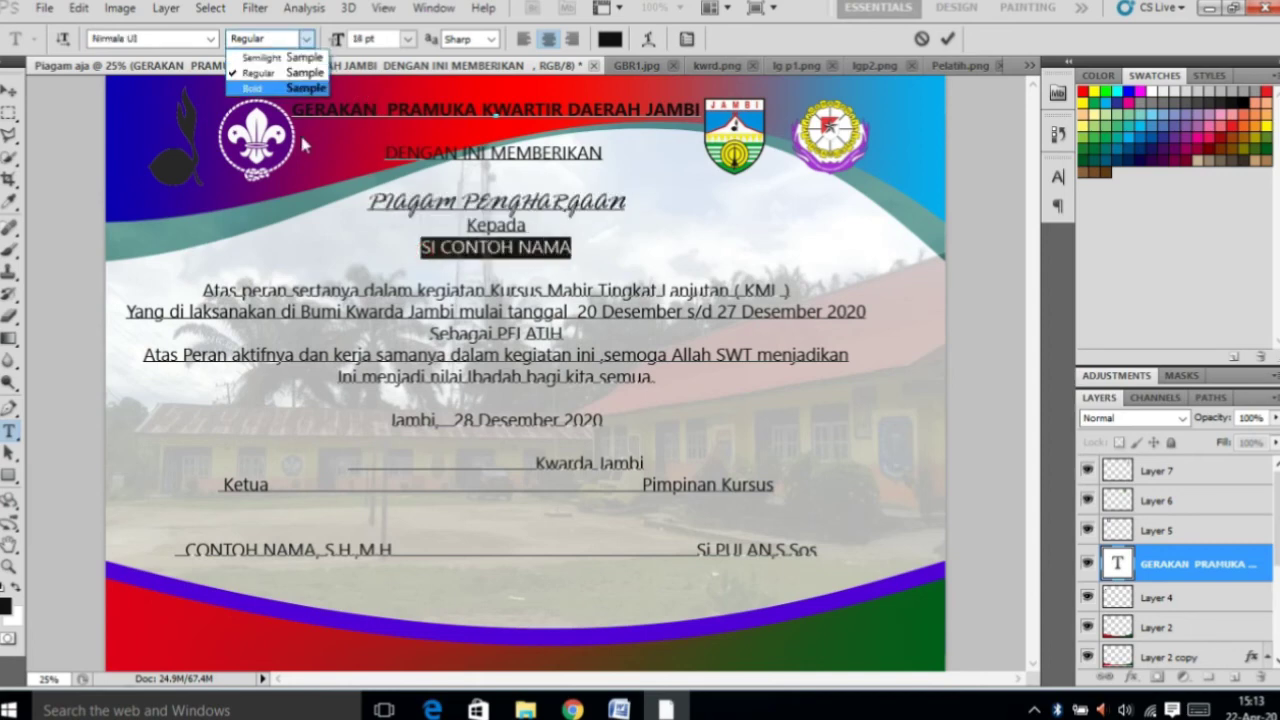
{"action": "left_click", "coordinate": [282, 90]}
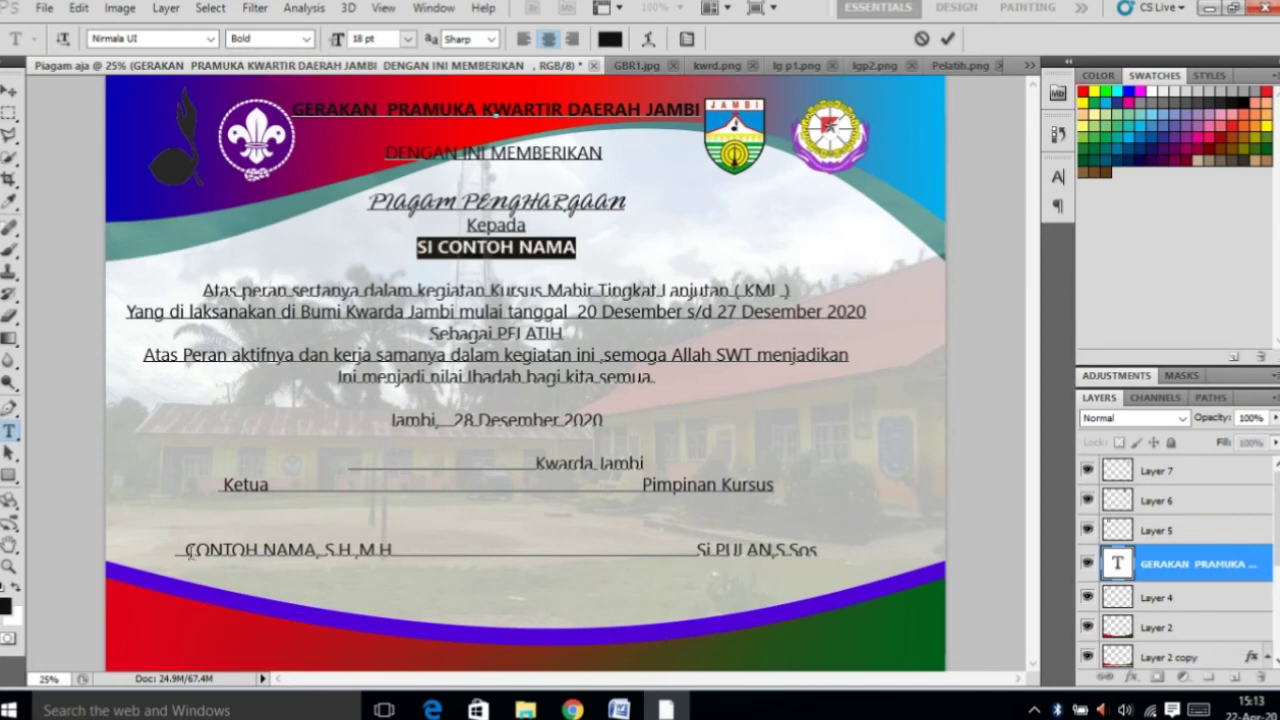
{"action": "left_click_drag", "start_coordinate": [186, 550], "coordinate": [811, 572]}
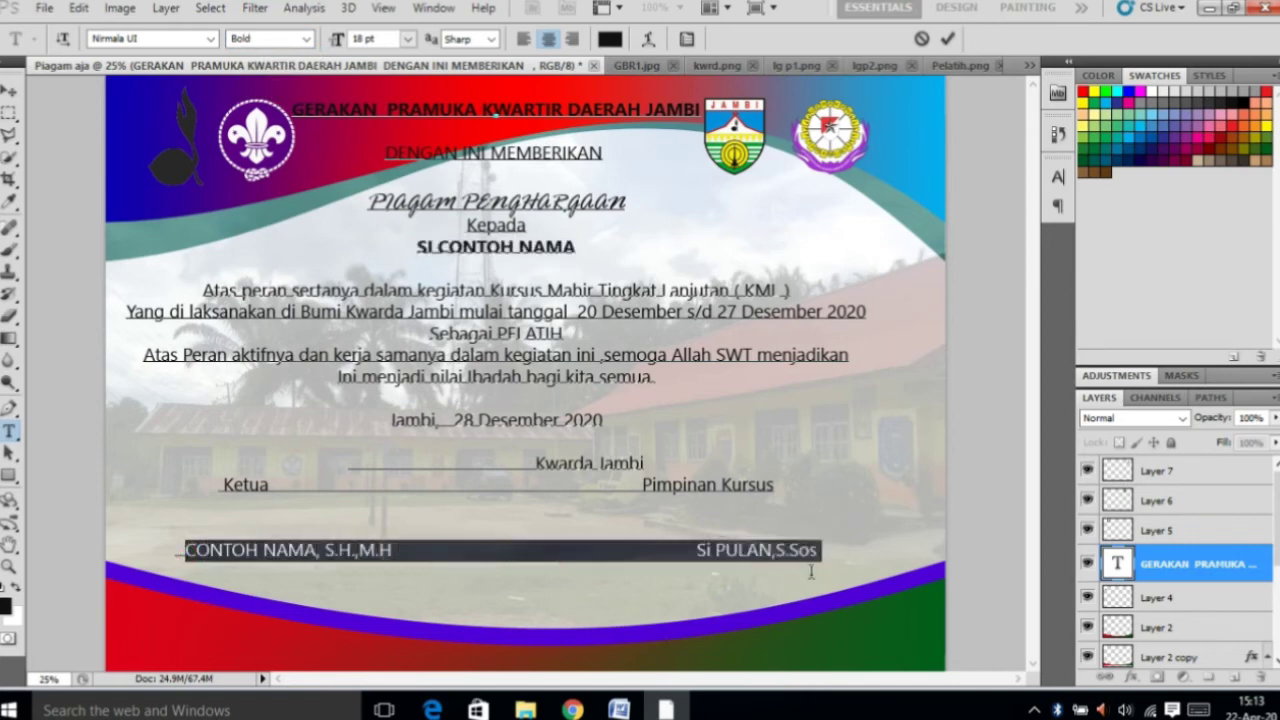
{"action": "left_click", "coordinate": [308, 40]}
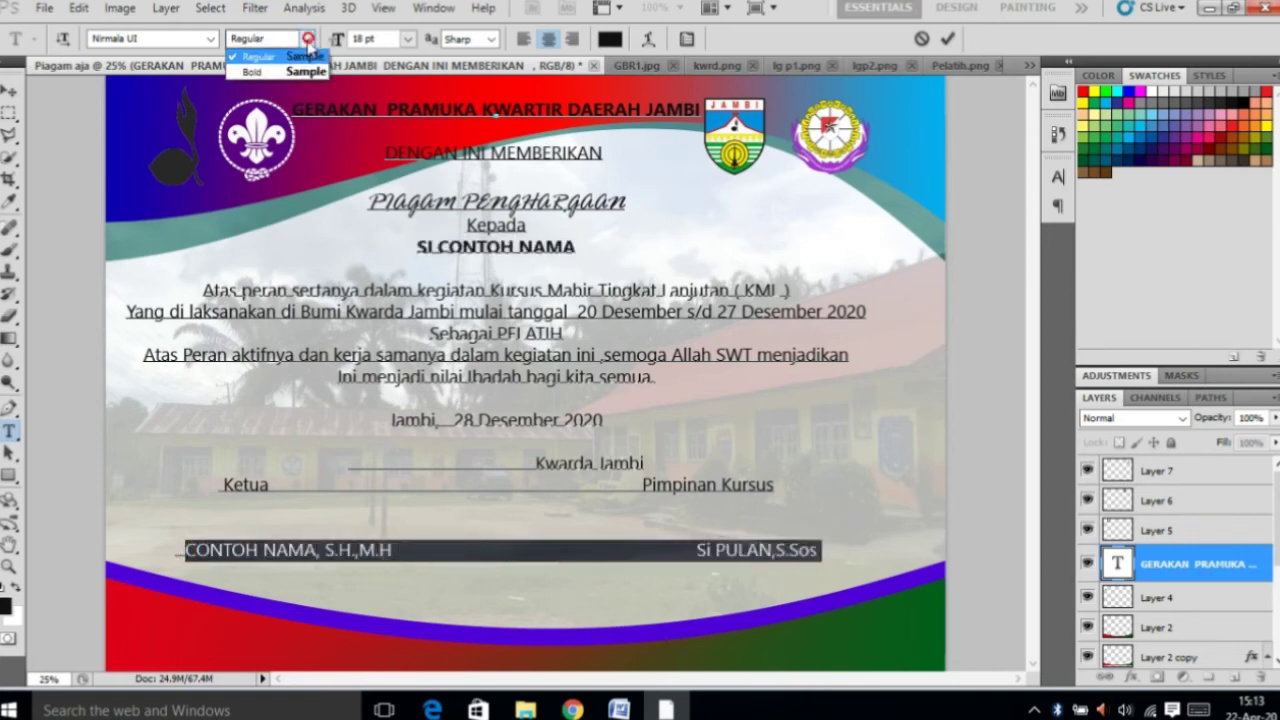
{"action": "left_click", "coordinate": [300, 72]}
{"action": "left_click", "coordinate": [831, 440]}
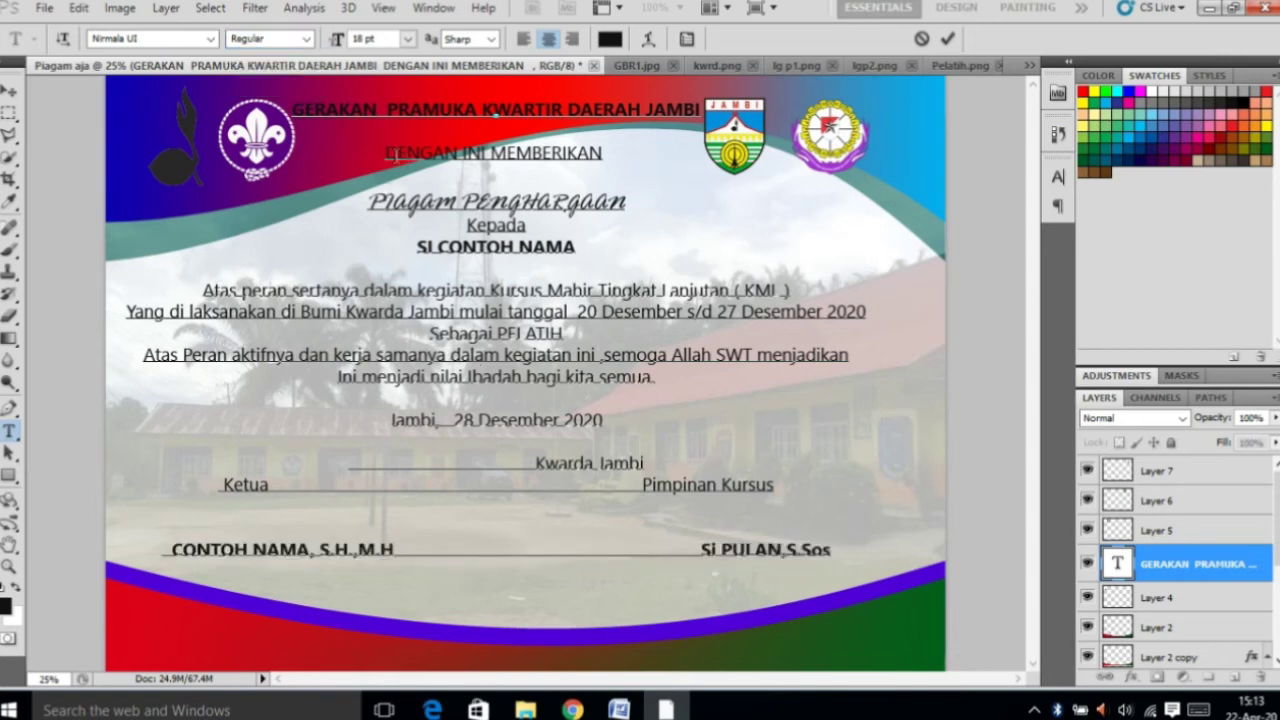
Retype the second line as 'Dengan ini memberikan' and change the heading font to Tekton Pro.
{"action": "left_click_drag", "start_coordinate": [386, 152], "coordinate": [619, 155]}
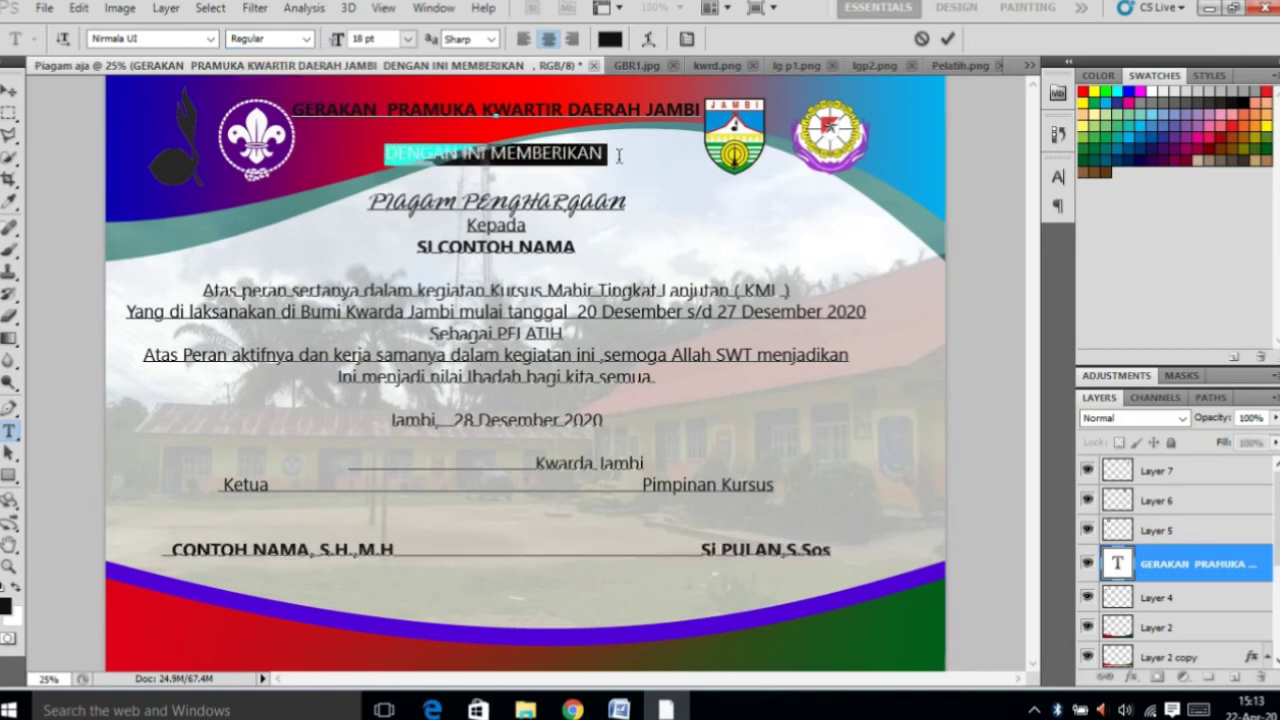
{"action": "type", "text": "Dengan "}
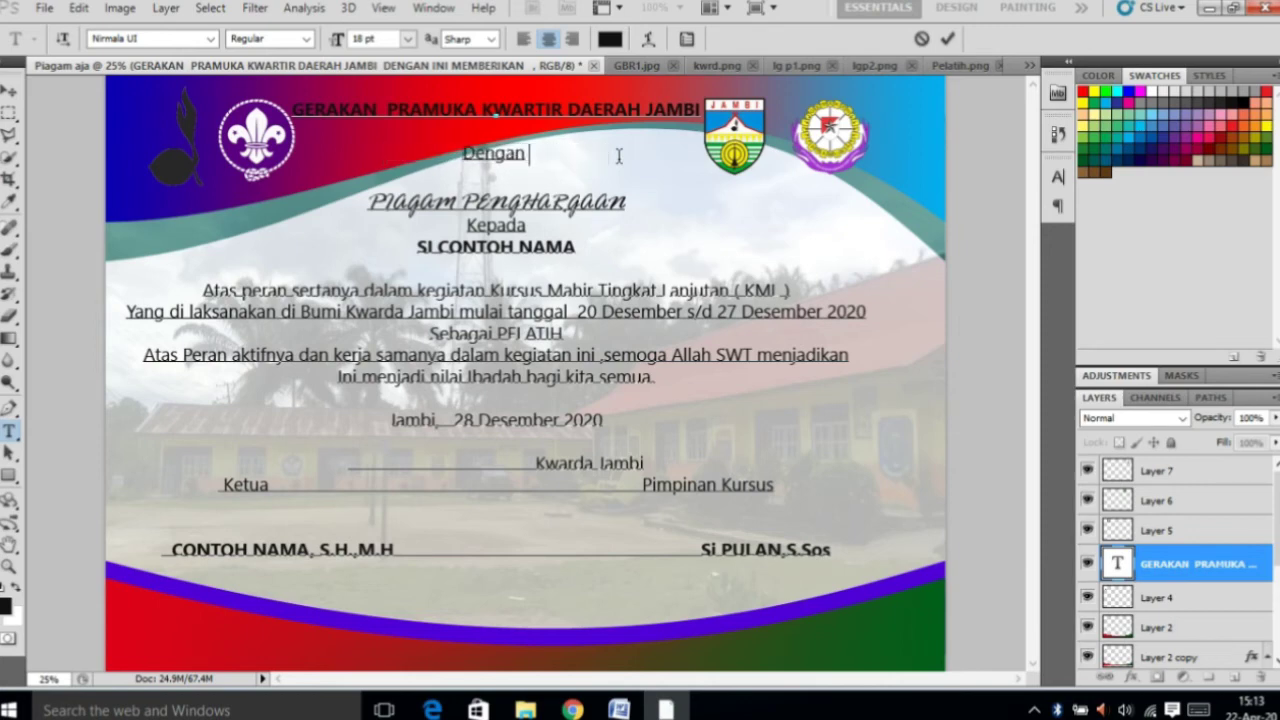
{"action": "type", "text": "ini me"}
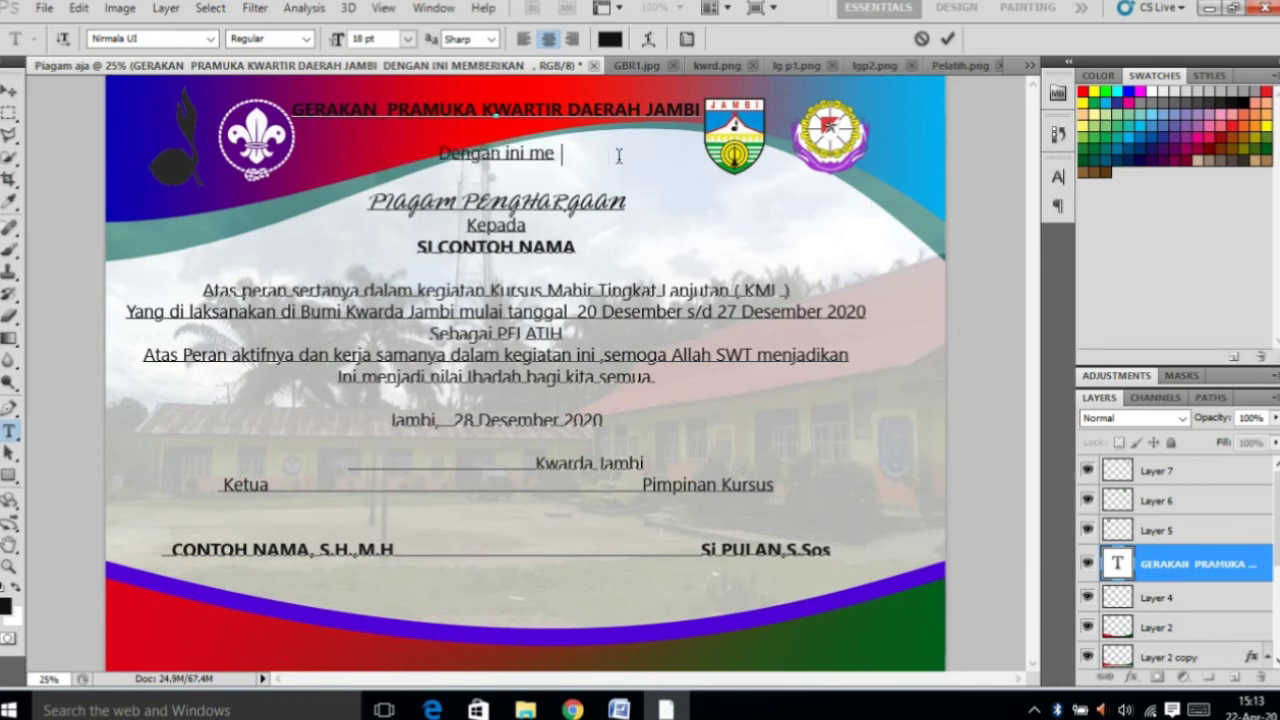
{"action": "type", "text": "mberika"}
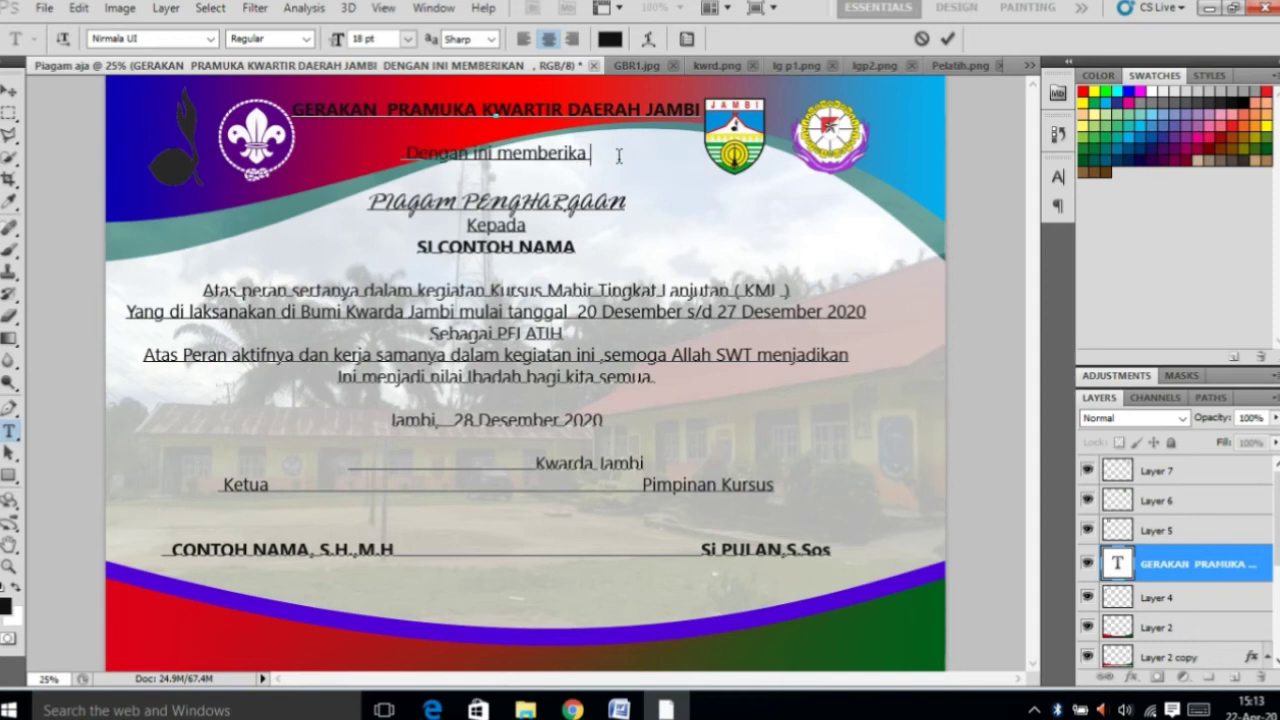
{"action": "type", "text": "n"}
{"action": "left_click_drag", "start_coordinate": [365, 203], "coordinate": [626, 203]}
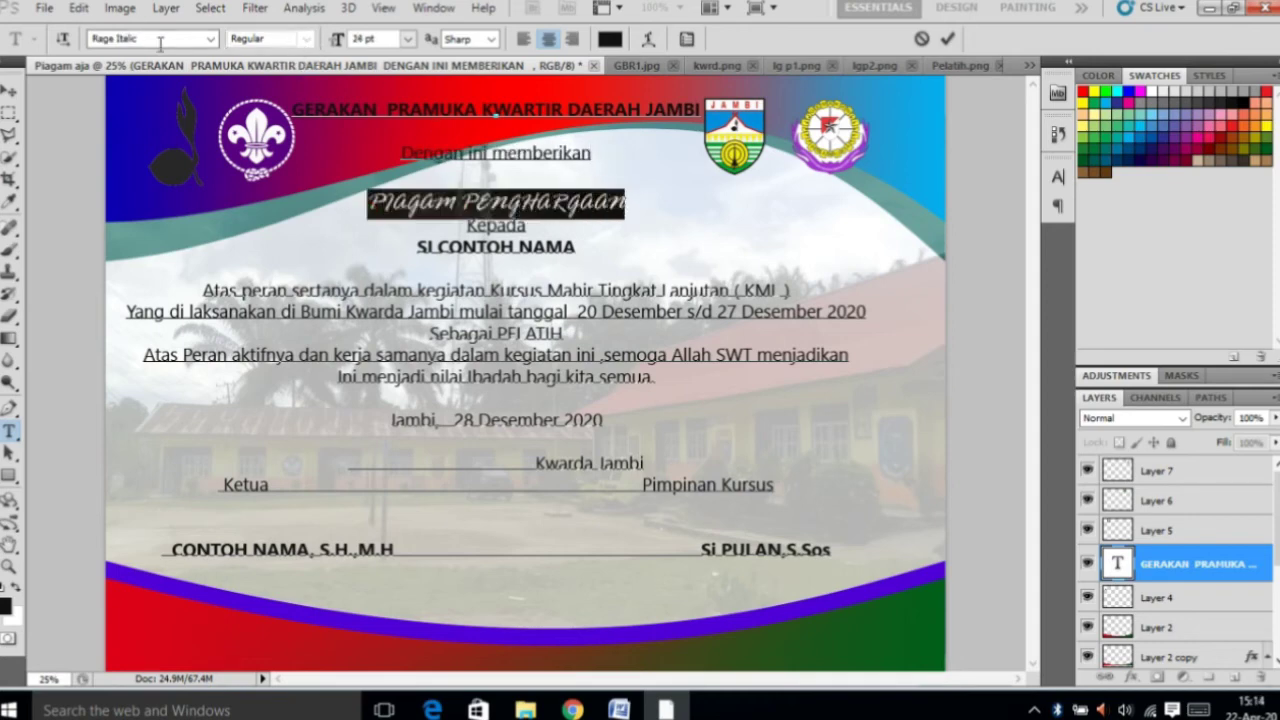
{"action": "left_click", "coordinate": [211, 38]}
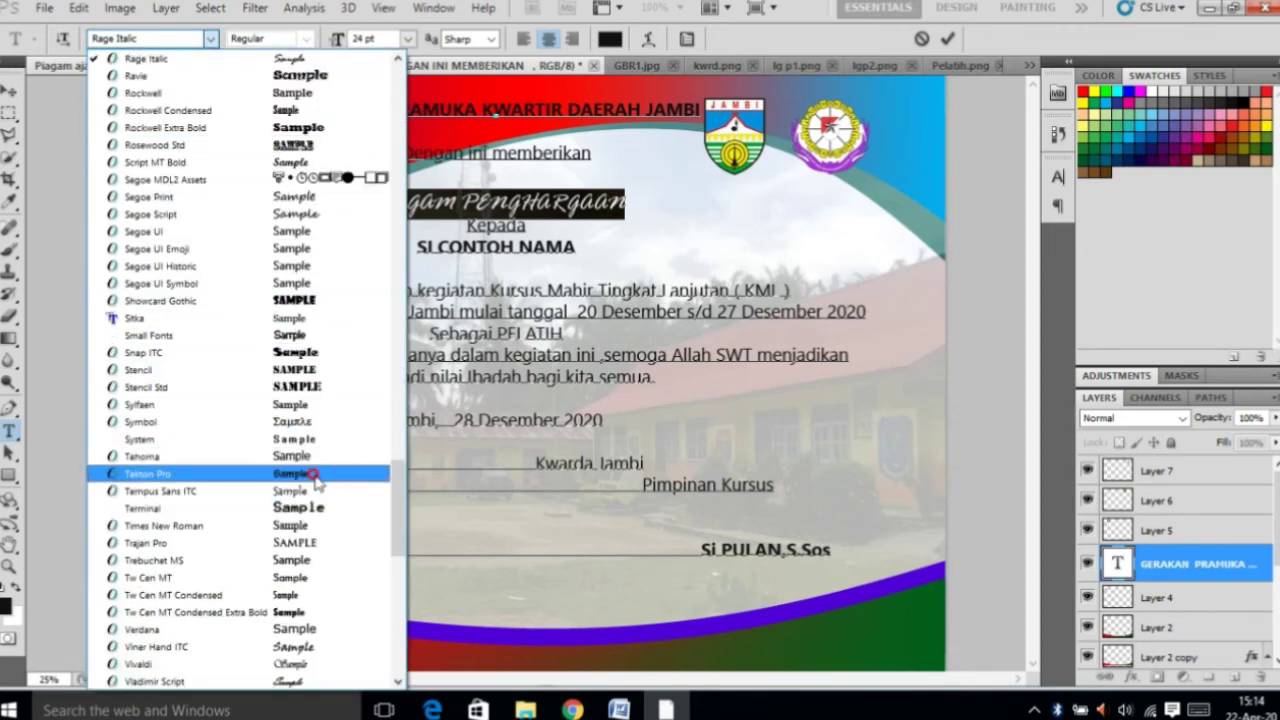
{"action": "left_click", "coordinate": [312, 473]}
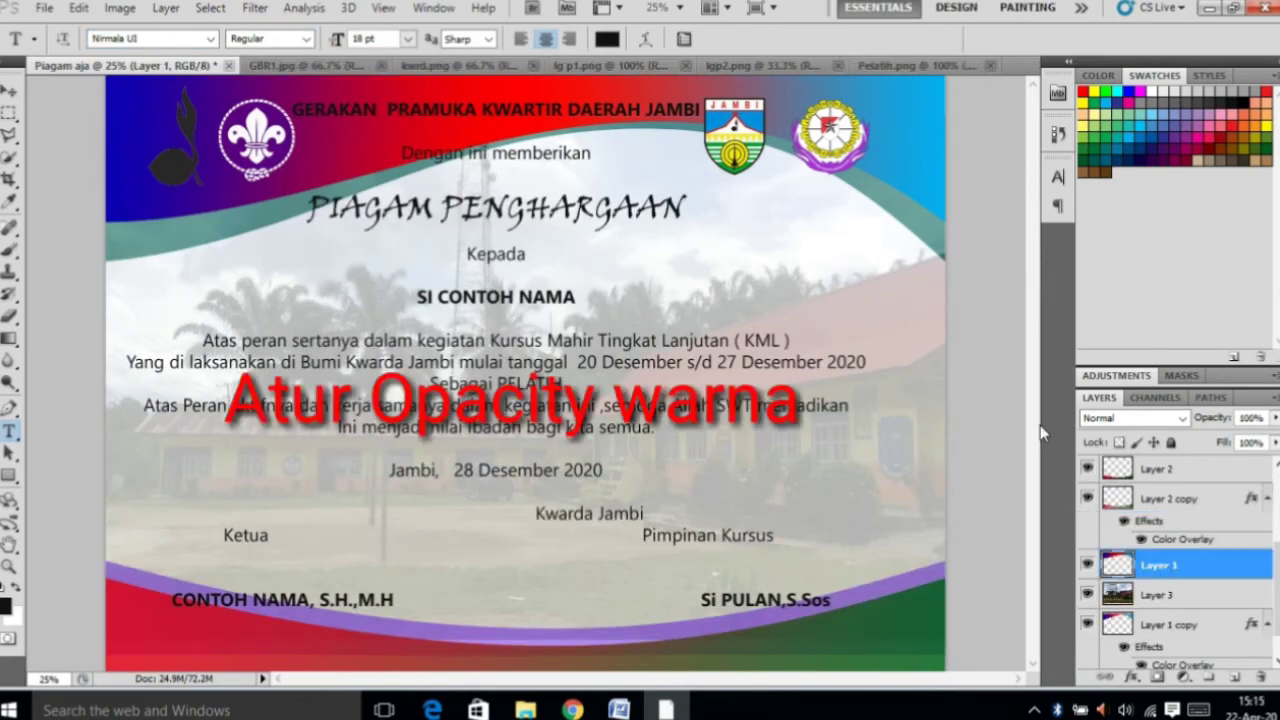
Fade Layer 1 and Layer 1 copy to about 48% opacity.
{"action": "left_click", "coordinate": [1275, 417]}
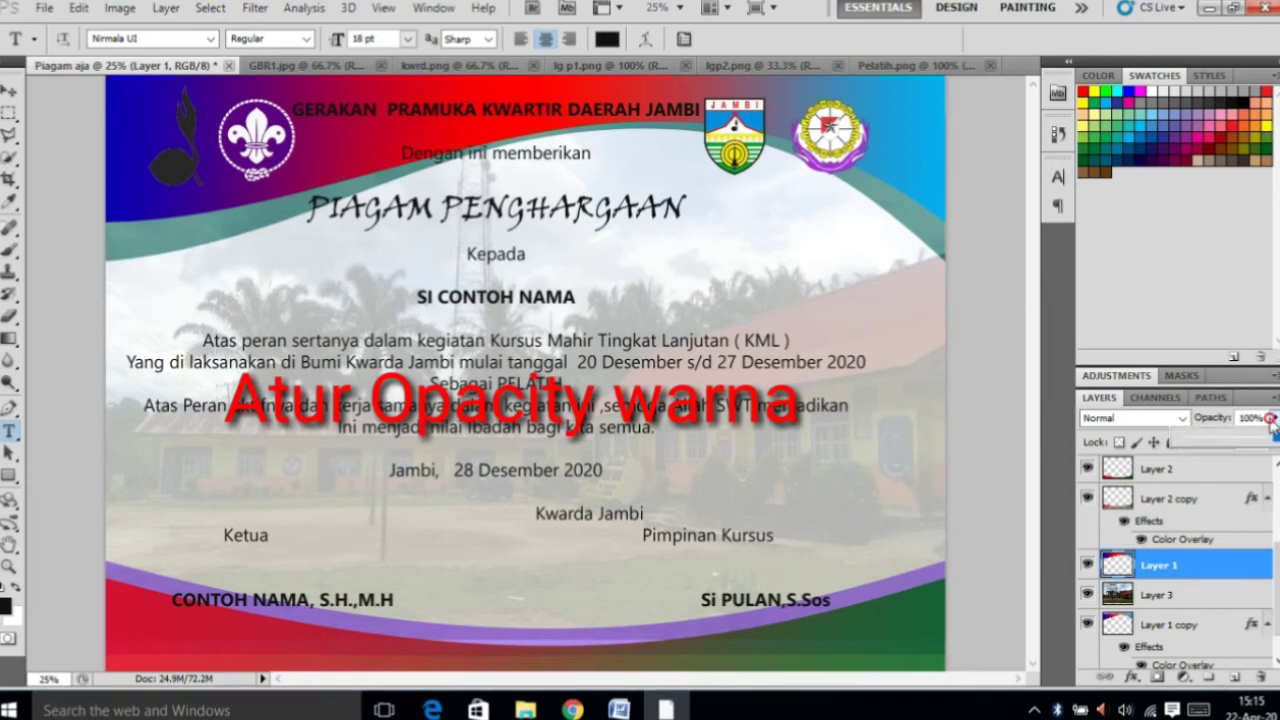
{"action": "mouse_move", "coordinate": [1268, 441]}
{"action": "left_mouse_down"}
{"action": "mouse_move", "coordinate": [1203, 447]}
{"action": "mouse_move", "coordinate": [1229, 444]}
{"action": "left_mouse_up"}
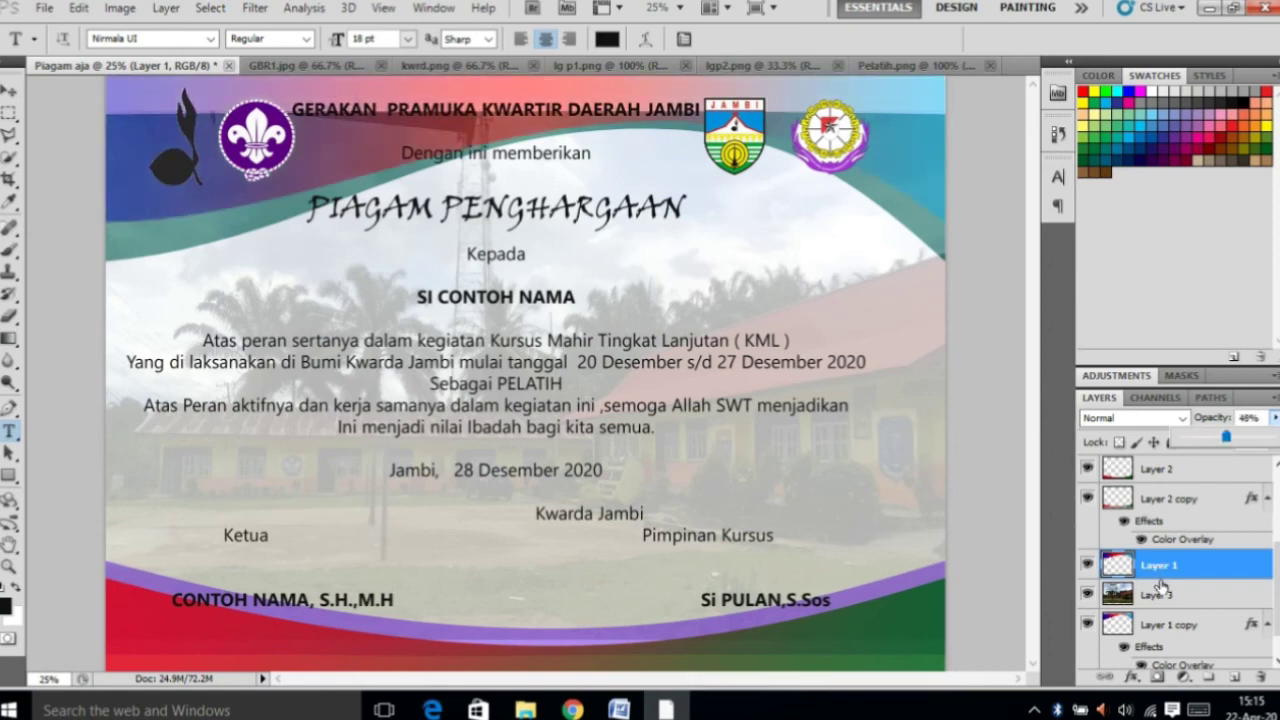
{"action": "left_click", "coordinate": [1163, 625]}
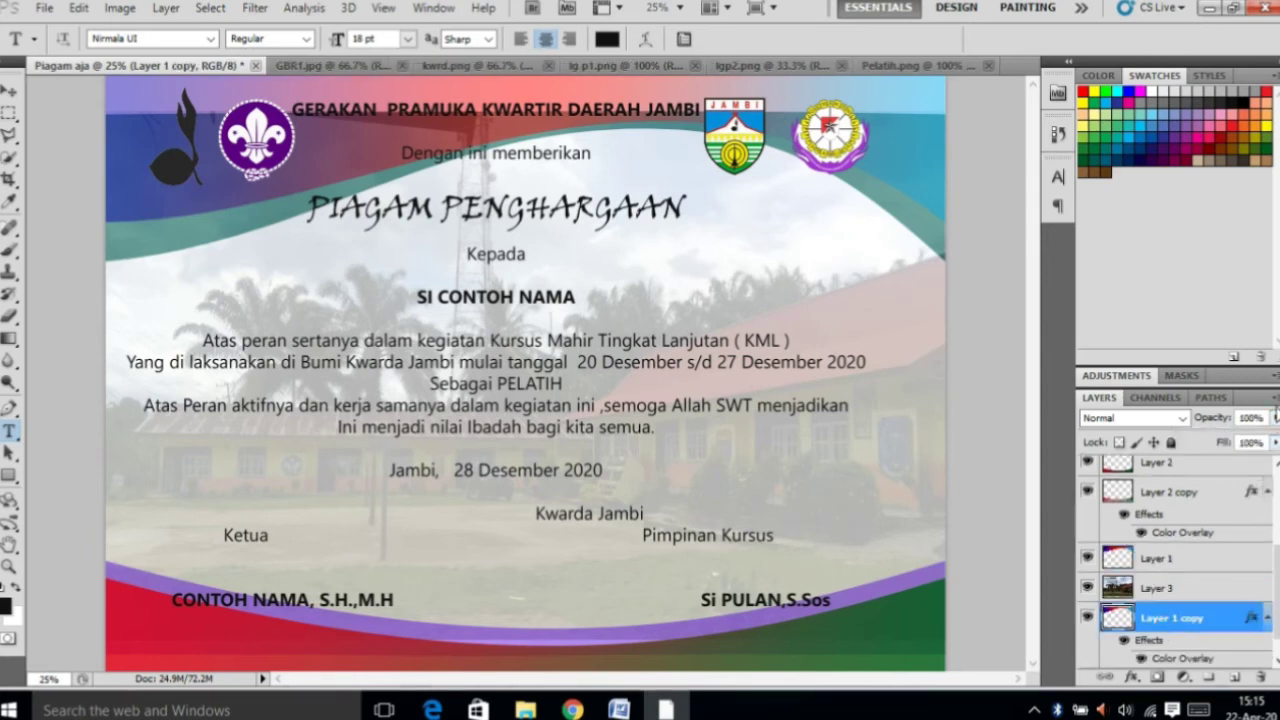
{"action": "left_click", "coordinate": [1275, 417]}
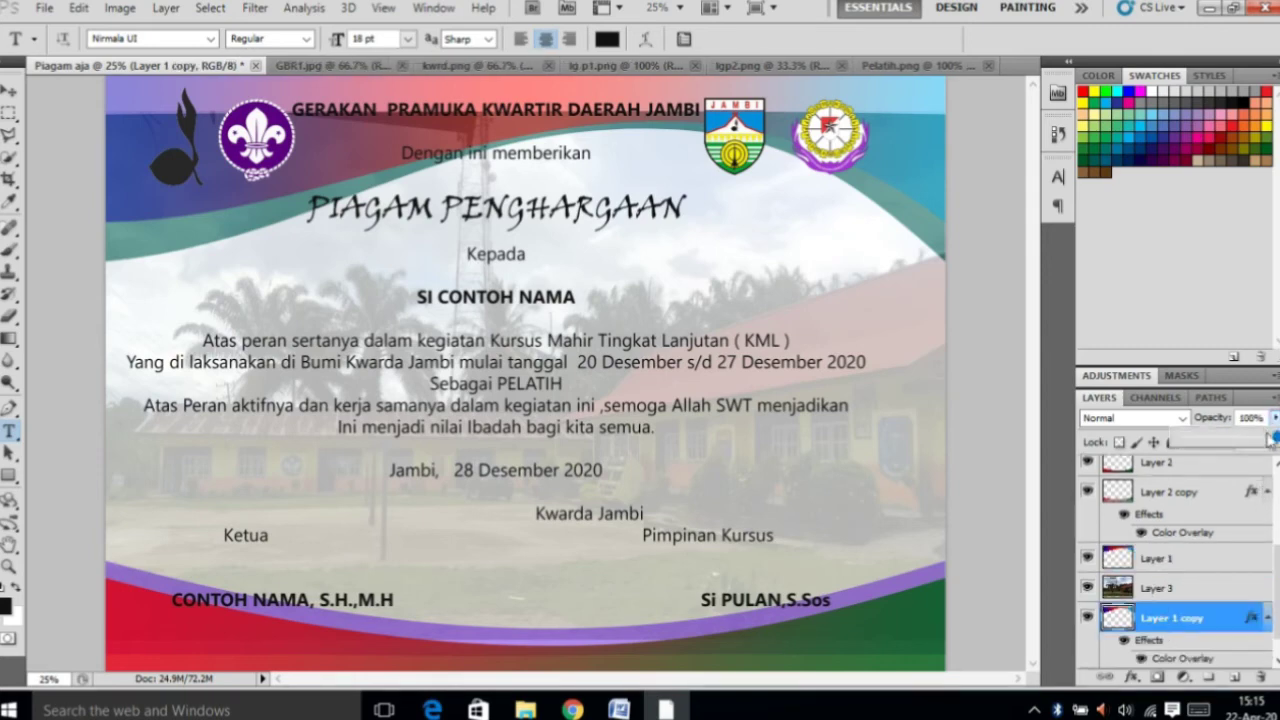
{"action": "mouse_move", "coordinate": [1268, 440]}
{"action": "left_mouse_down"}
{"action": "mouse_move", "coordinate": [1192, 458]}
{"action": "mouse_move", "coordinate": [1229, 456]}
{"action": "left_mouse_up"}
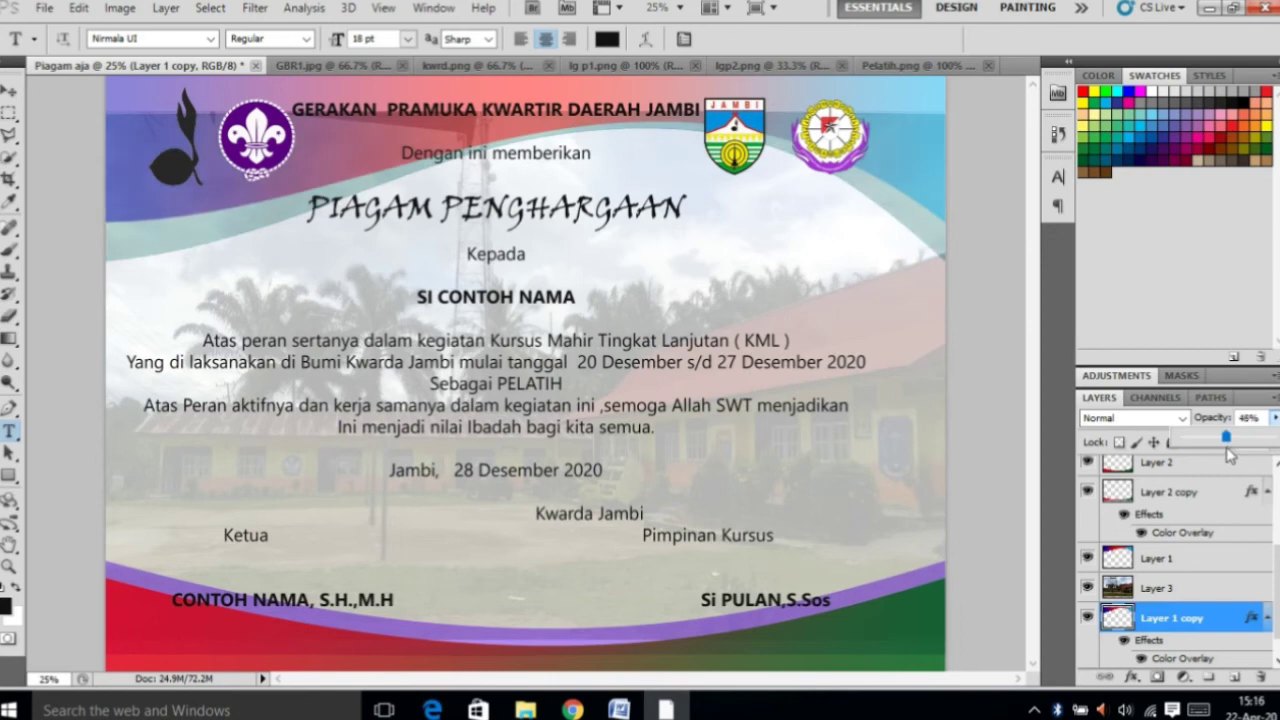
Raise Layer 1 to 60% opacity and fade the Layer 3 photo to 22%.
{"action": "left_click", "coordinate": [1168, 559]}
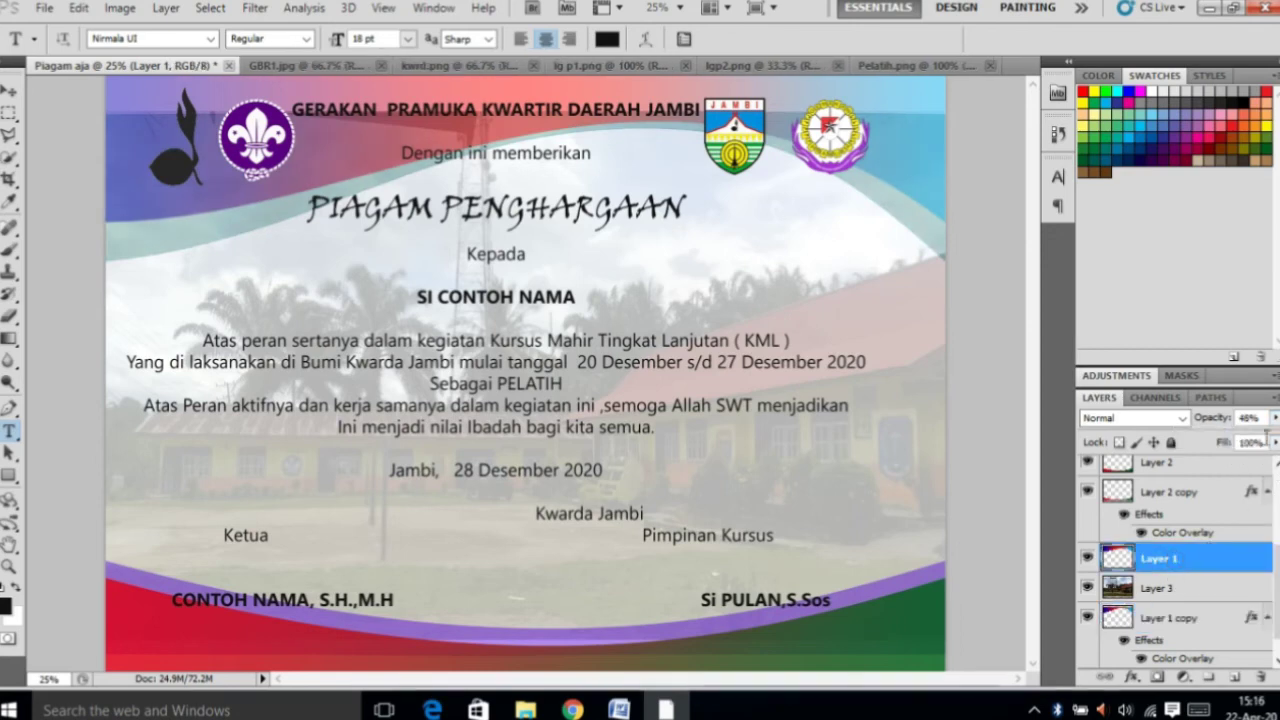
{"action": "left_click", "coordinate": [1274, 417]}
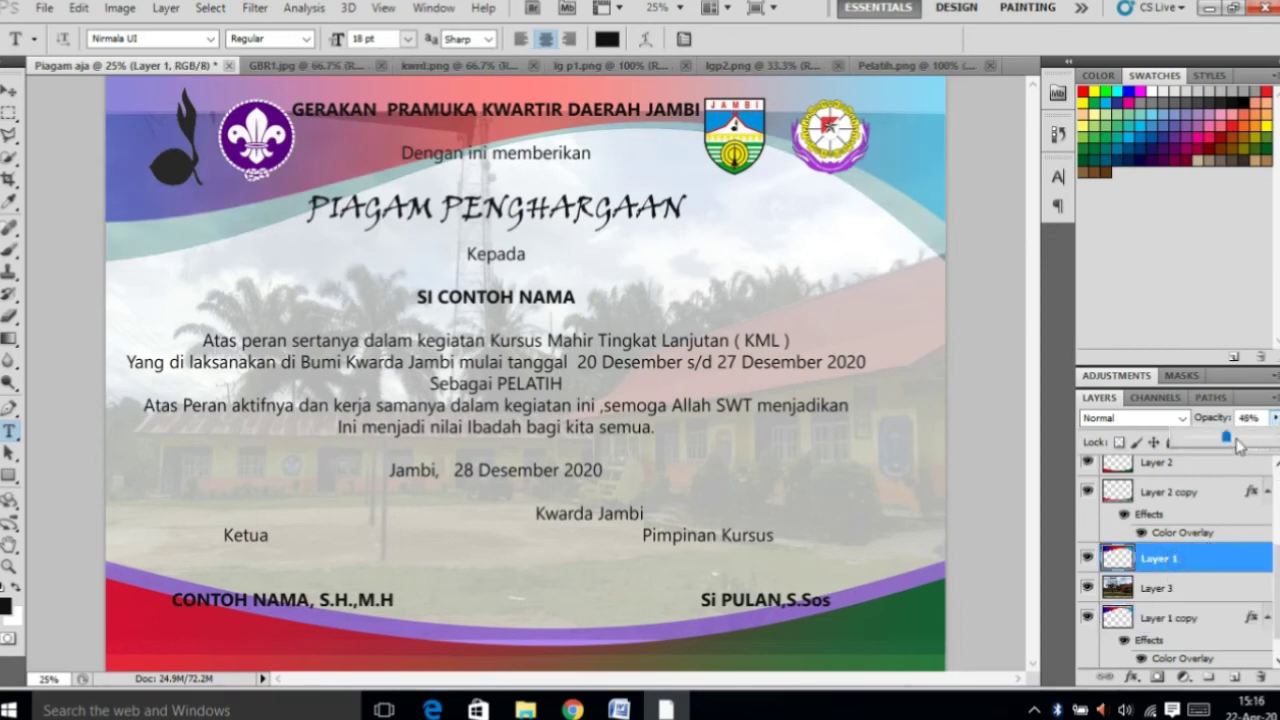
{"action": "left_click_drag", "start_coordinate": [1226, 442], "coordinate": [1239, 441]}
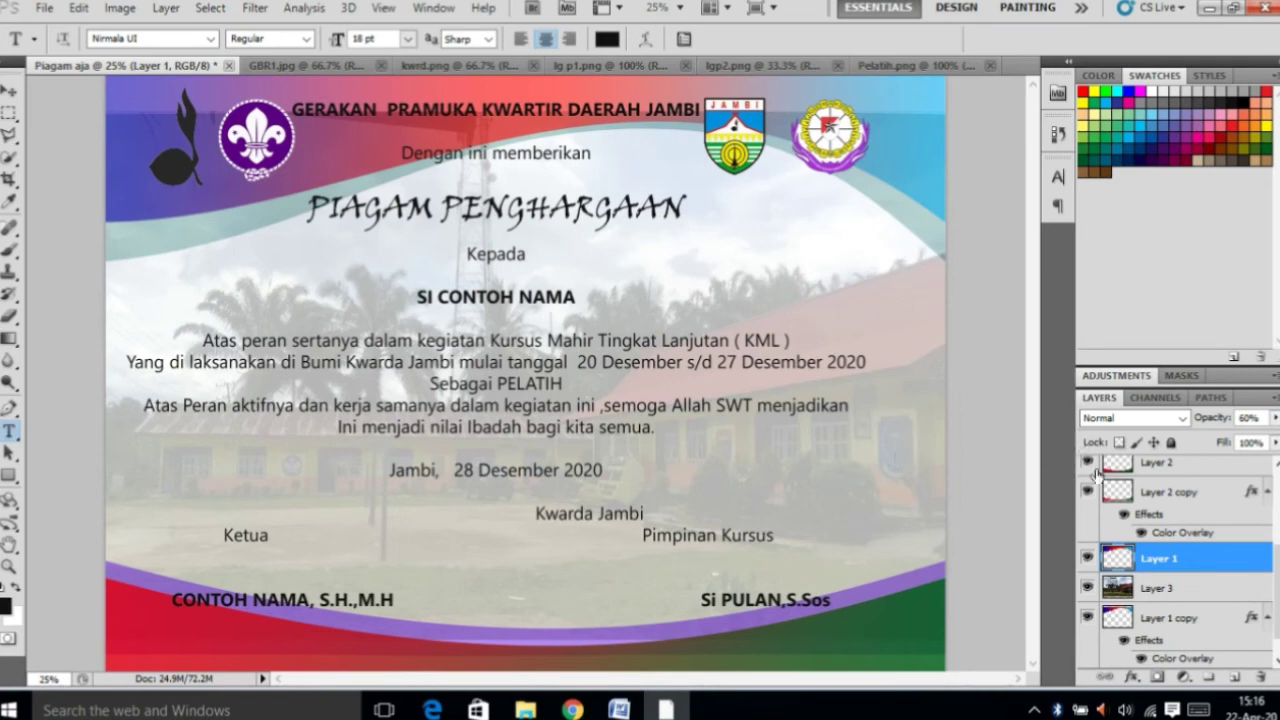
{"action": "left_click", "coordinate": [1148, 590]}
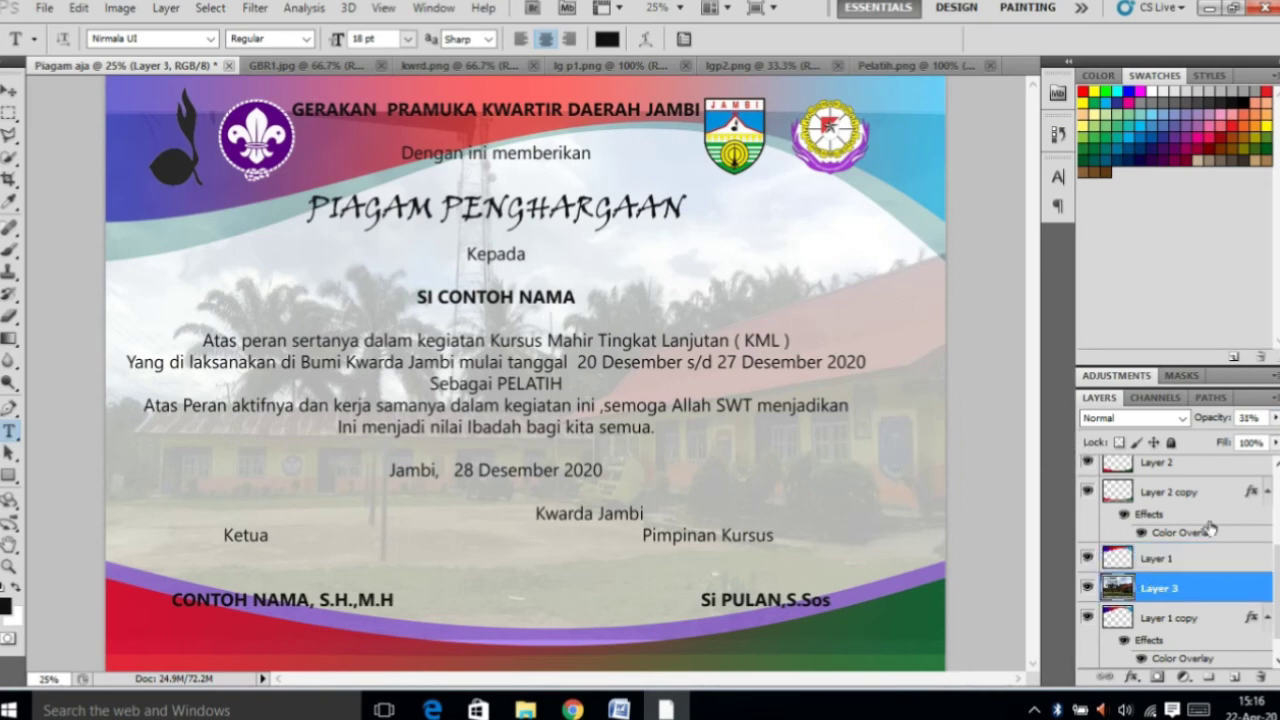
{"action": "left_click", "coordinate": [1275, 418]}
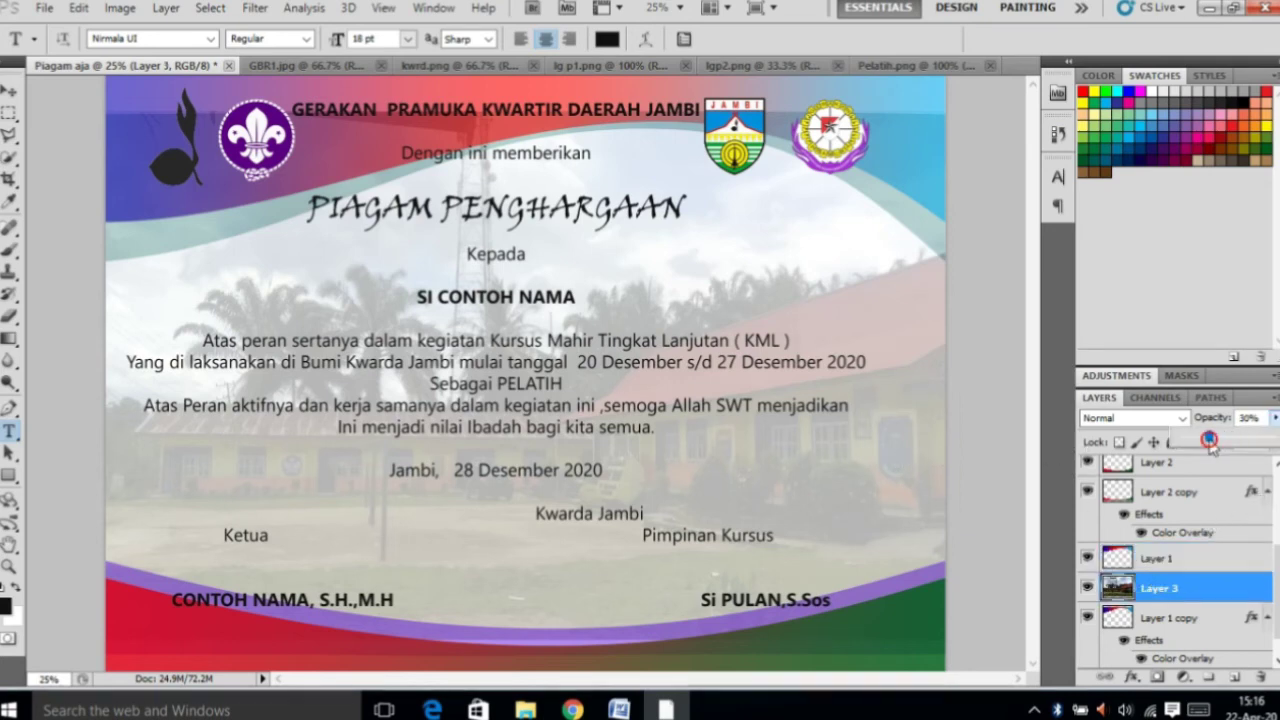
{"action": "mouse_move", "coordinate": [1210, 447]}
{"action": "left_mouse_down"}
{"action": "mouse_move", "coordinate": [1187, 452]}
{"action": "mouse_move", "coordinate": [1202, 444]}
{"action": "left_mouse_up"}
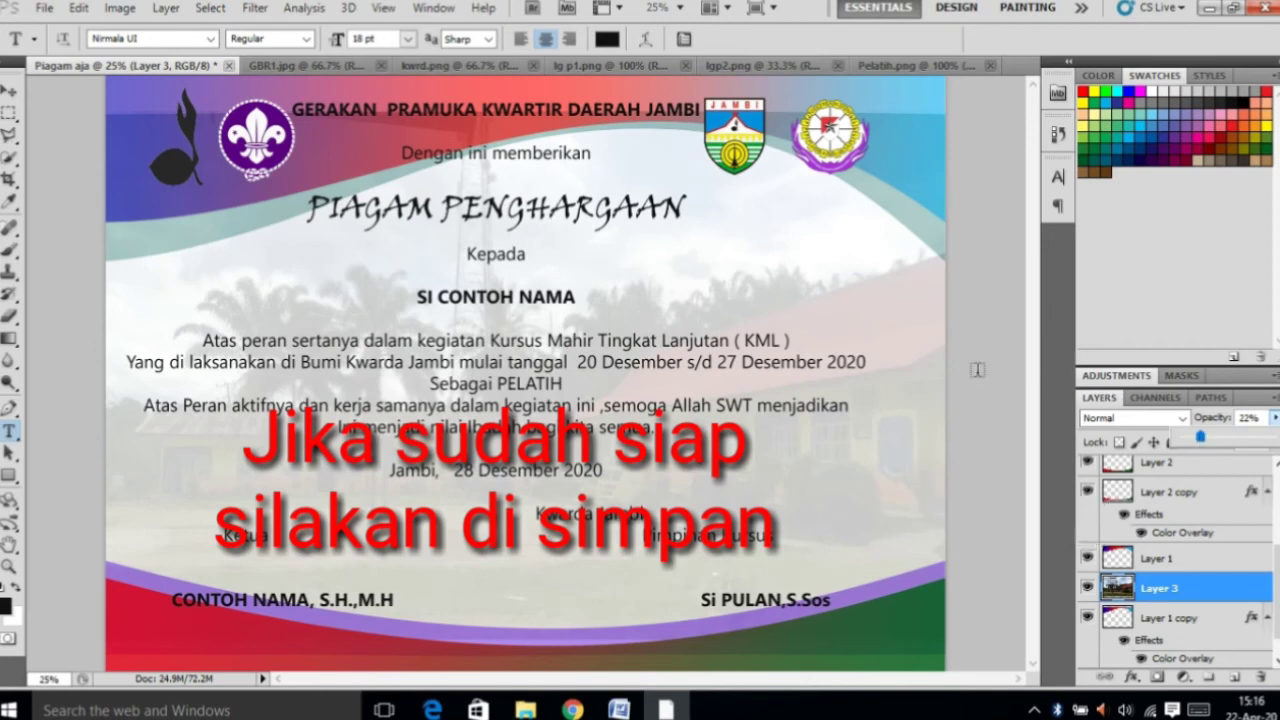
Save the certificate as the JPEG Piagam aja.jpg in Pictures.
{"action": "key", "text": "ctrl+minus"}
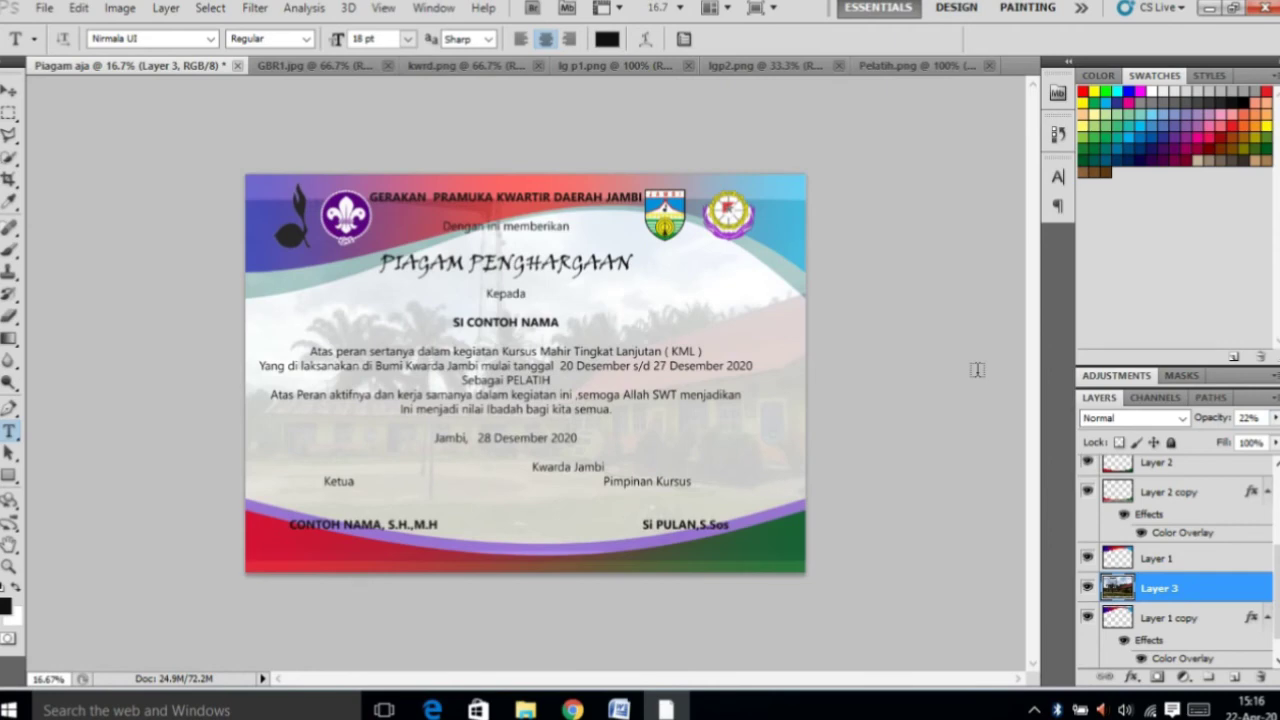
{"action": "left_click", "coordinate": [43, 8]}
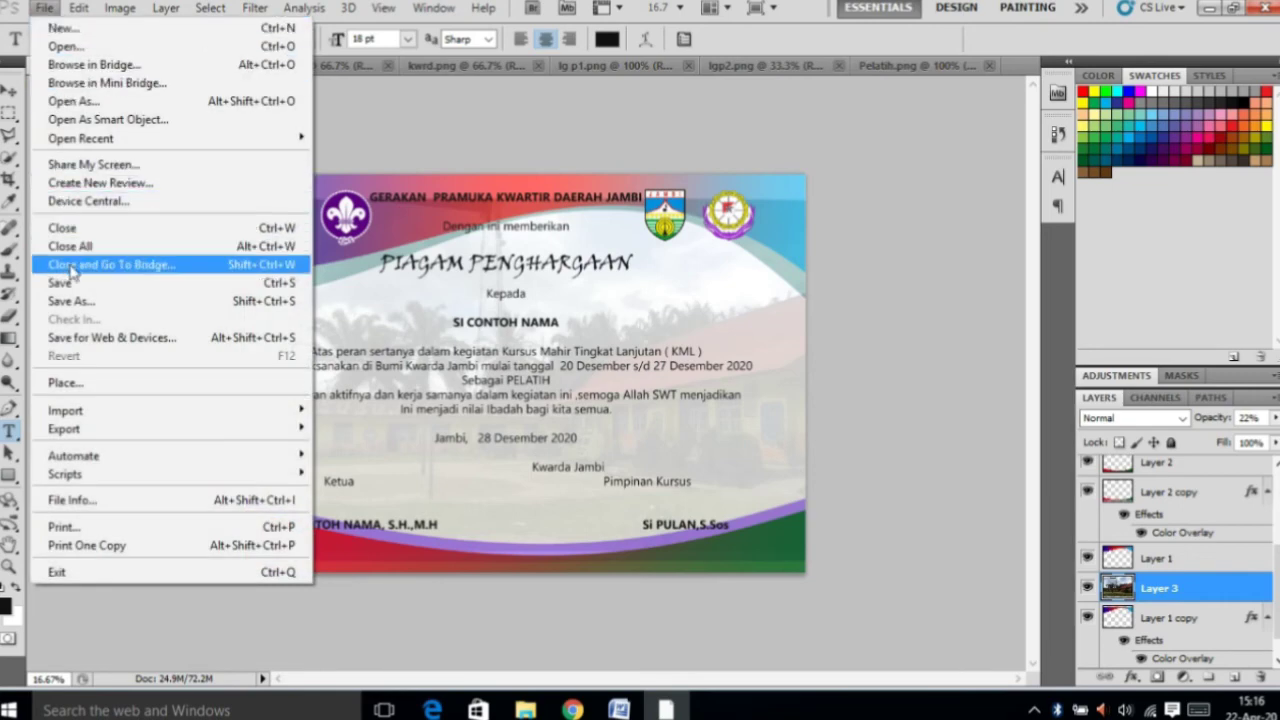
{"action": "left_click", "coordinate": [72, 301]}
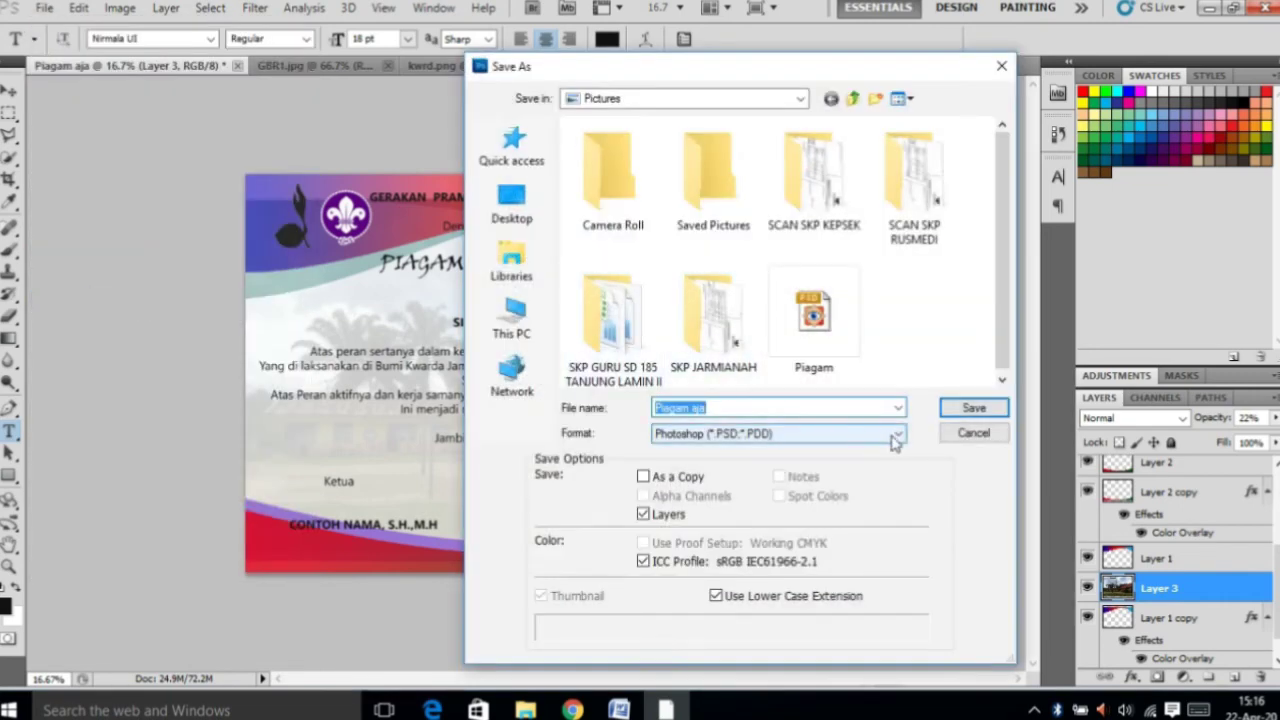
{"action": "left_click", "coordinate": [897, 440]}
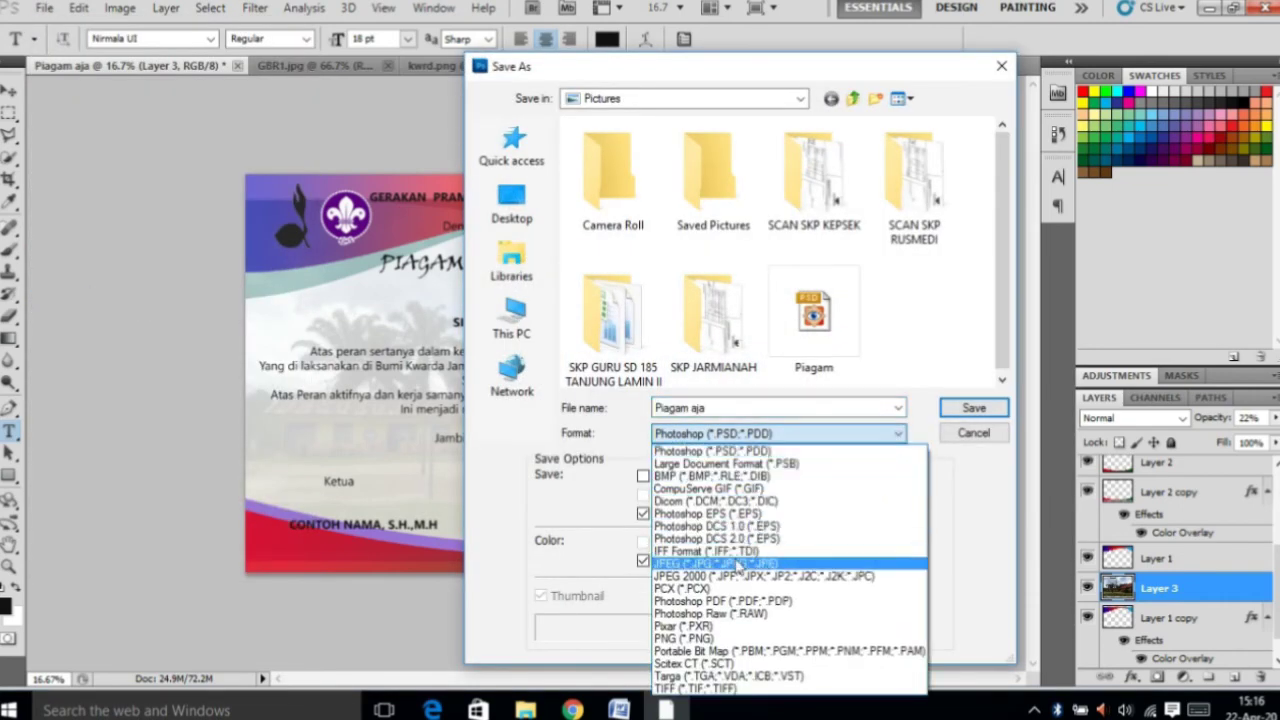
{"action": "left_click", "coordinate": [737, 563]}
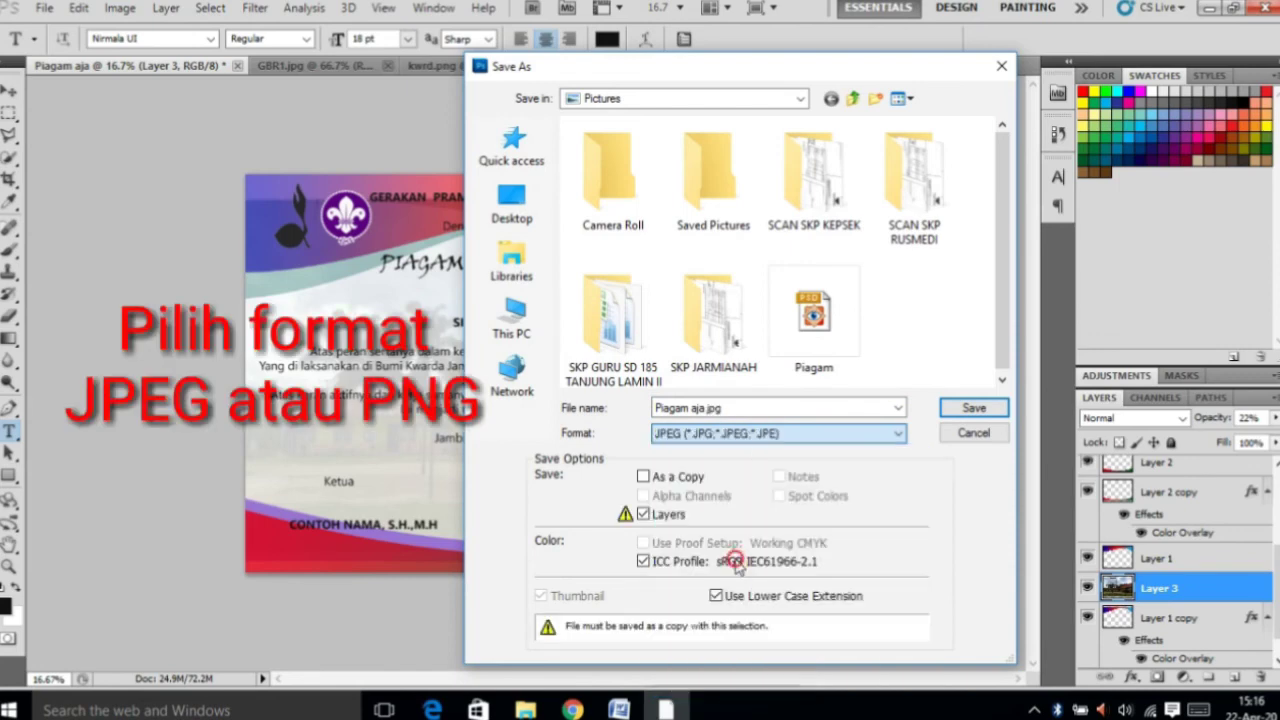
{"action": "left_click", "coordinate": [970, 408]}
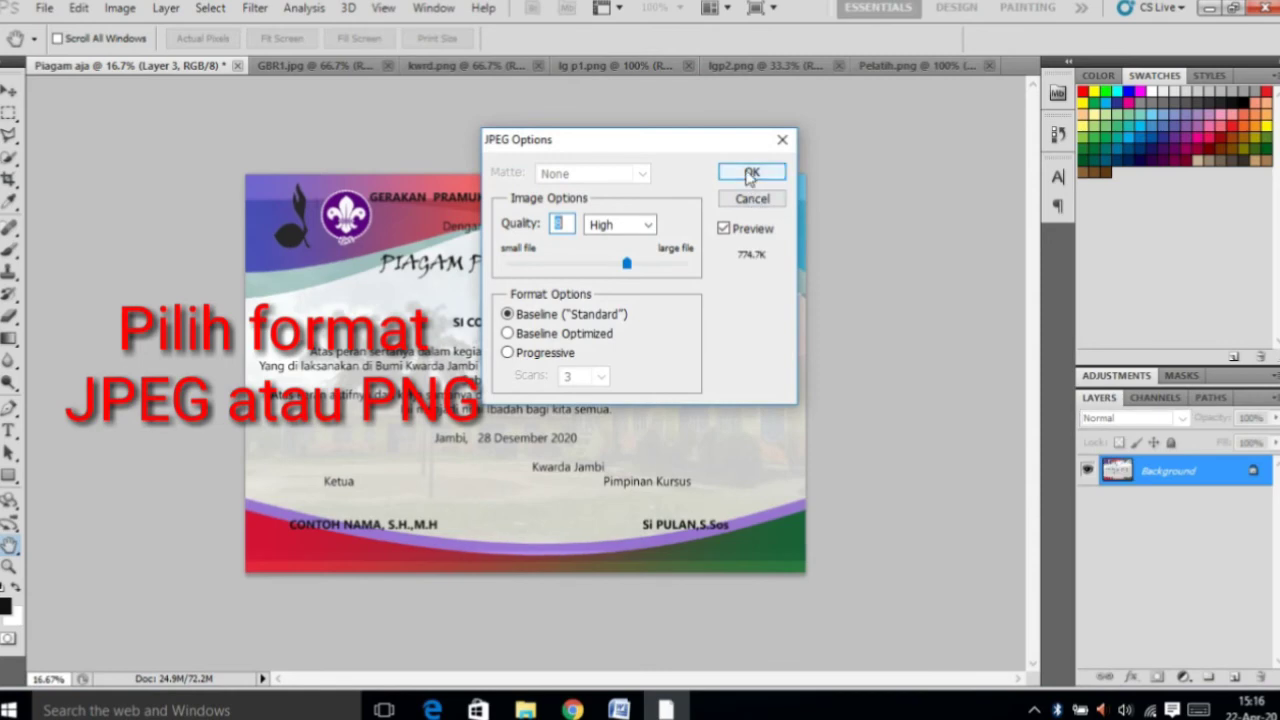
{"action": "left_click", "coordinate": [751, 173]}
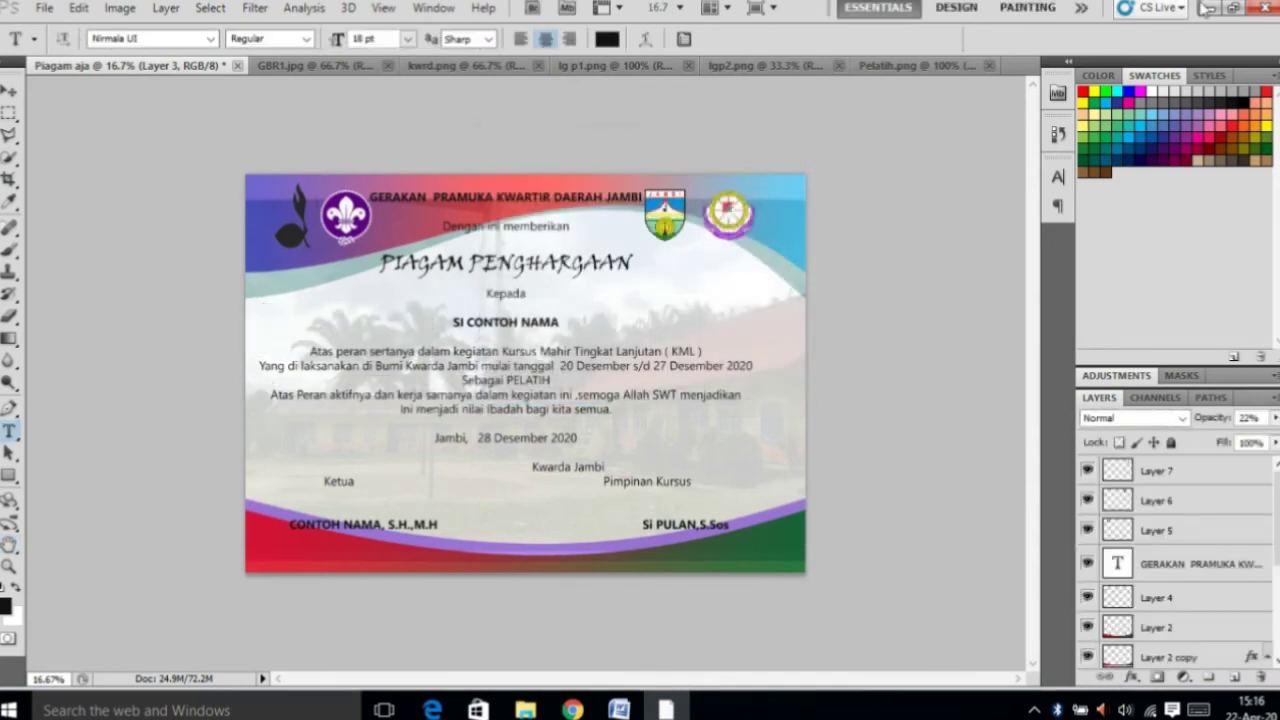
Quit Photoshop, saving the layered document as the PSD Piagam aja in Pictures.
{"action": "left_click", "coordinate": [1263, 9]}
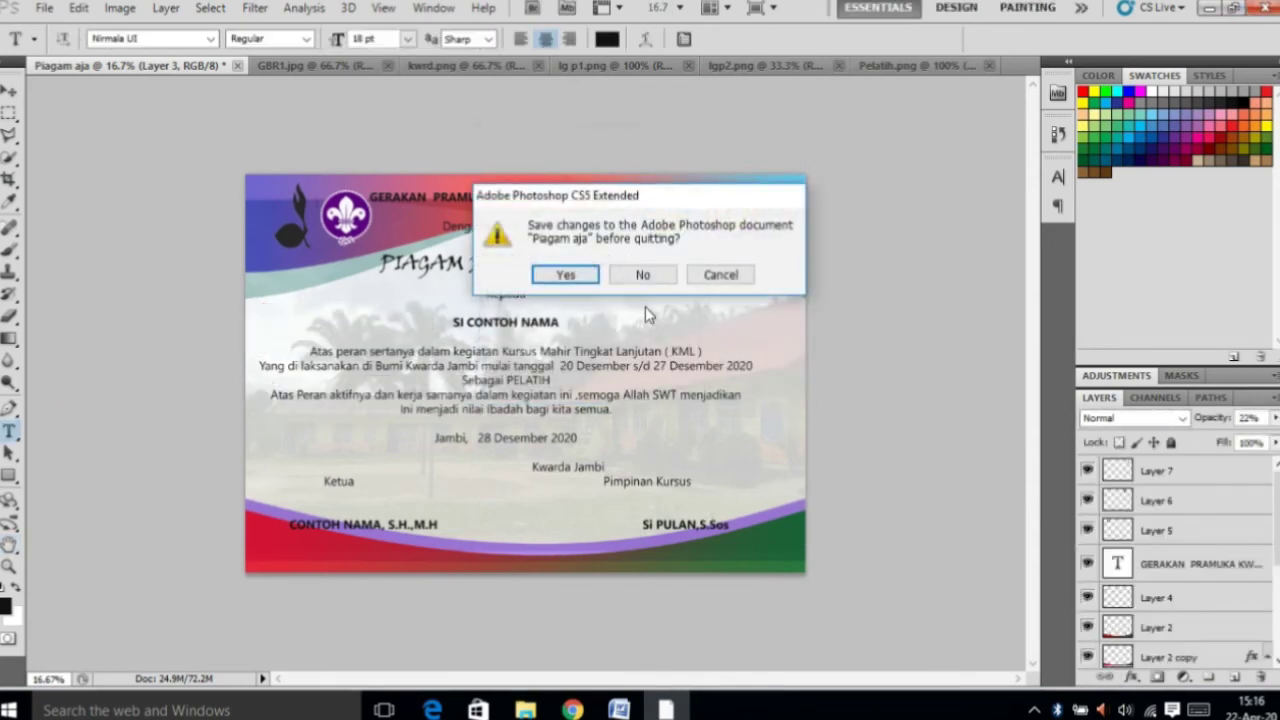
{"action": "left_click", "coordinate": [574, 276]}
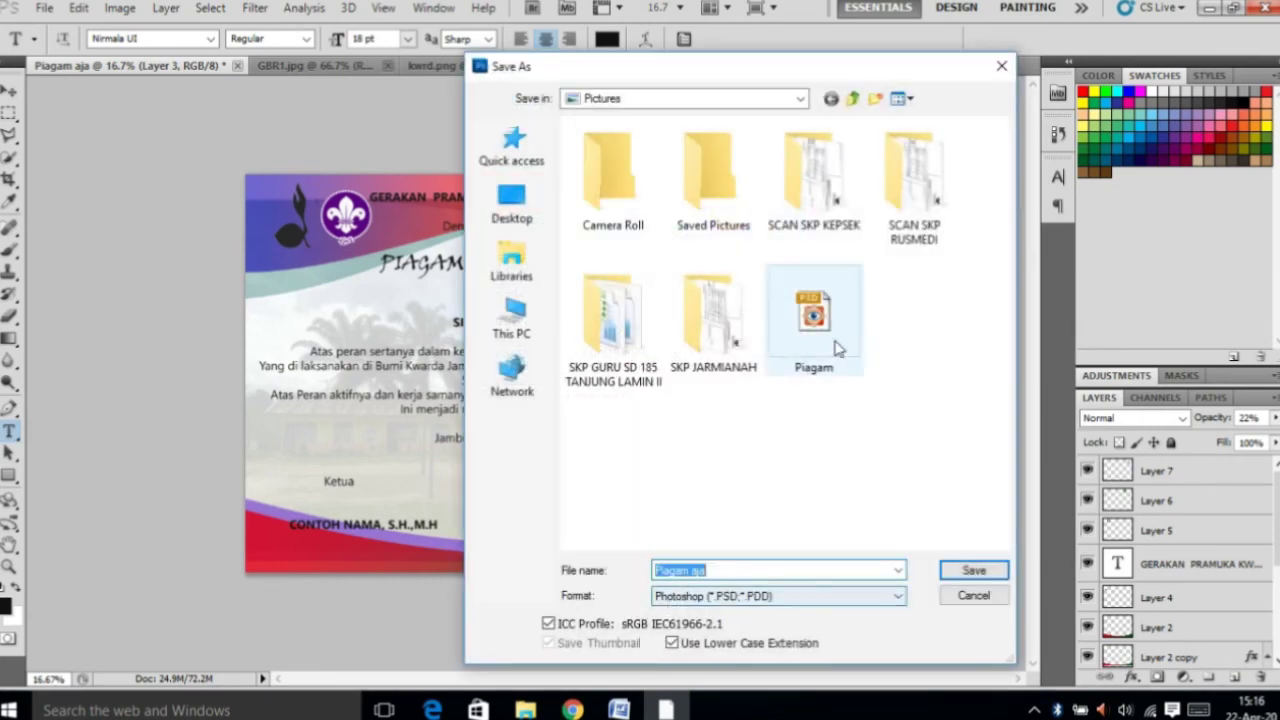
{"action": "left_click", "coordinate": [895, 598]}
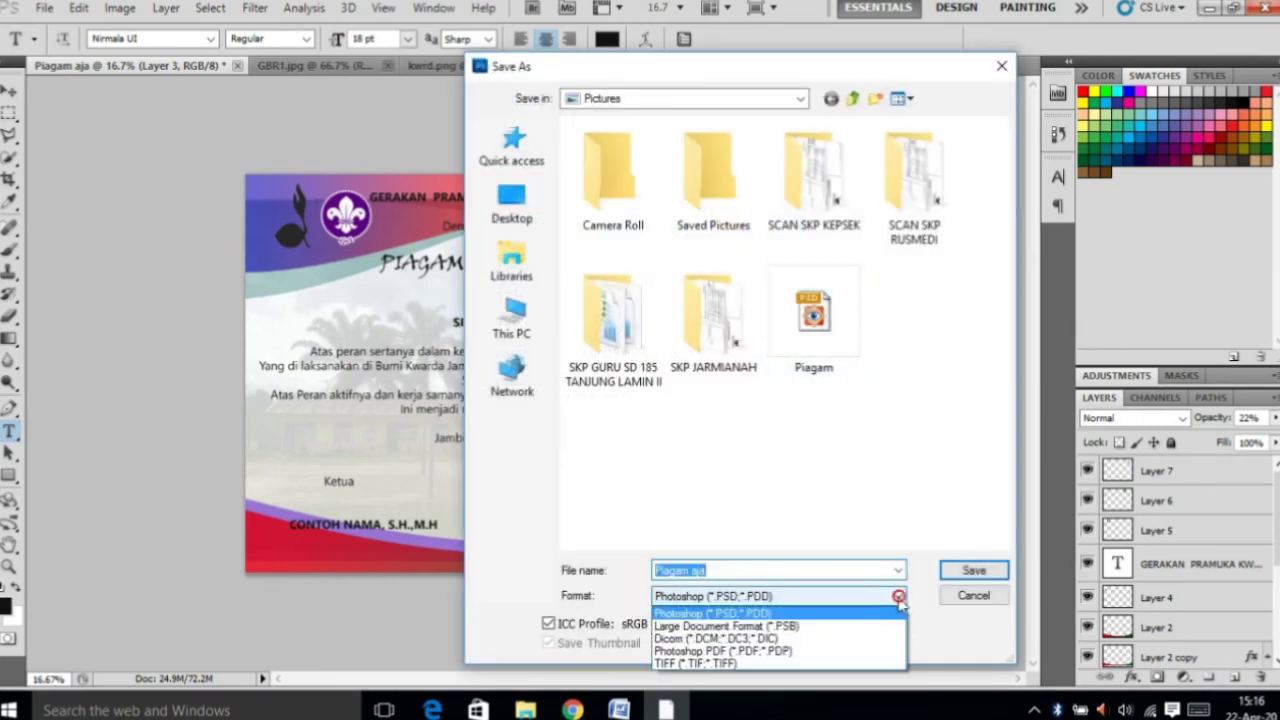
{"action": "left_click", "coordinate": [958, 576]}
{"action": "left_click", "coordinate": [974, 571]}
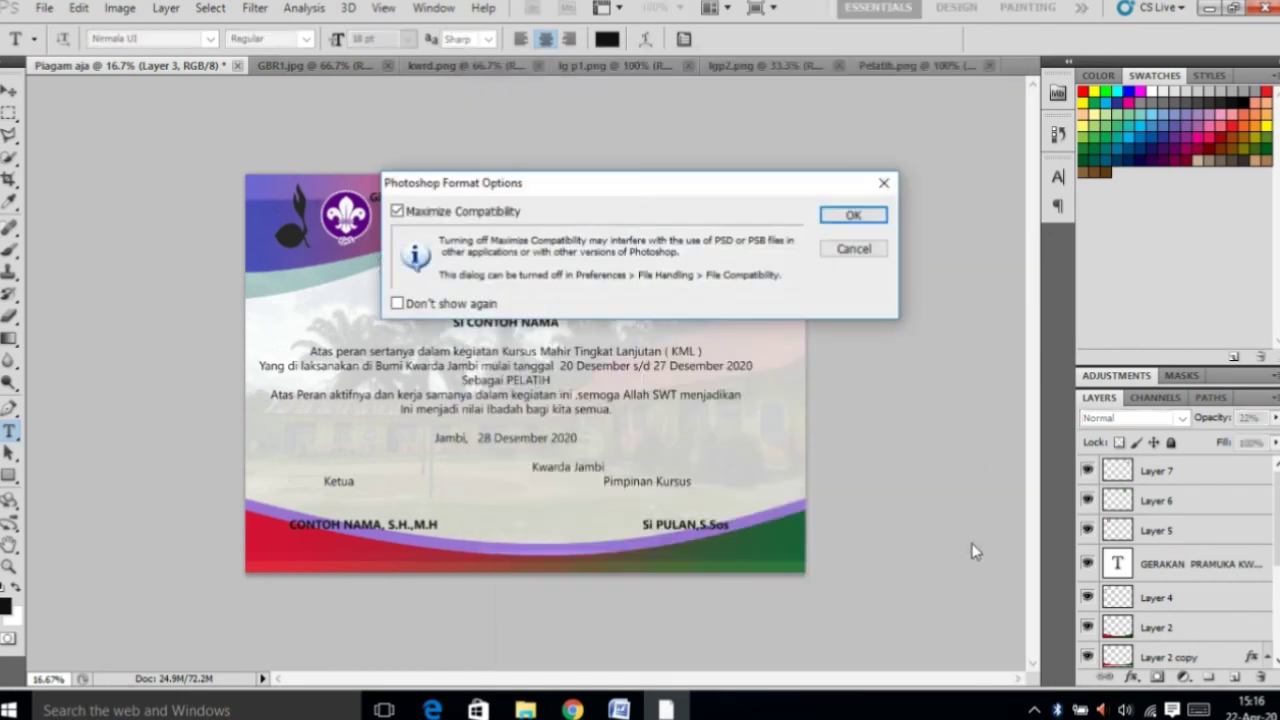
{"action": "left_click", "coordinate": [852, 215]}
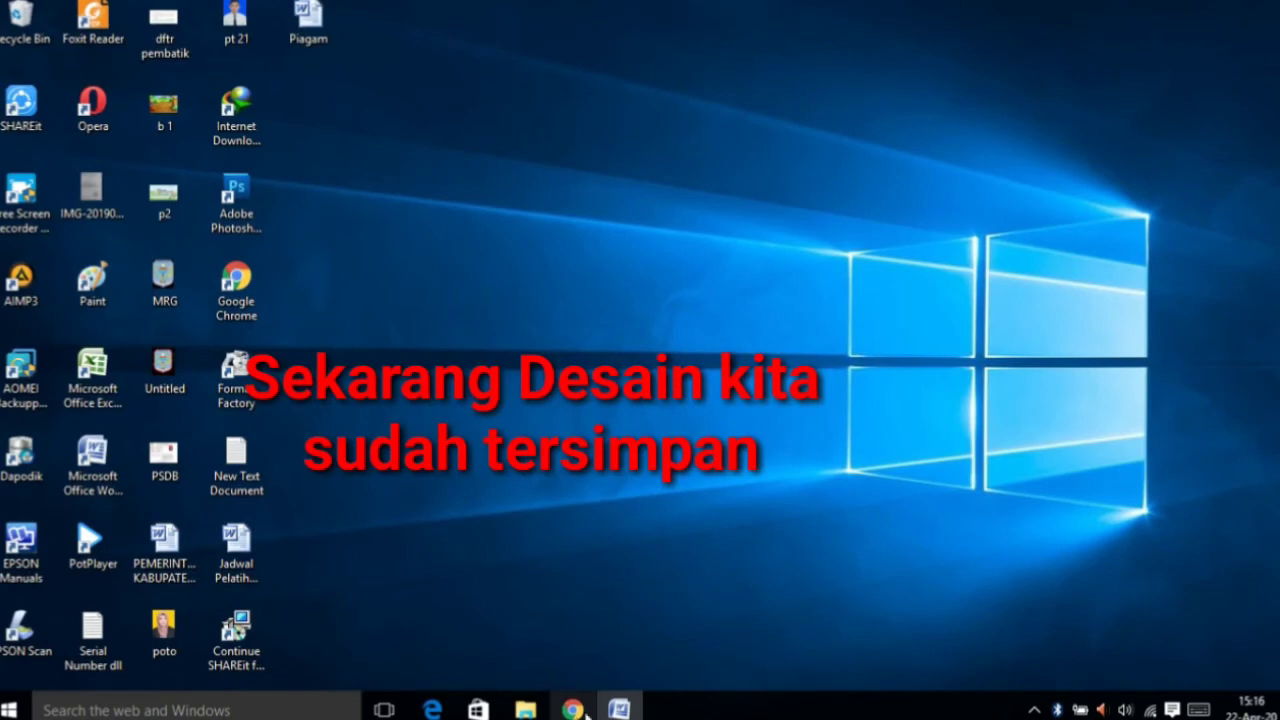
Browse to Pictures in File Explorer and bring up Open with for the Piagam aja image.
{"action": "left_click", "coordinate": [525, 710]}
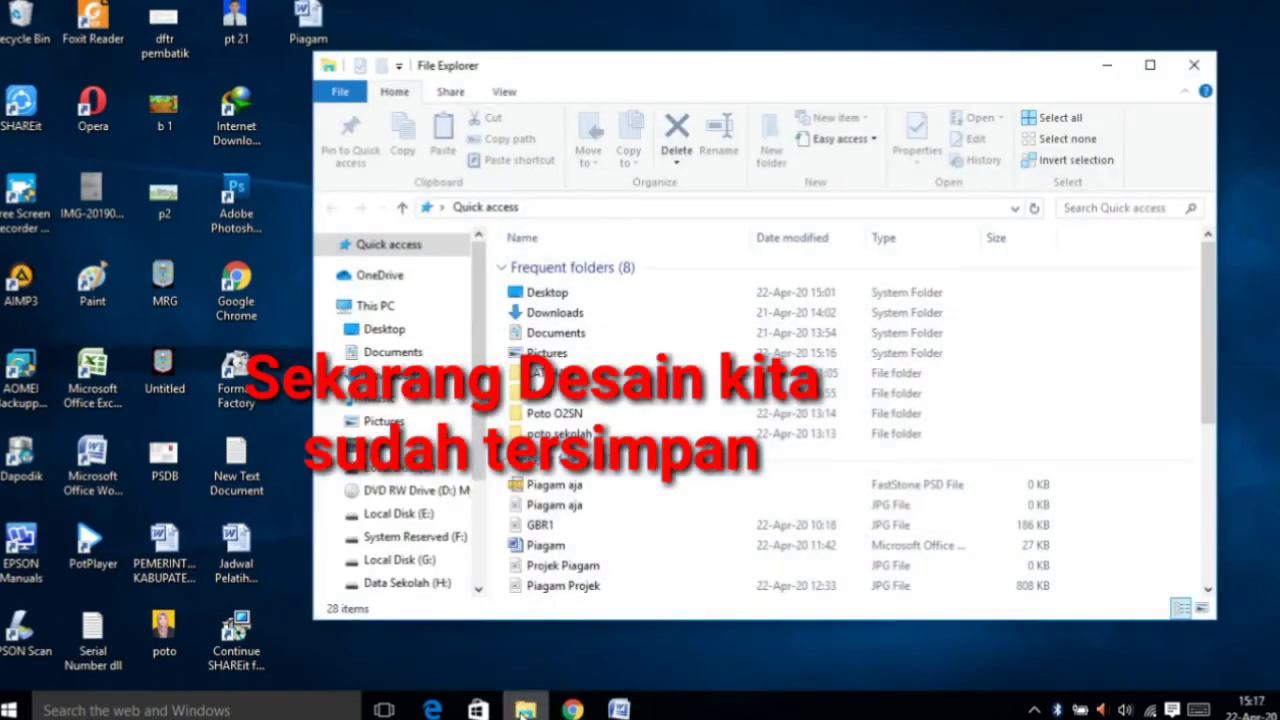
{"action": "left_click", "coordinate": [394, 421]}
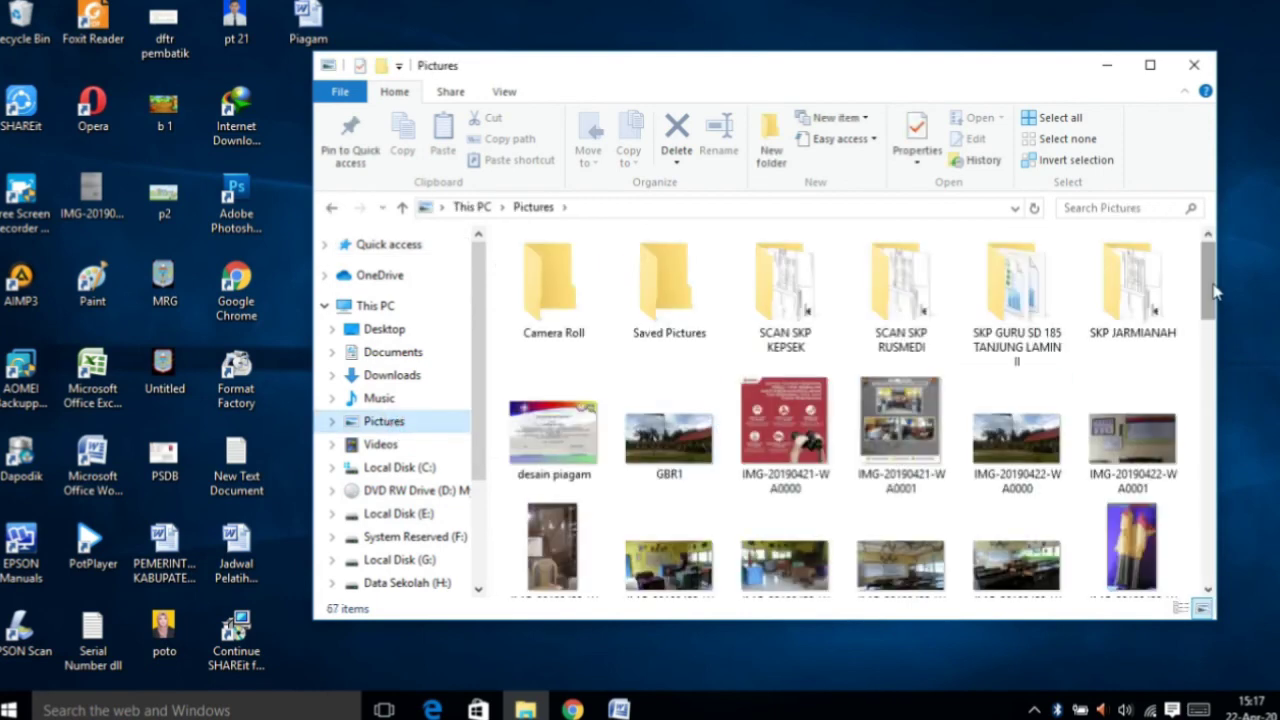
{"action": "mouse_move", "coordinate": [1209, 290]}
{"action": "left_mouse_down"}
{"action": "mouse_move", "coordinate": [1209, 533]}
{"action": "mouse_move", "coordinate": [1205, 513]}
{"action": "left_mouse_up"}
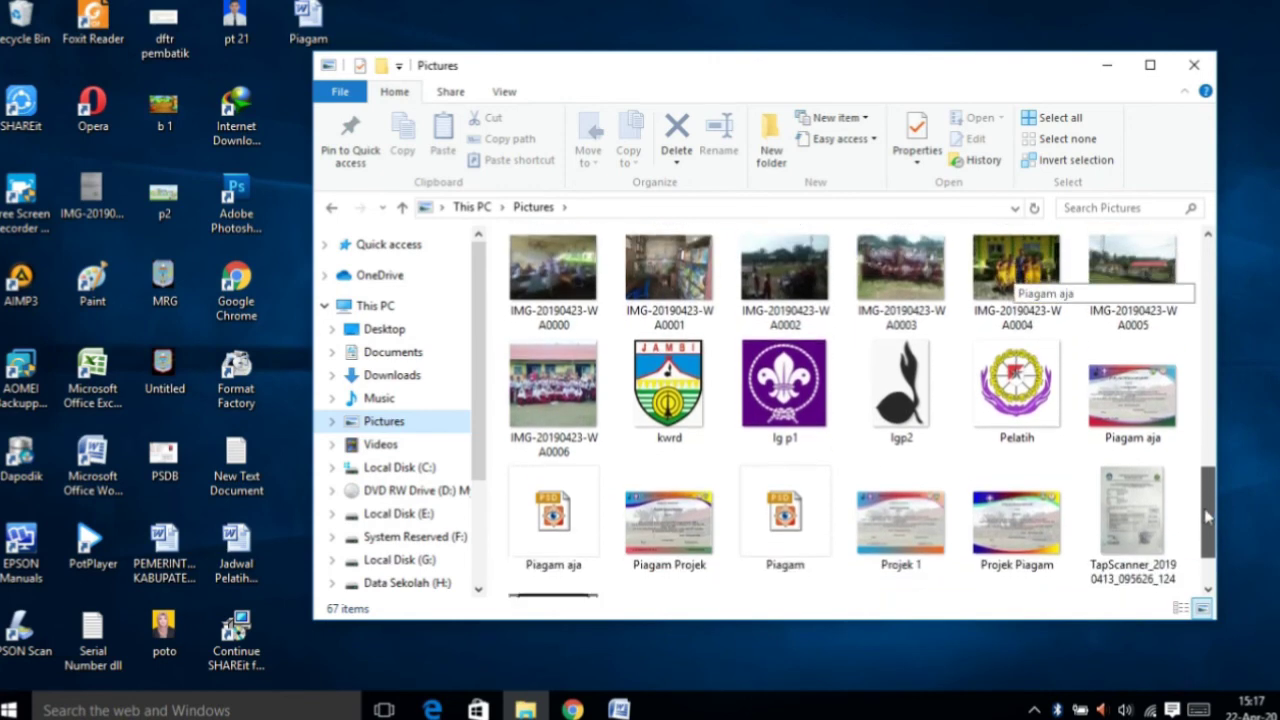
{"action": "right_click", "coordinate": [1132, 390]}
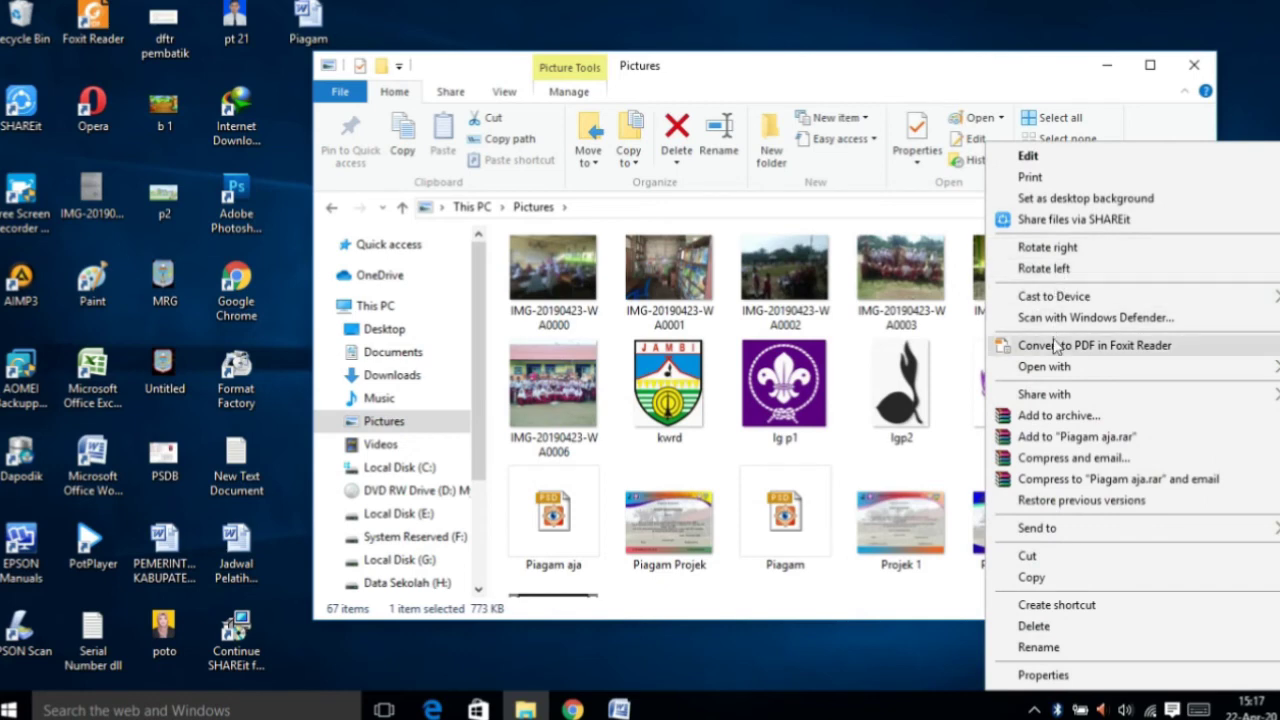
{"action": "left_click", "coordinate": [1048, 369]}
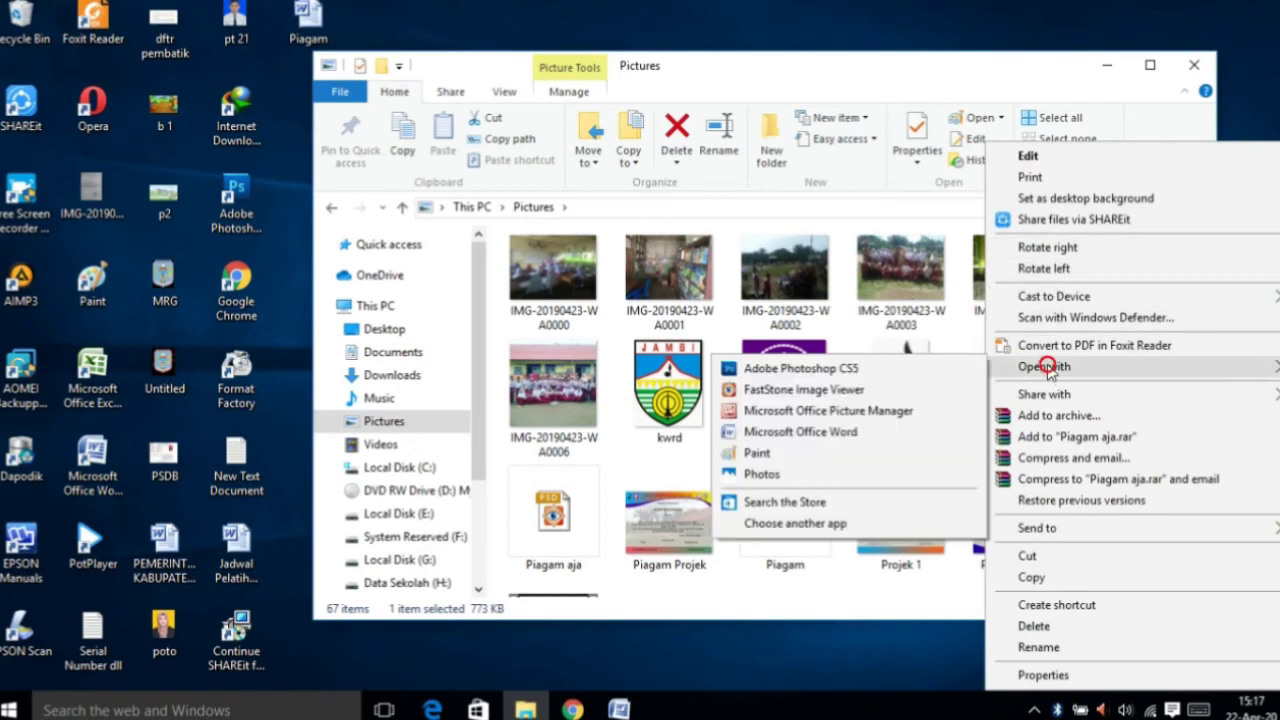
{"action": "left_click", "coordinate": [801, 410]}
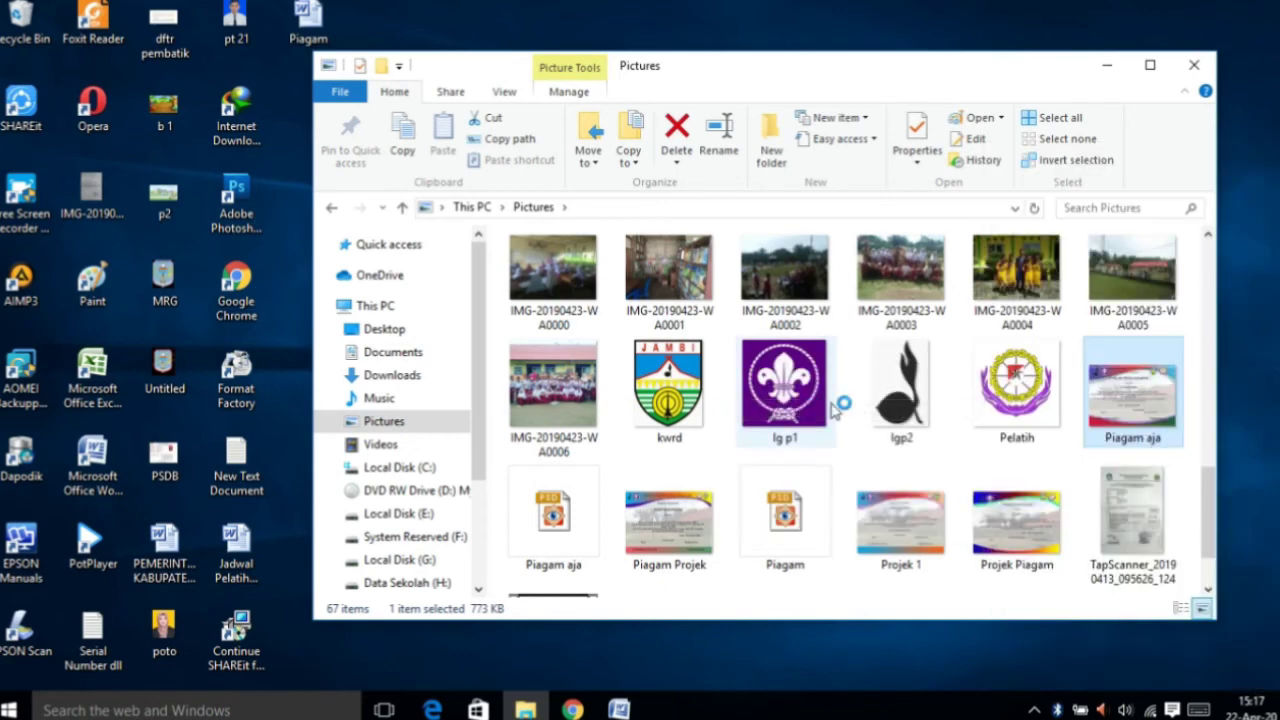